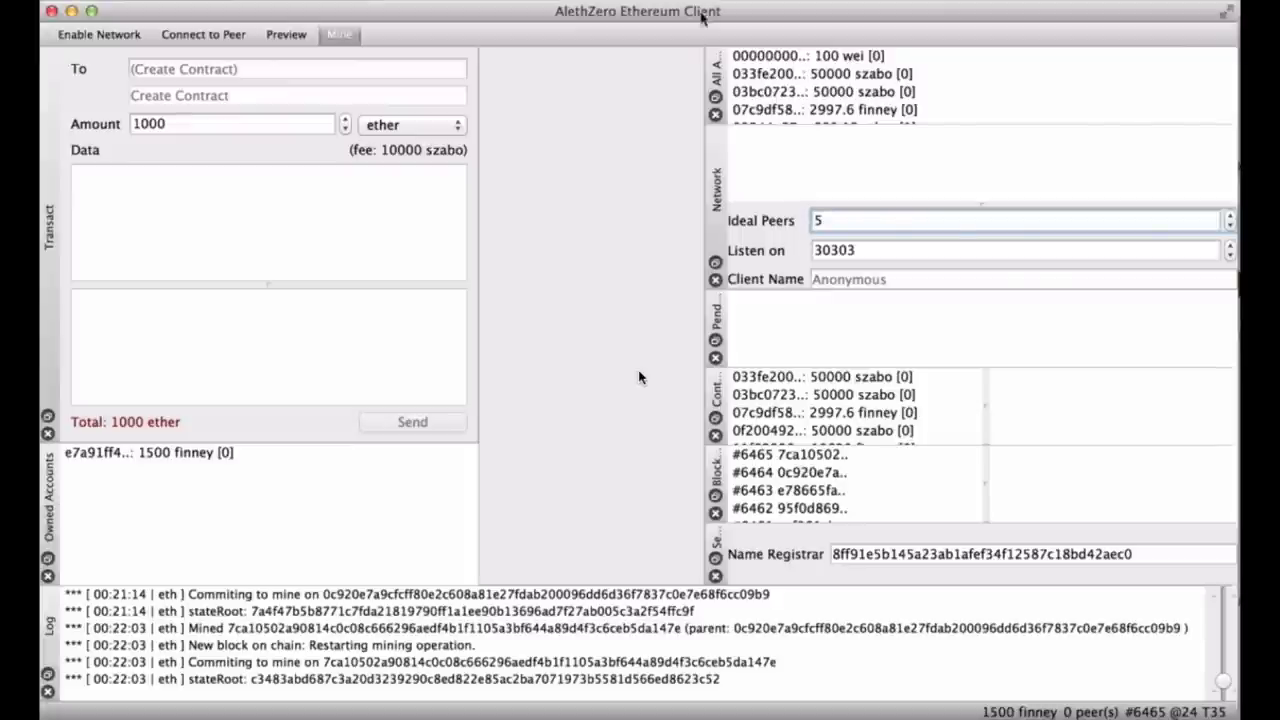
Restart mining by switching Mine off and back on.
click(341, 34)
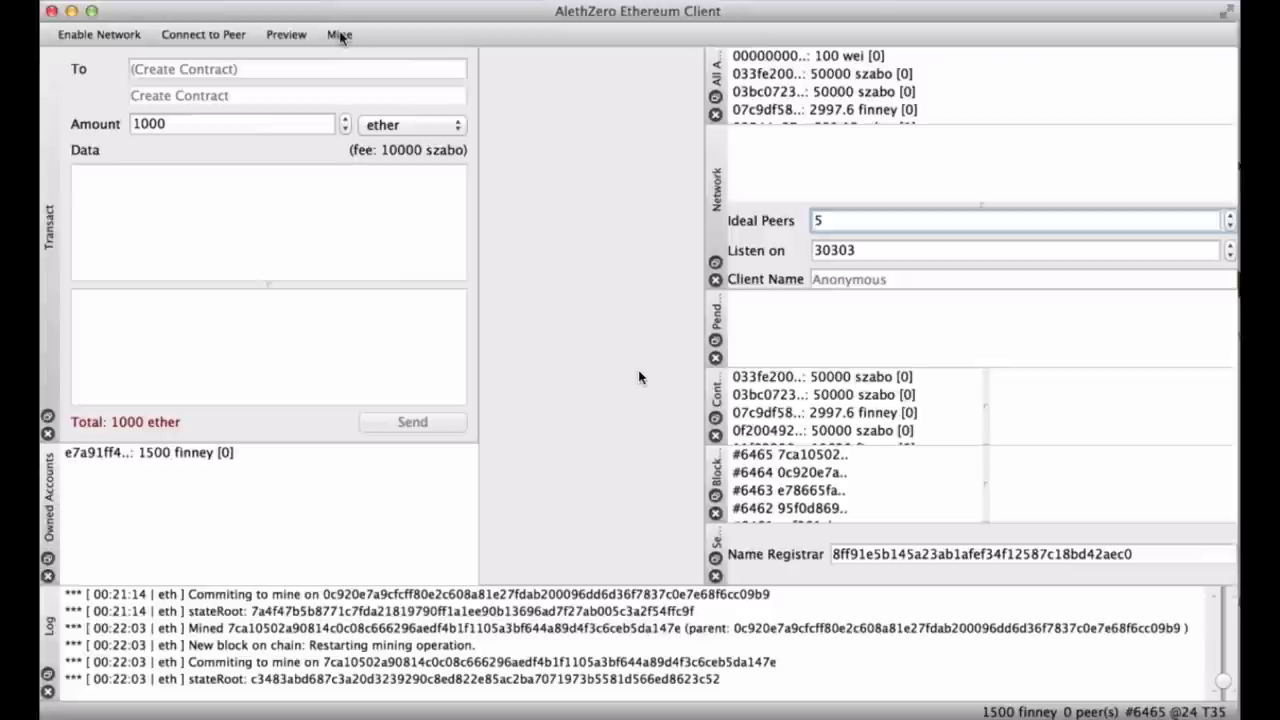
click(341, 34)
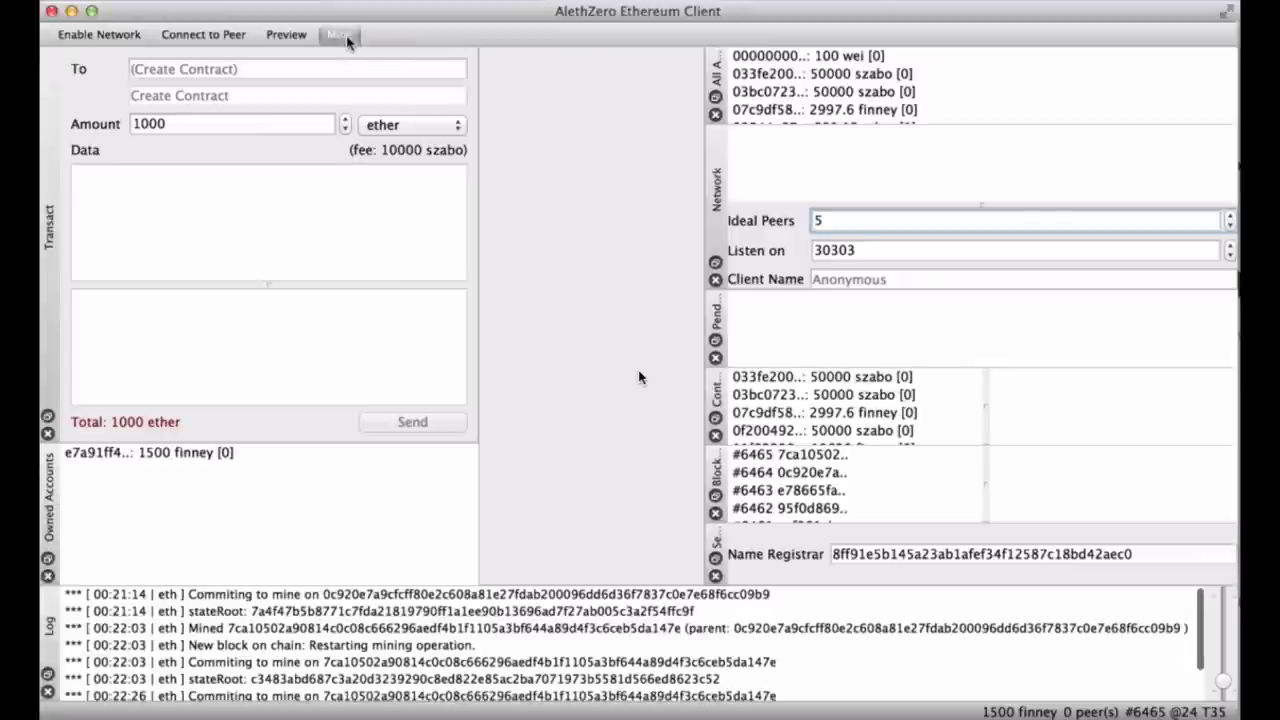
scroll(755, 655, down, 2)
scroll(755, 655, up, 2)
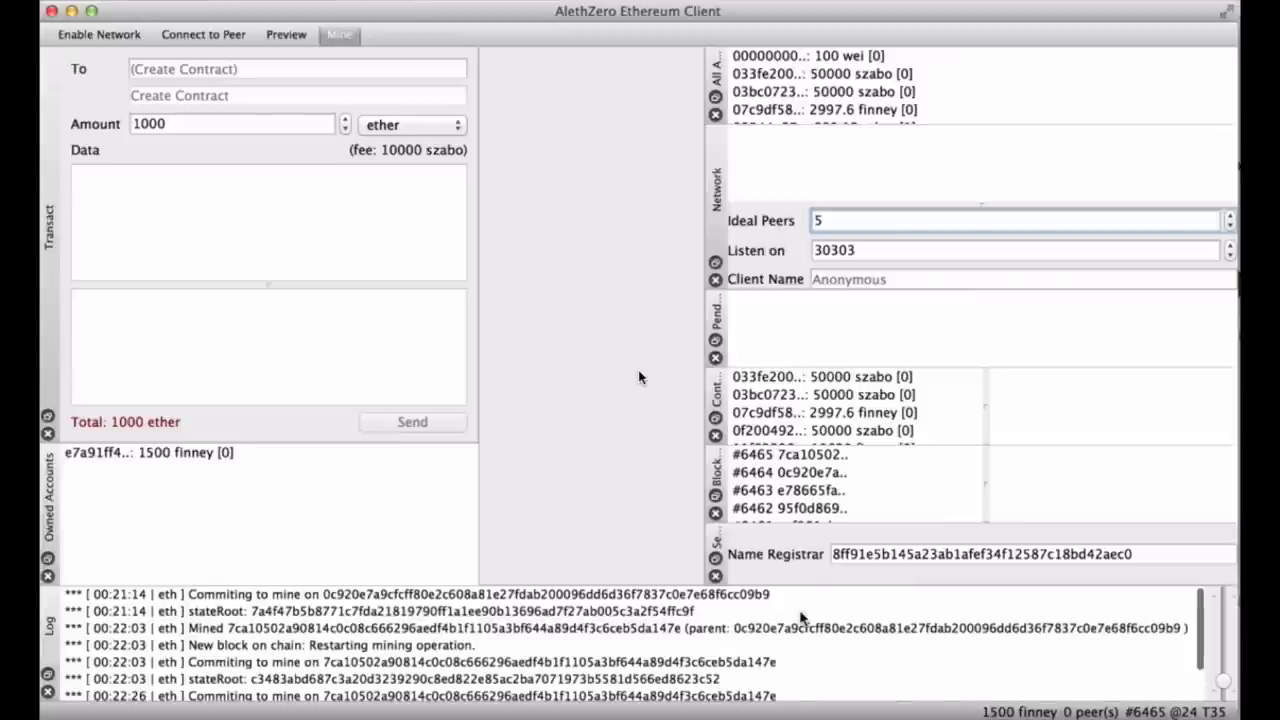
Select the owned account holding 1500 finney and bring up the prompt to connect to peer 54.201.28.117:30303.
scroll(814, 630, down, 2)
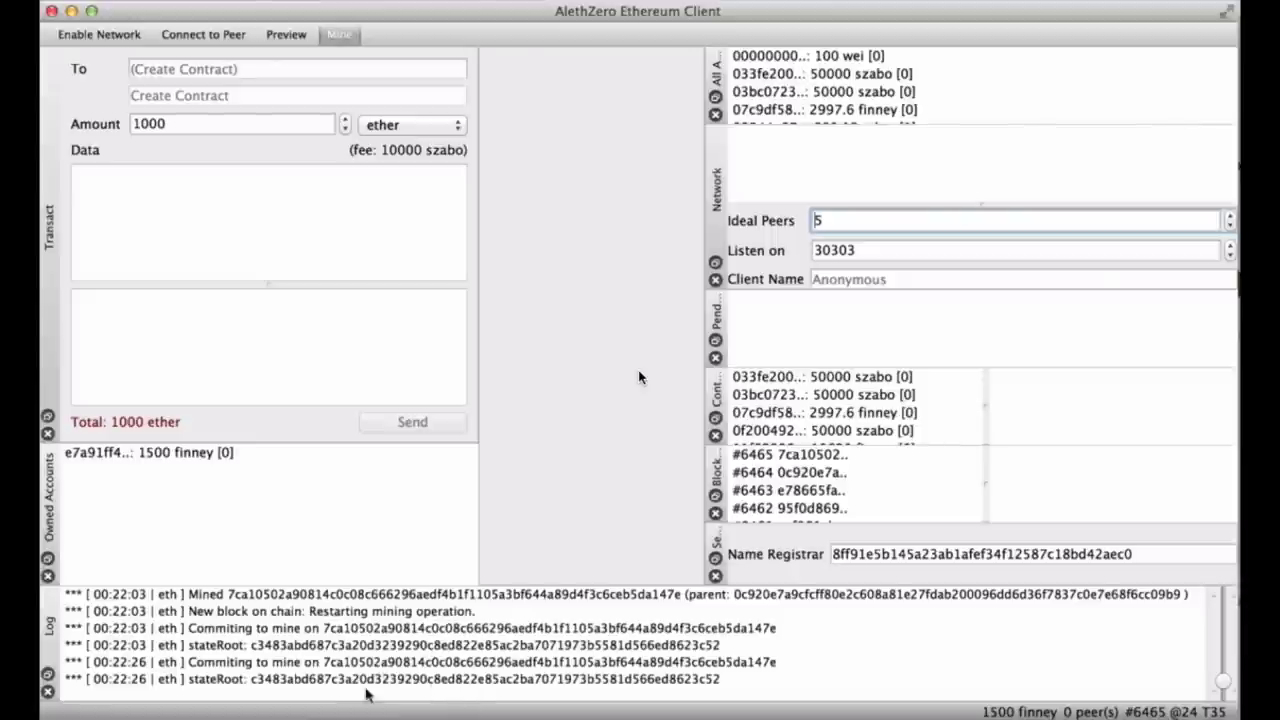
scroll(717, 678, up, 2)
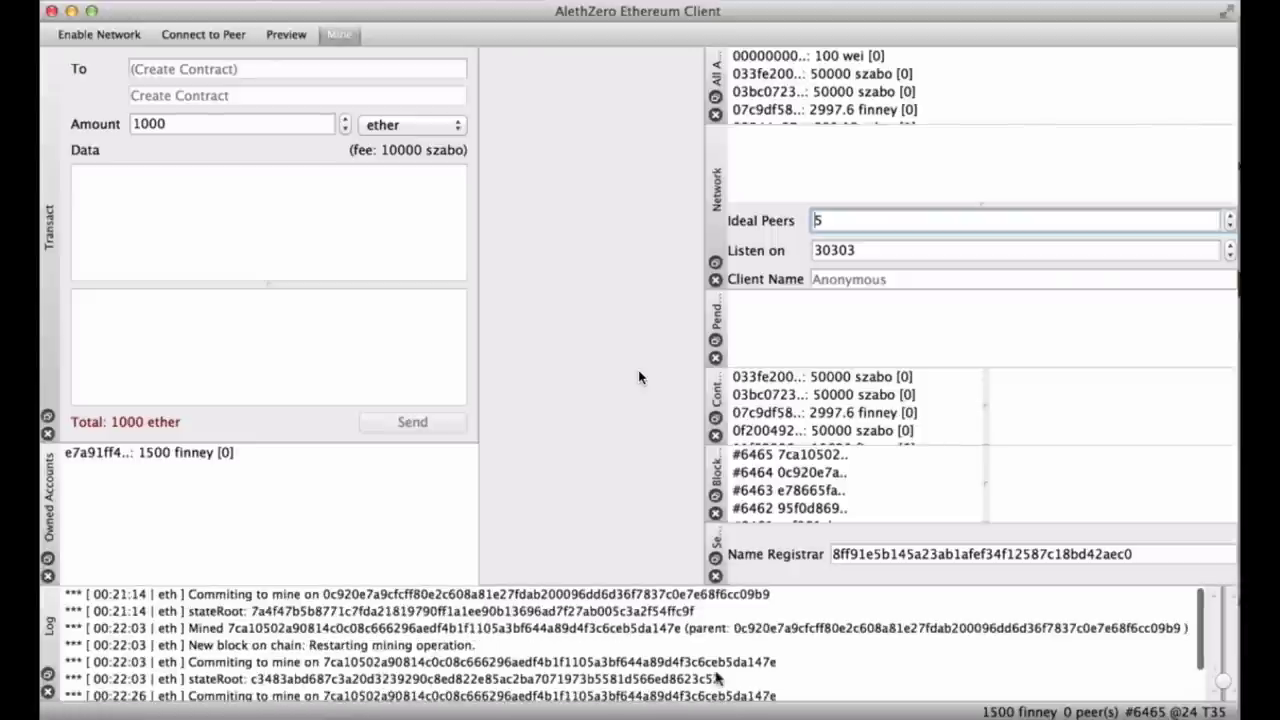
scroll(717, 678, down, 2)
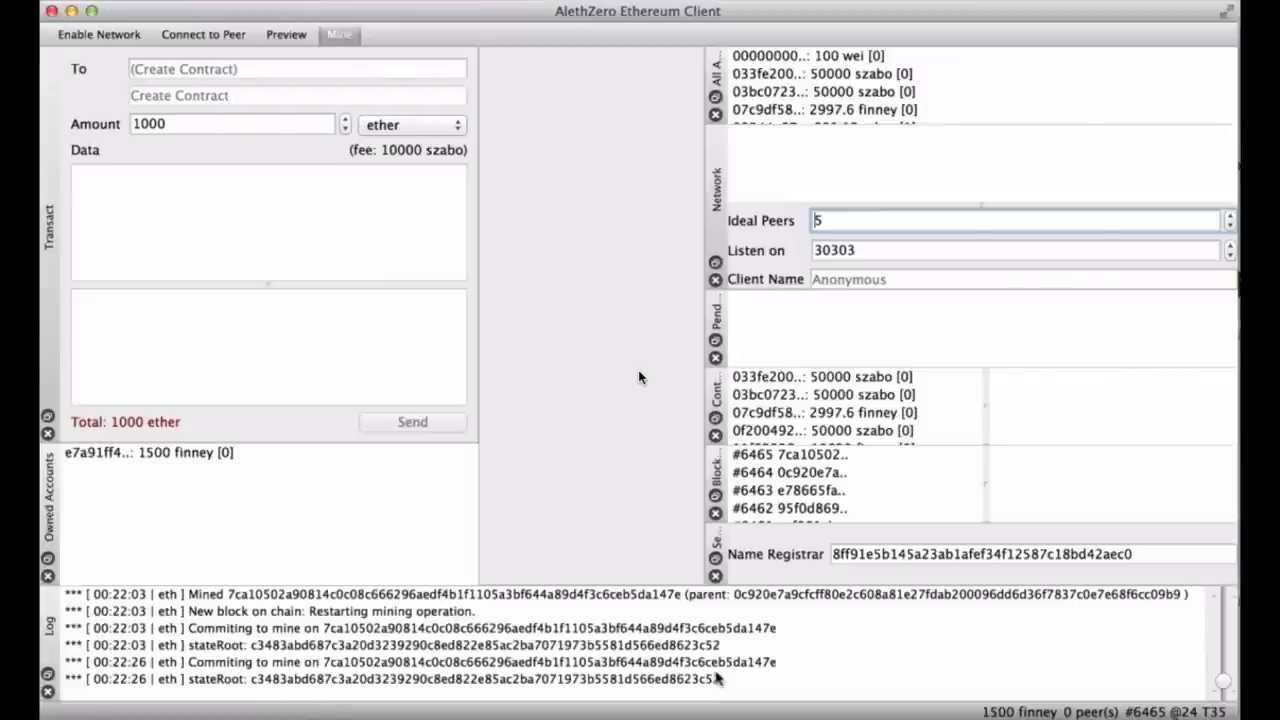
click(208, 466)
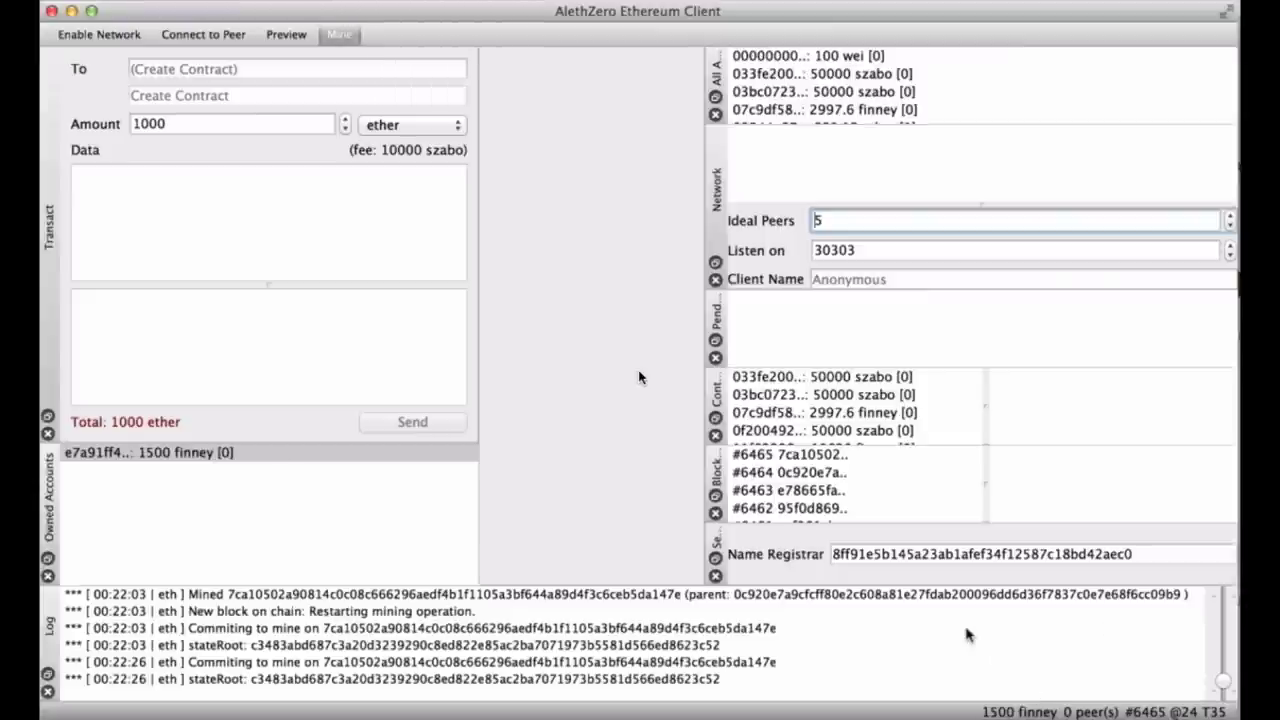
click(178, 38)
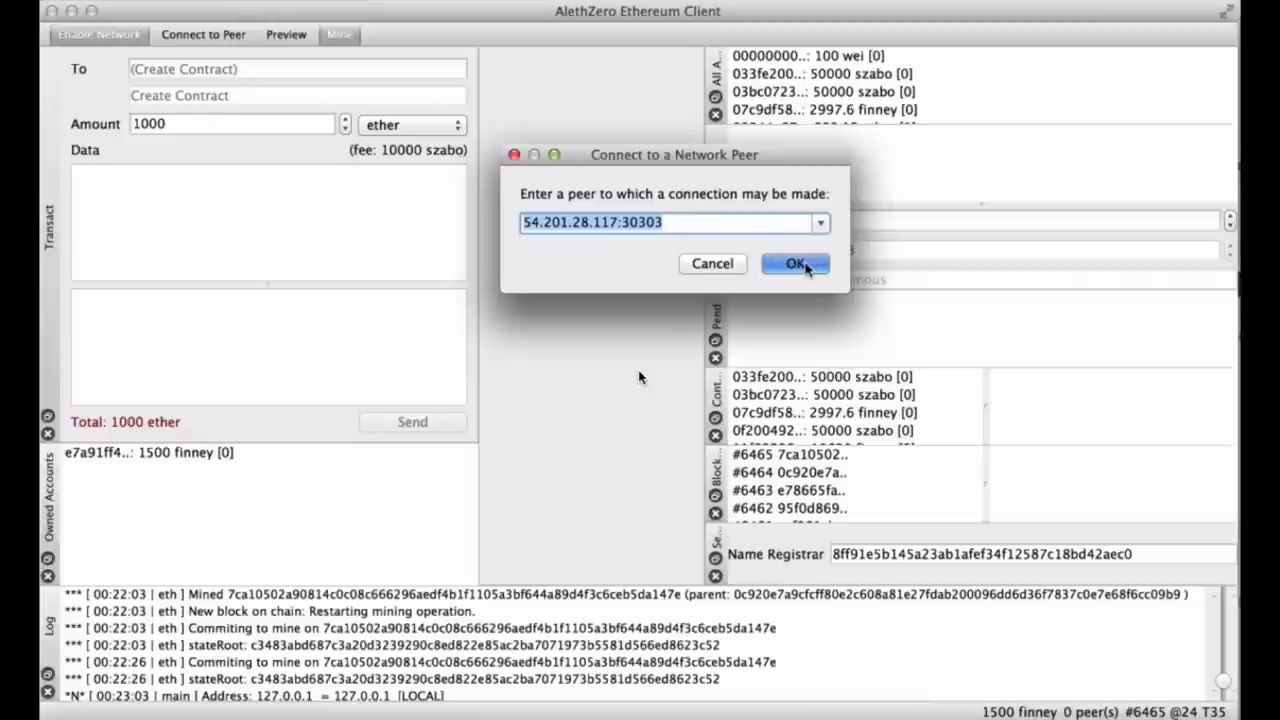
Accept peer 54.201.28.117:30303 so the client syncs with 5 peers to block #6977.
click(795, 263)
scroll(655, 645, up, 1)
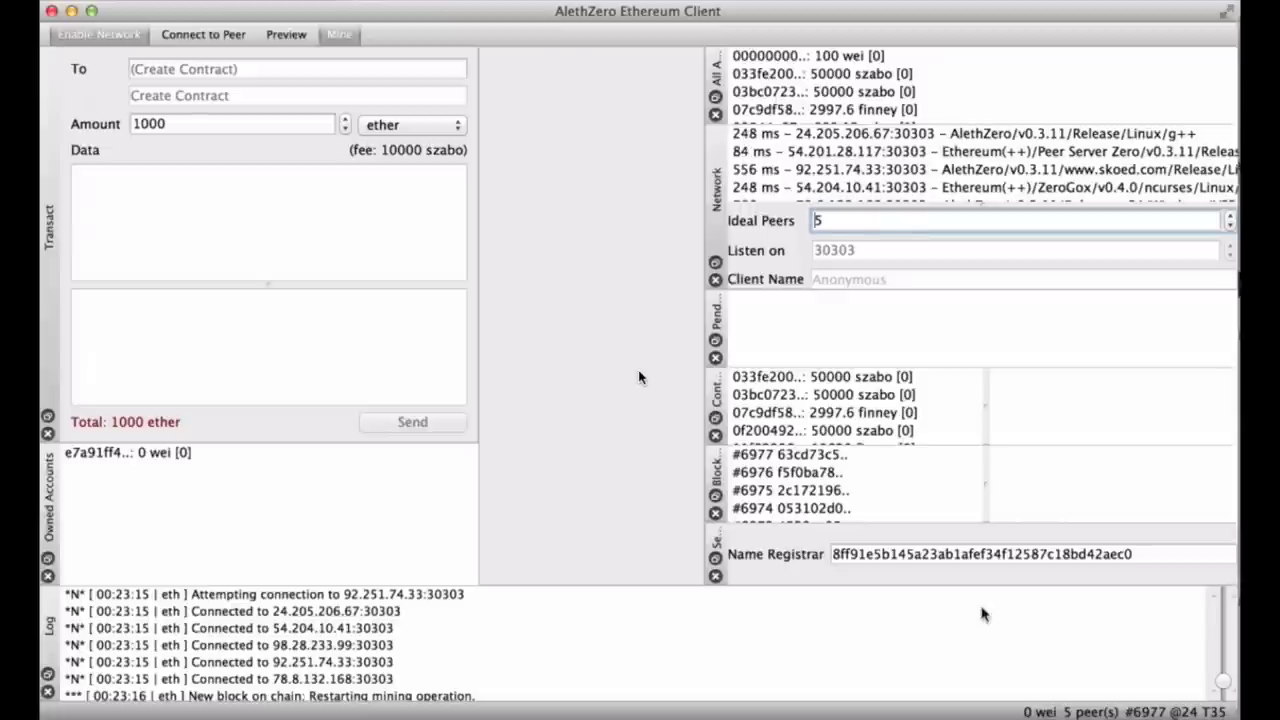
click(187, 454)
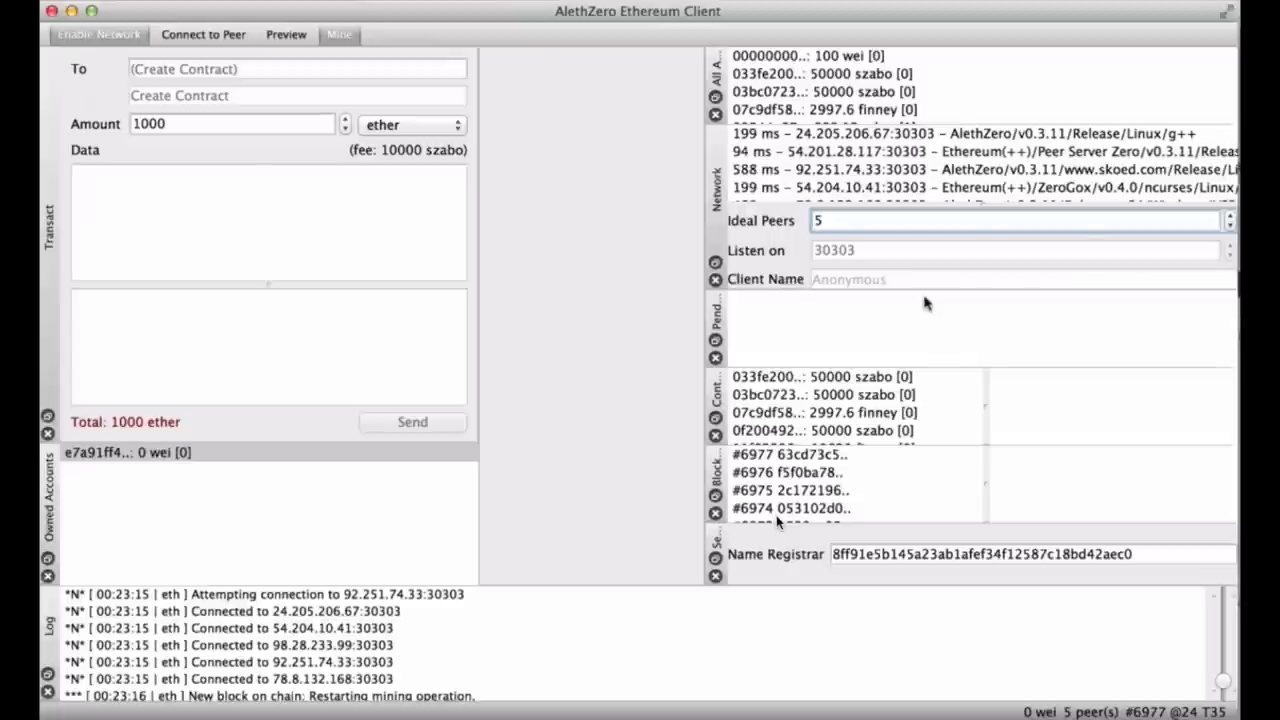
click(778, 675)
scroll(778, 675, down, 5)
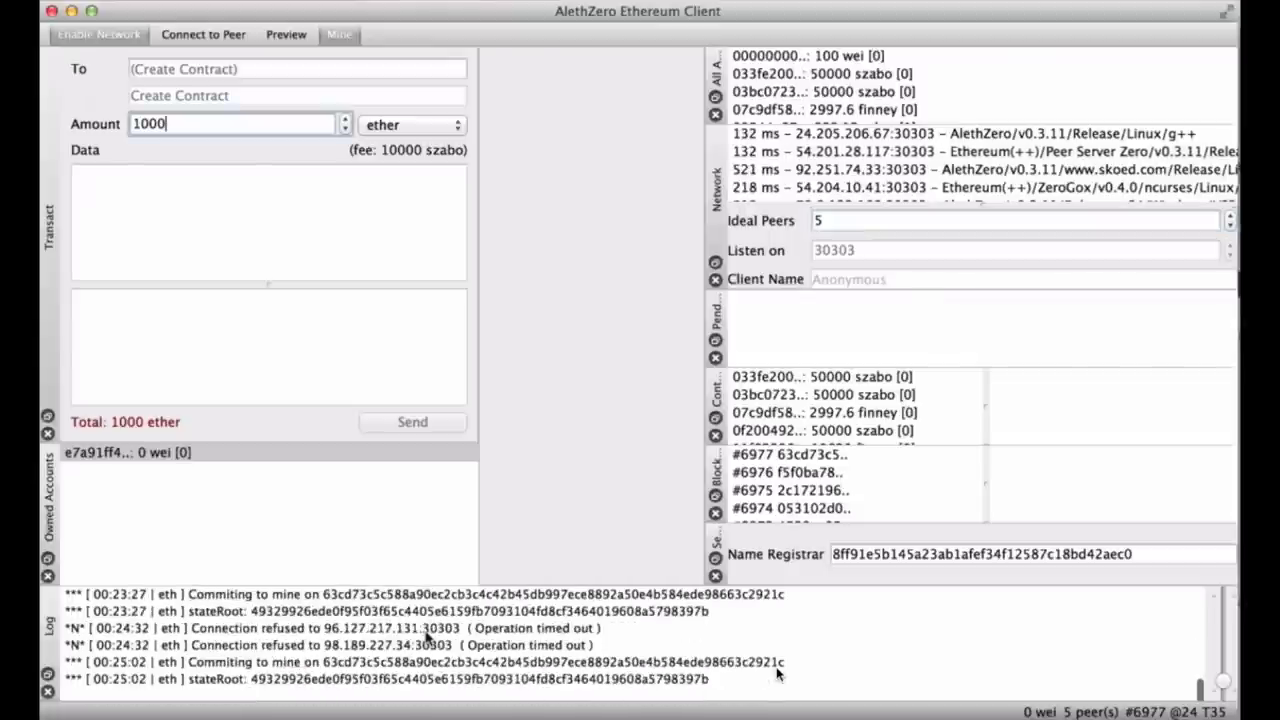
scroll(778, 675, up, 1)
scroll(778, 675, up, 10)
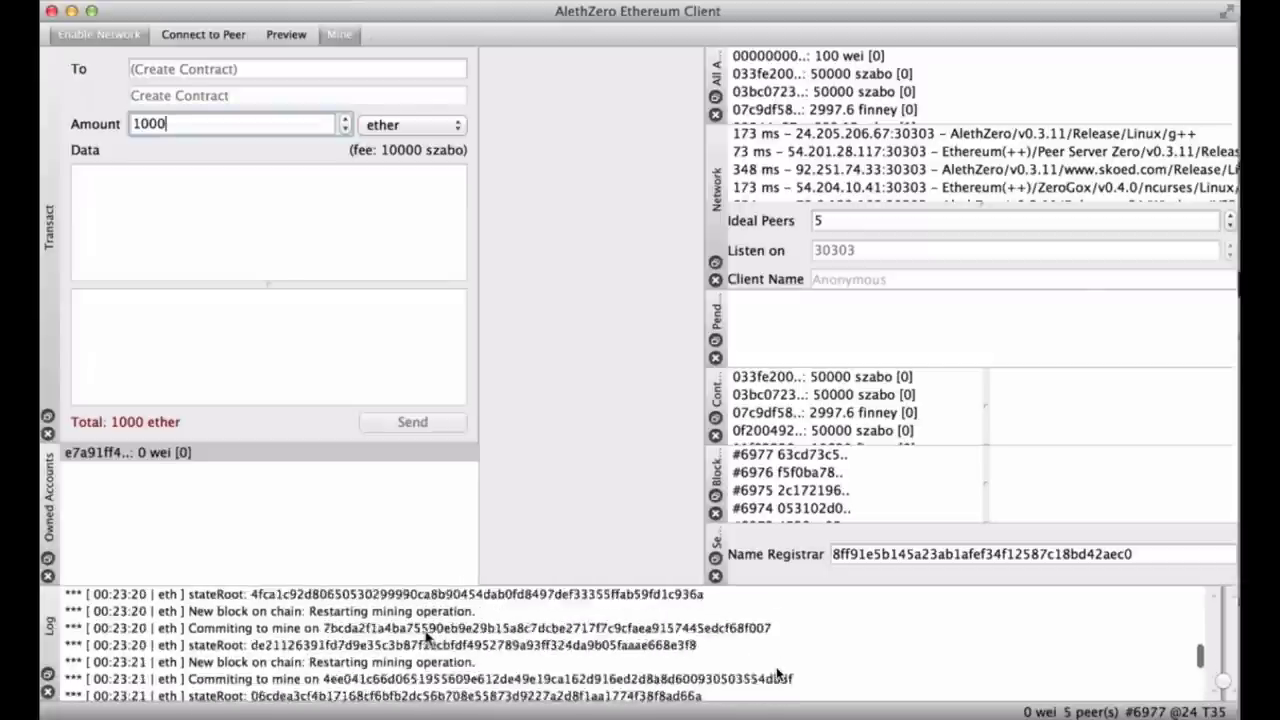
scroll(778, 675, down, 10)
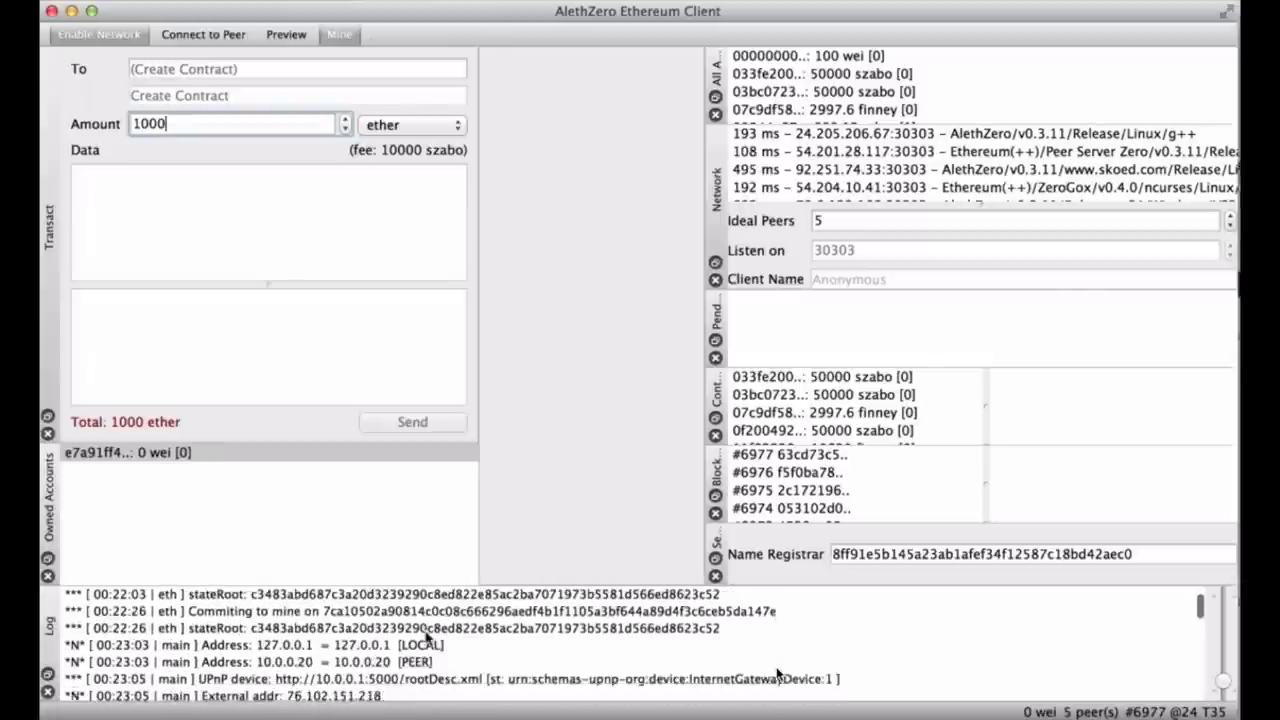
scroll(778, 675, down, 3)
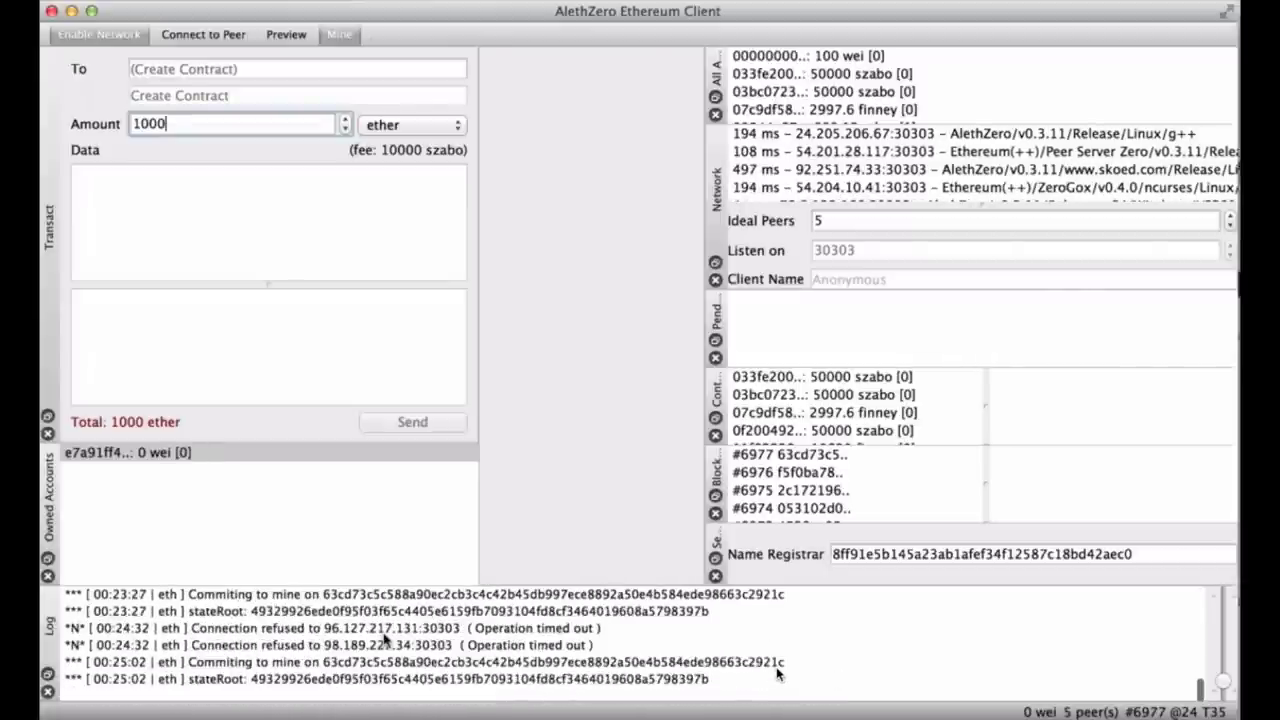
scroll(778, 675, up, 1)
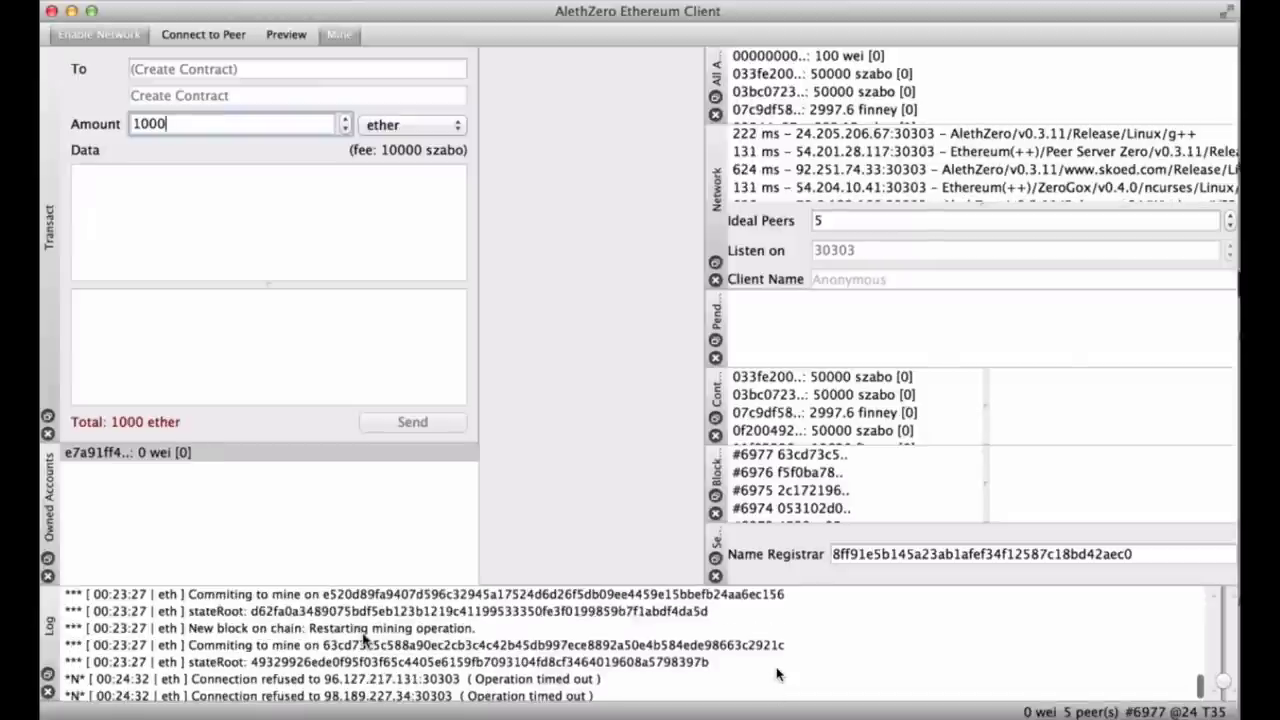
scroll(778, 675, up, 1)
scroll(778, 675, down, 2)
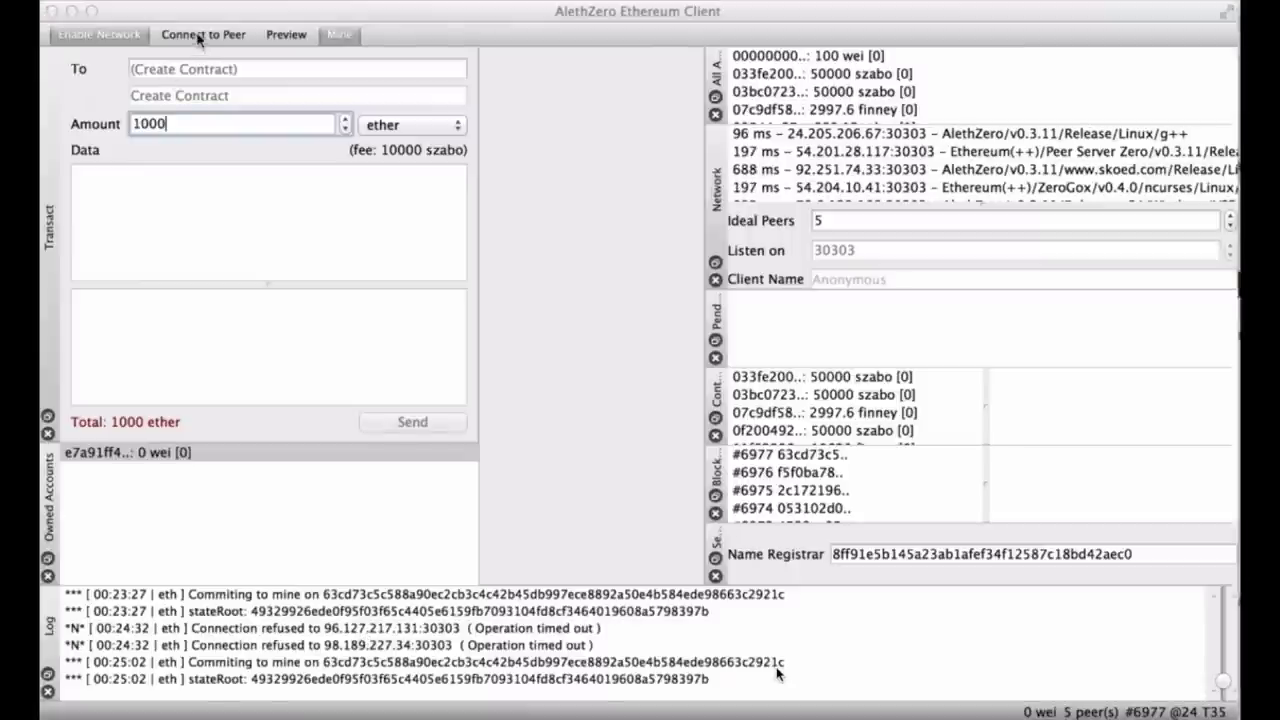
Restart networking, reconnect to the prefilled peer, and enable Preview to show 1500 finney at block #7426.
click(118, 36)
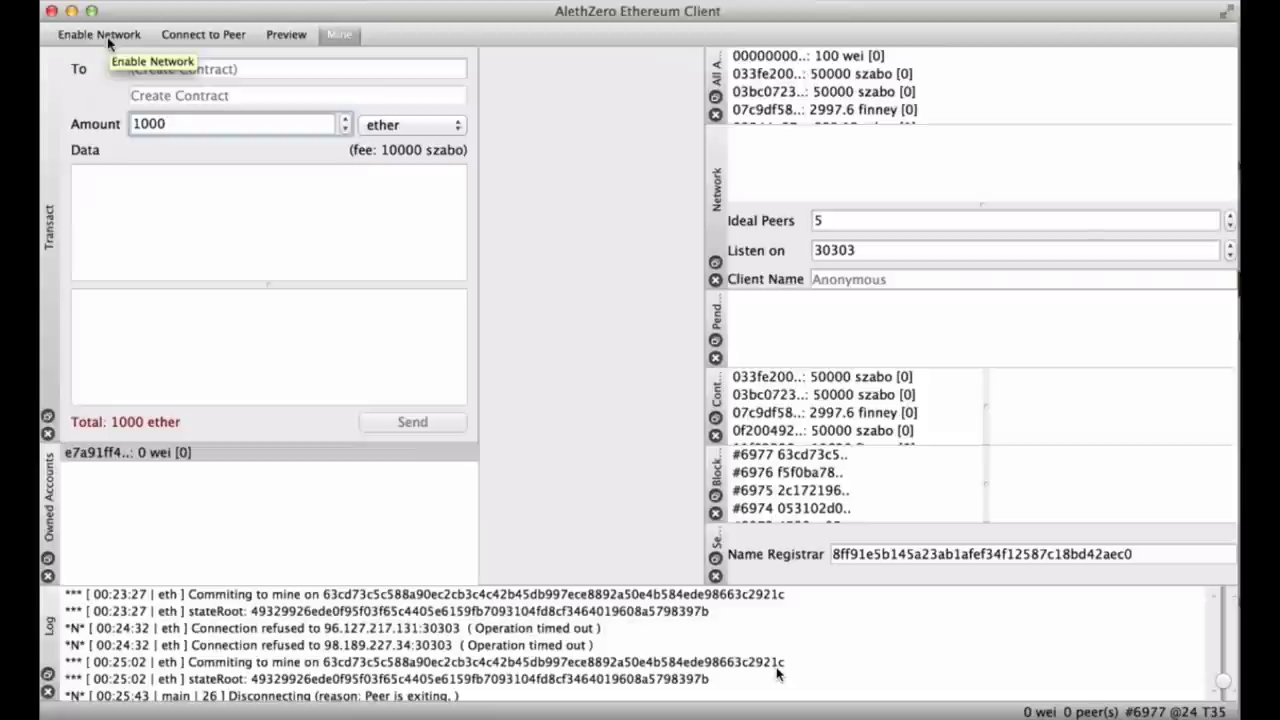
click(108, 36)
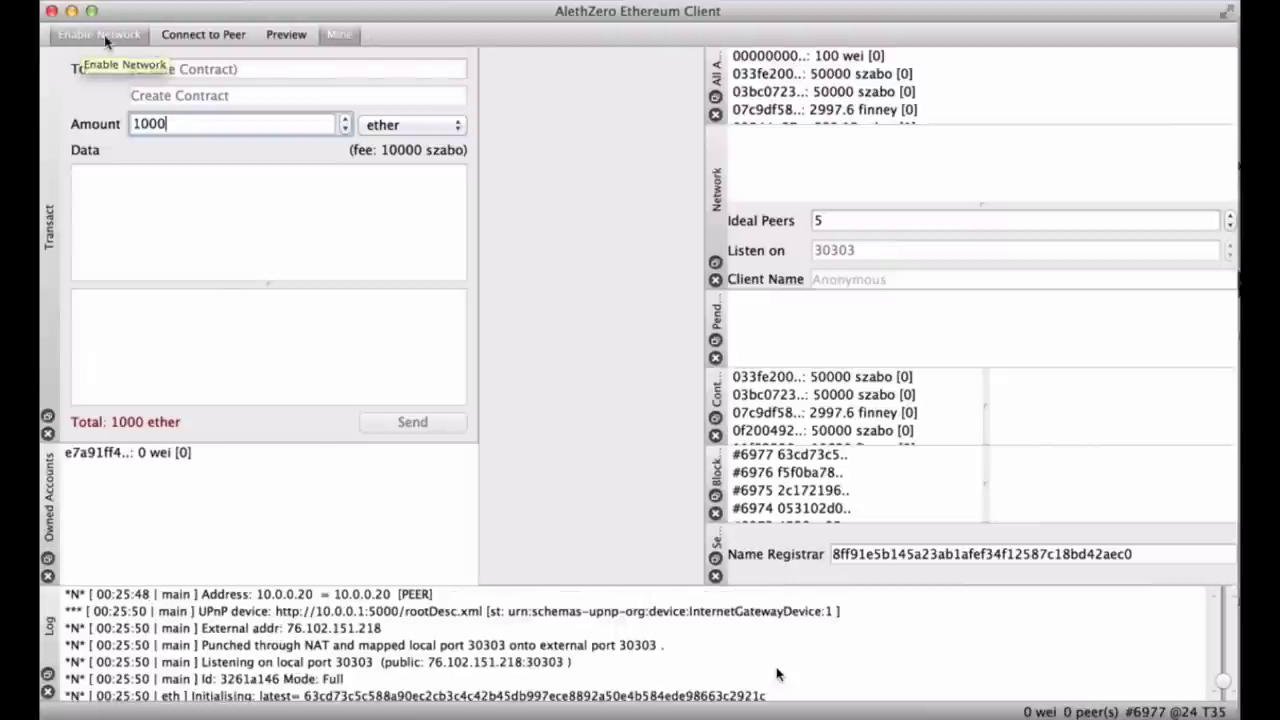
click(176, 38)
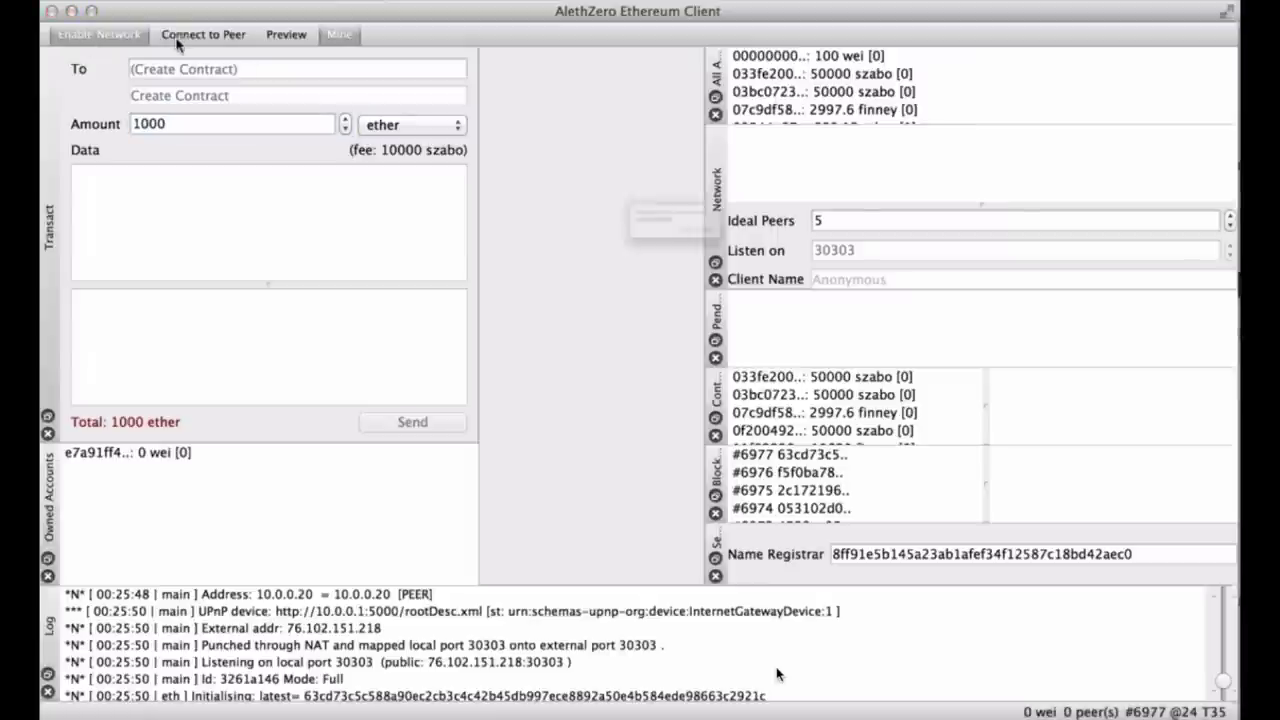
click(797, 266)
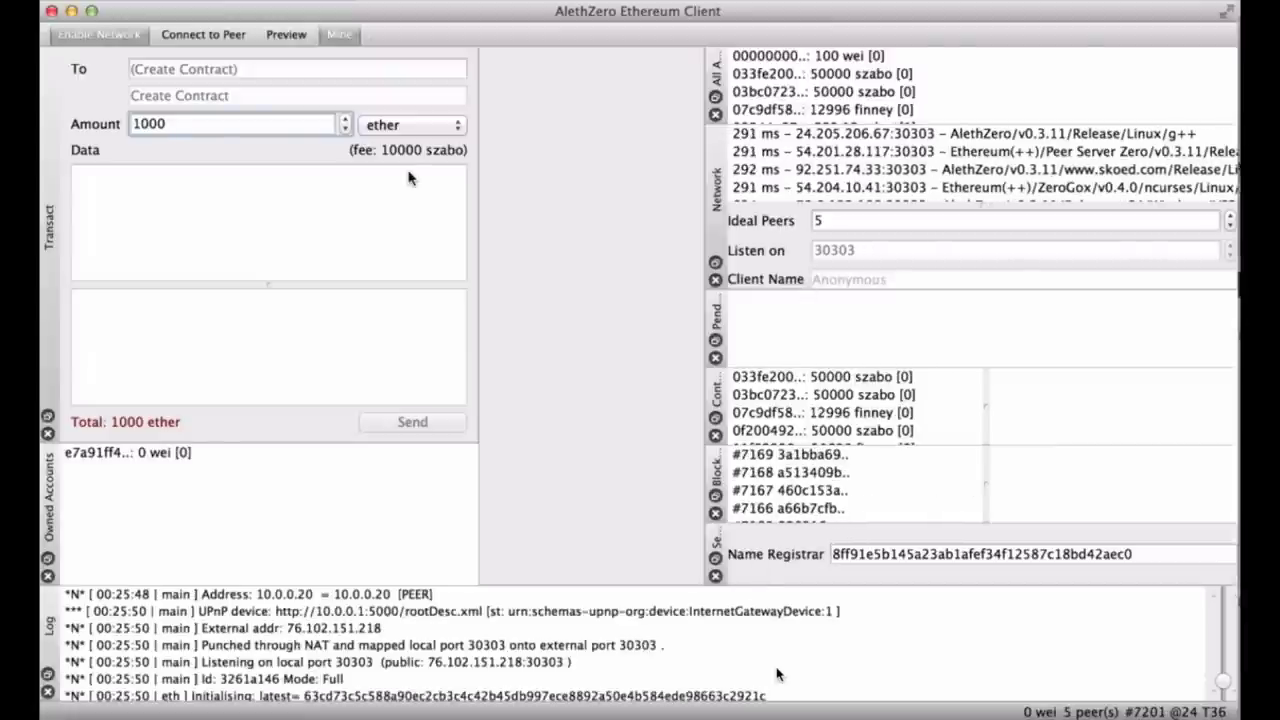
click(290, 38)
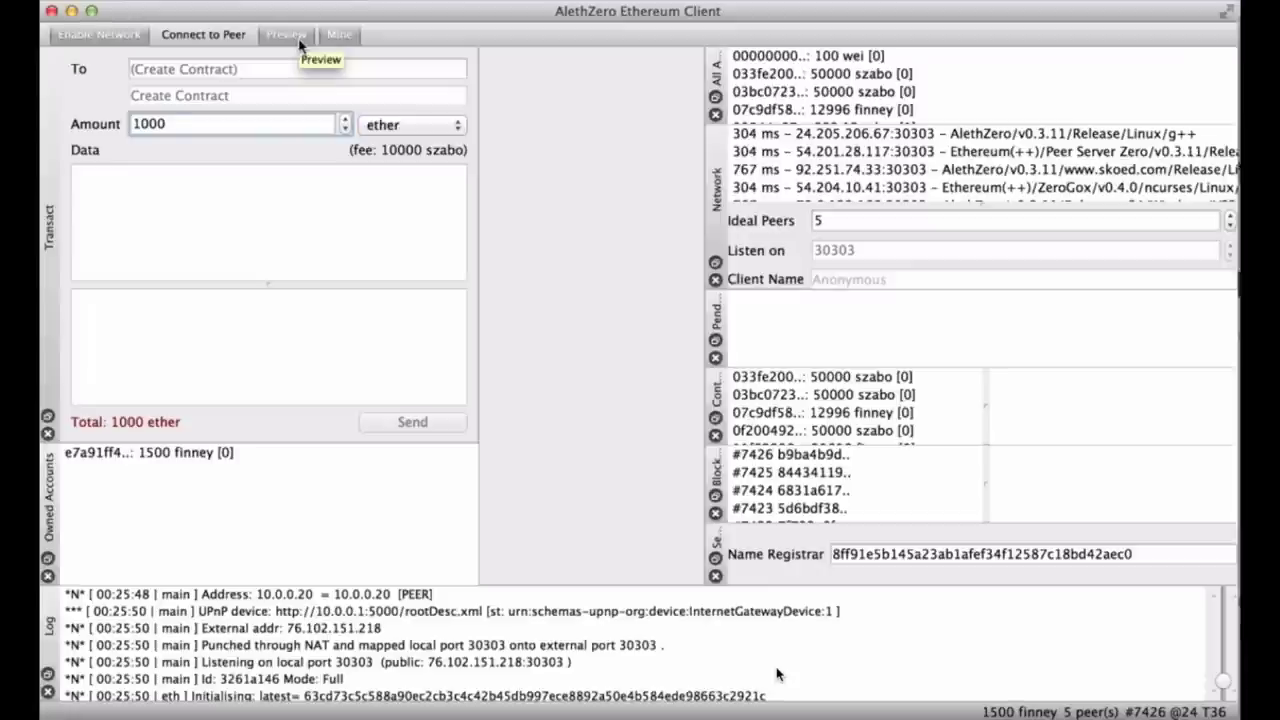
Toggle Preview off, on and off so the account reads 0 wei, then focus the Amount and Data fields.
click(300, 45)
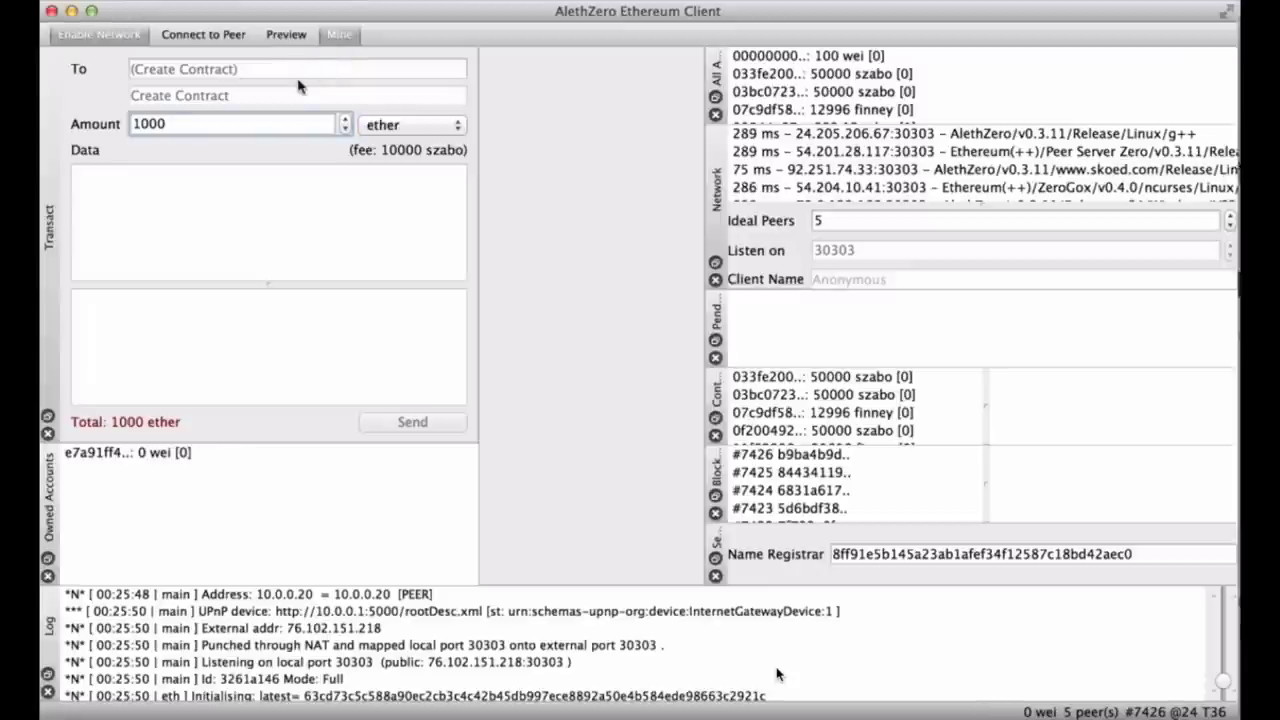
click(281, 45)
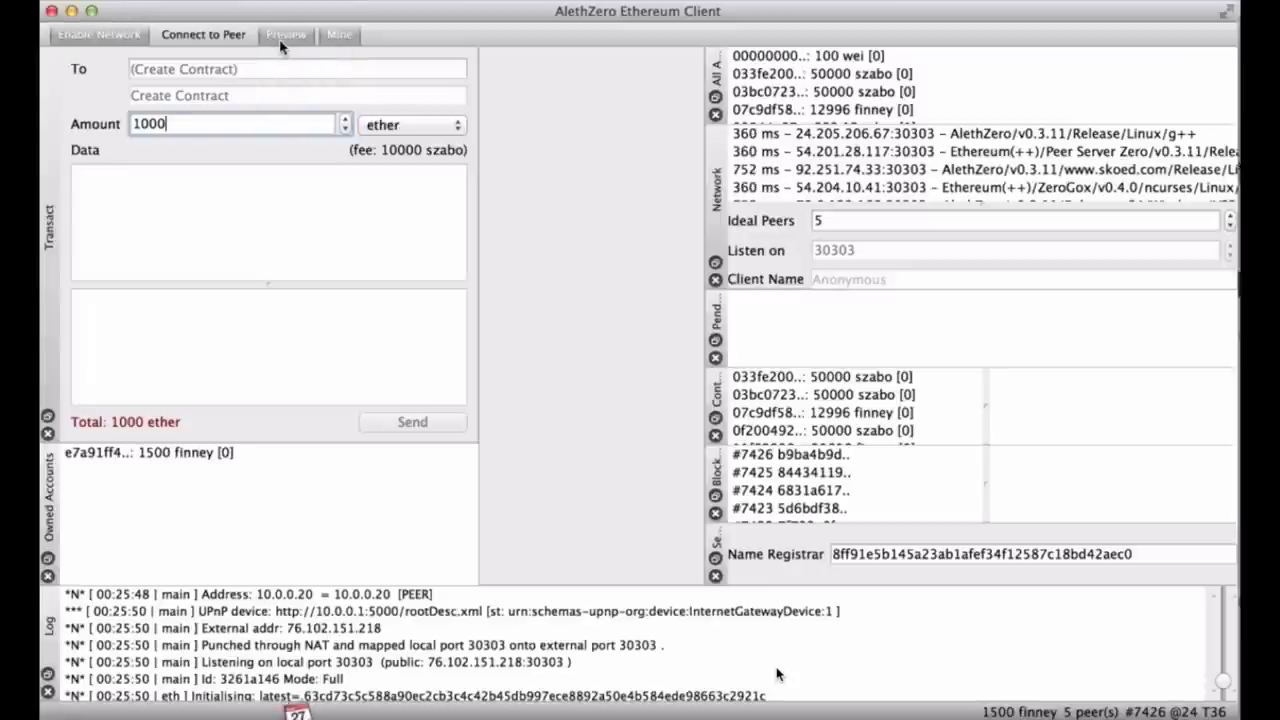
click(284, 40)
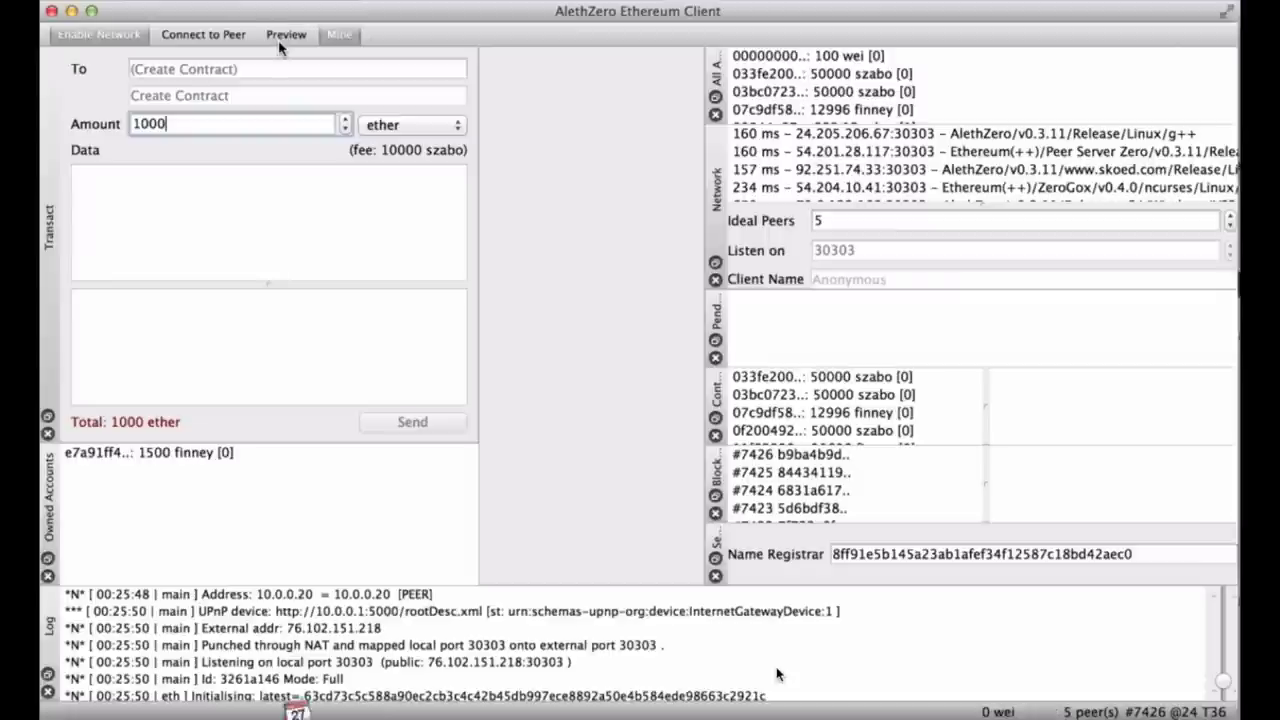
click(270, 123)
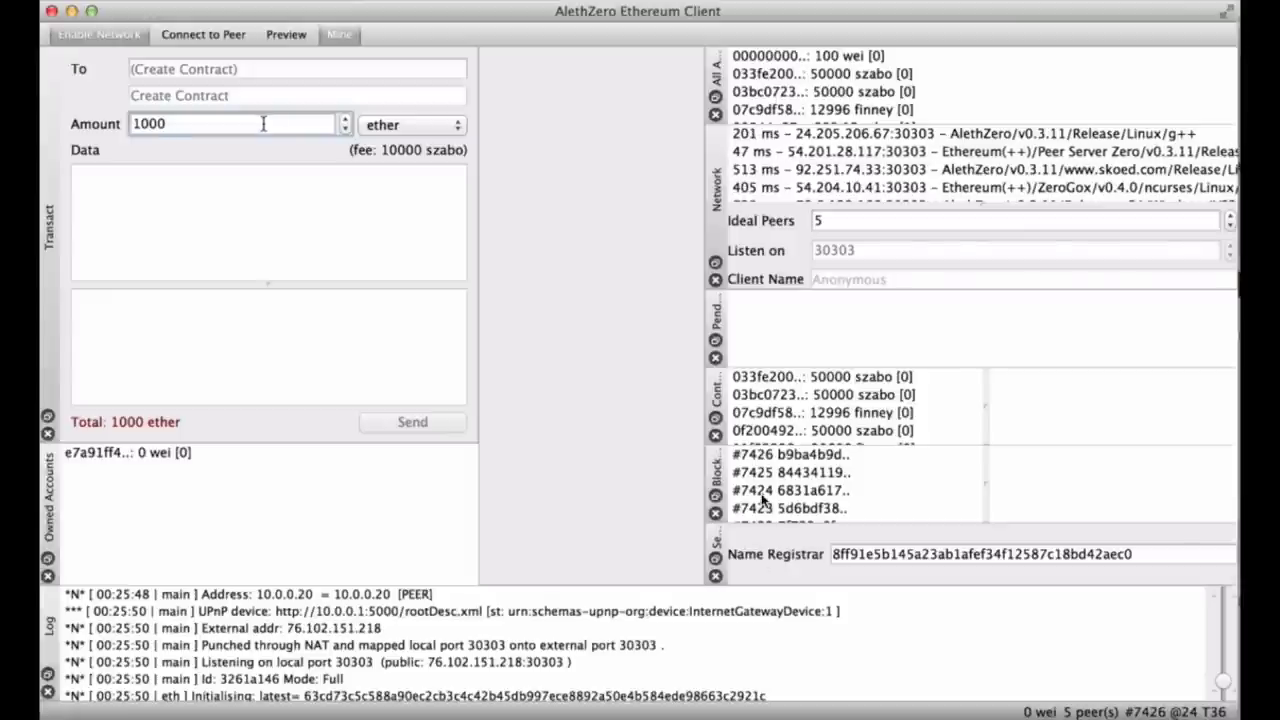
click(189, 212)
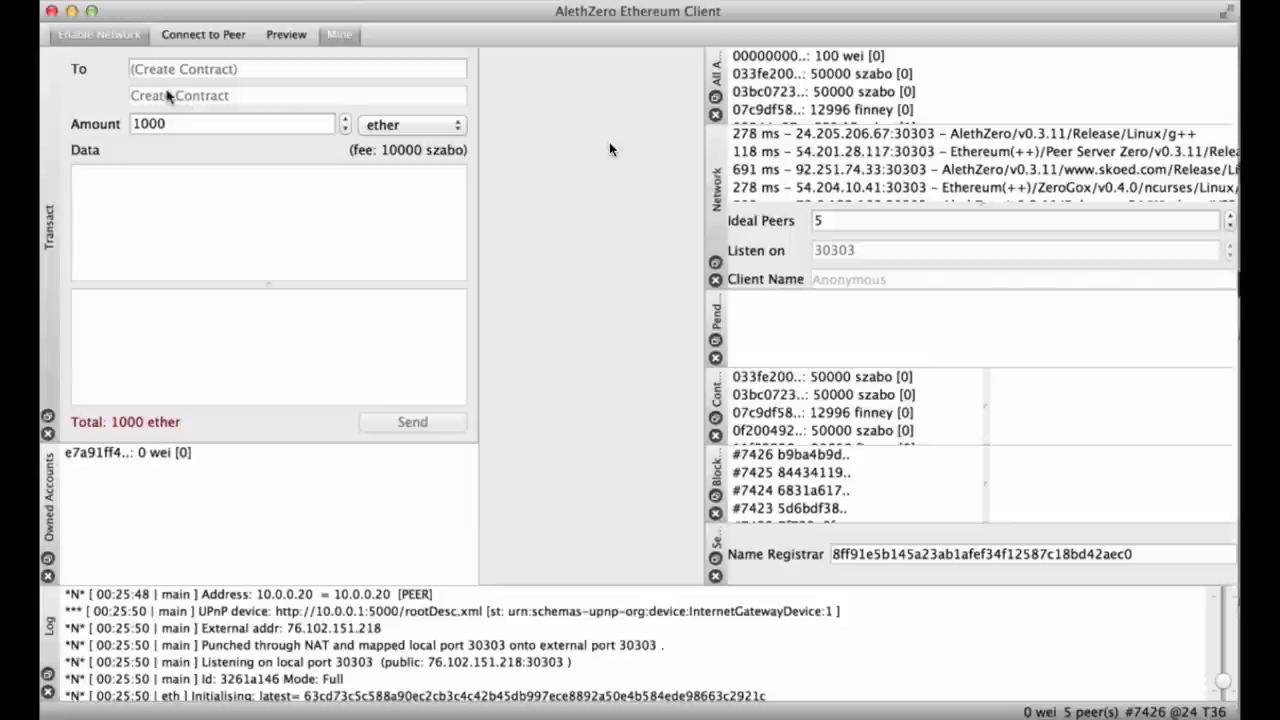
click(152, 69)
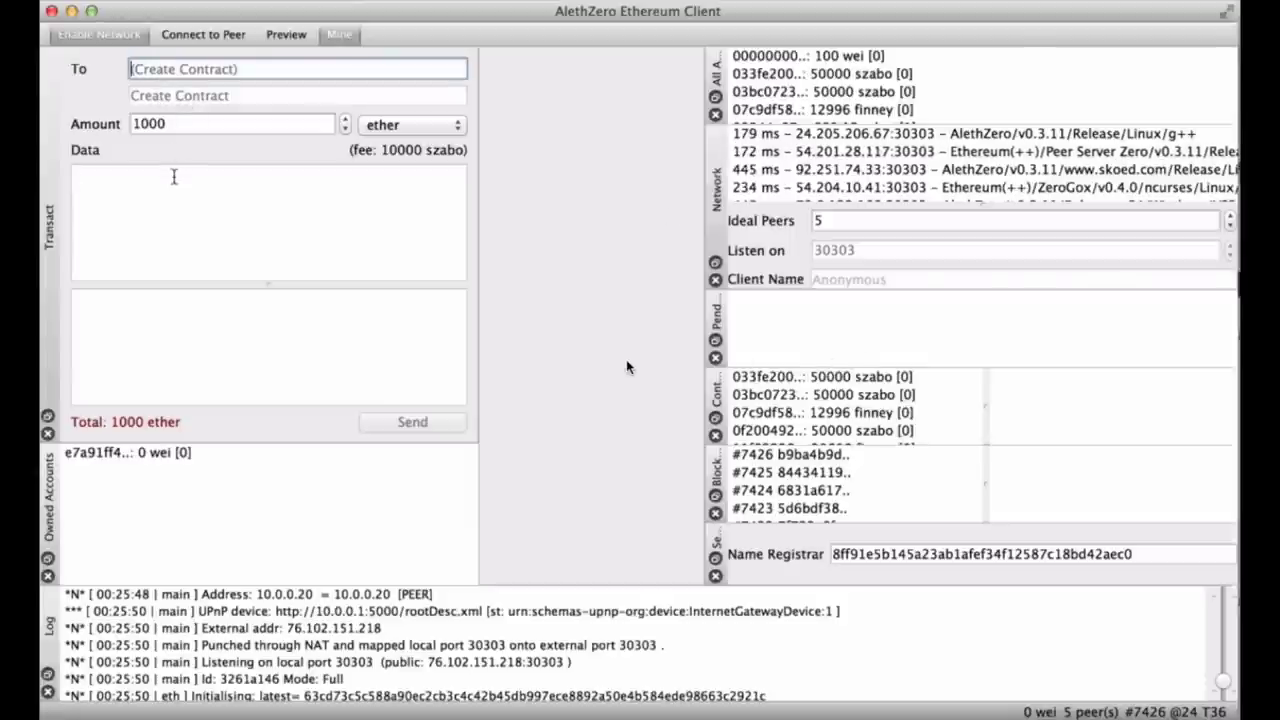
text(a)
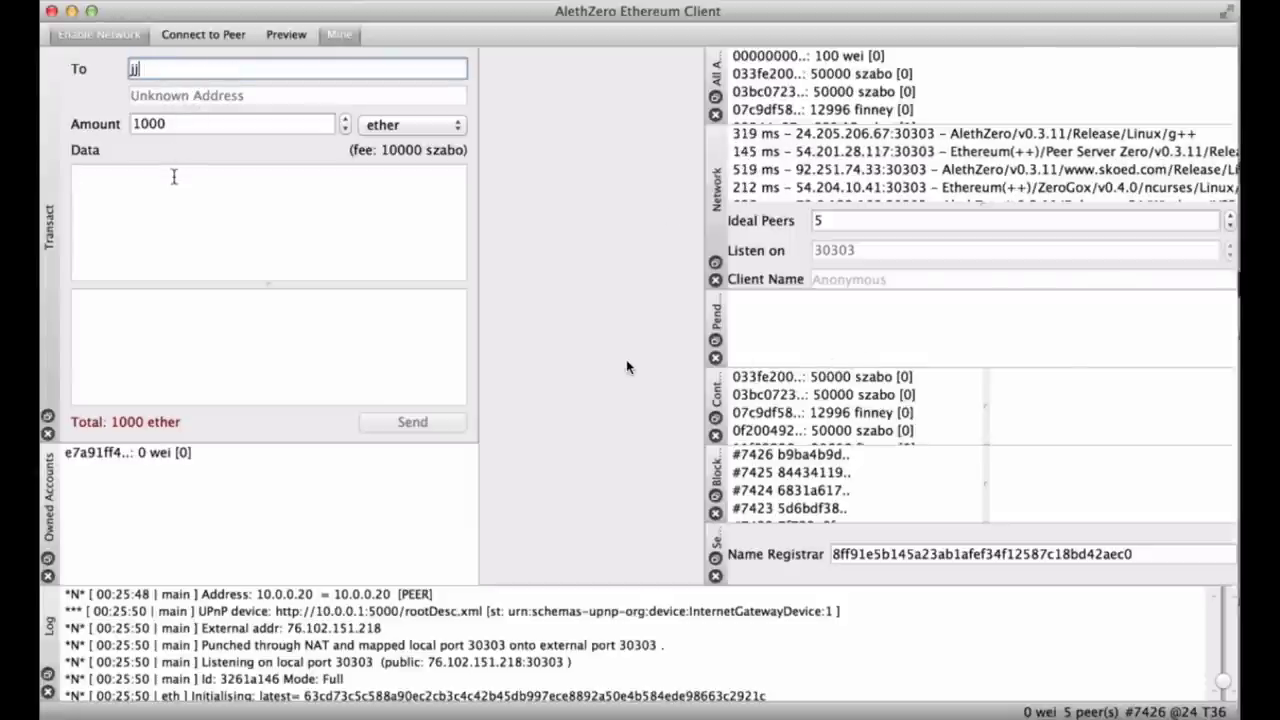
key(BackSpace)
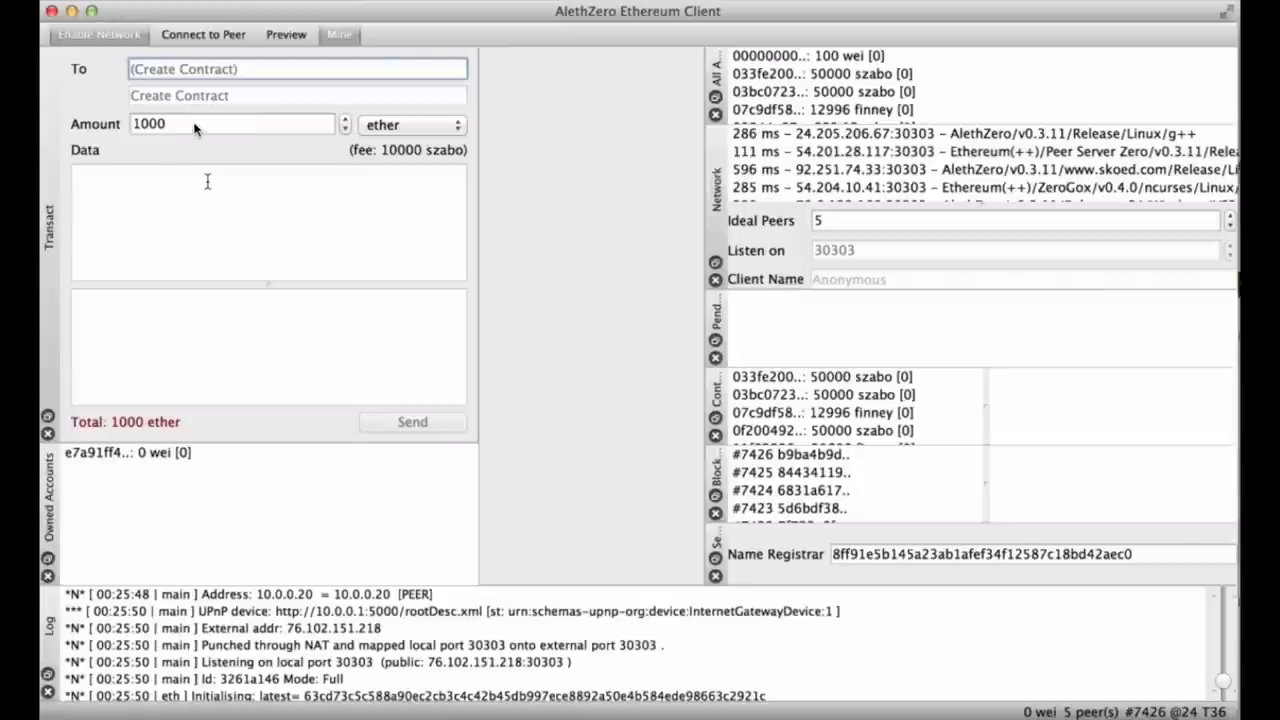
click(207, 181)
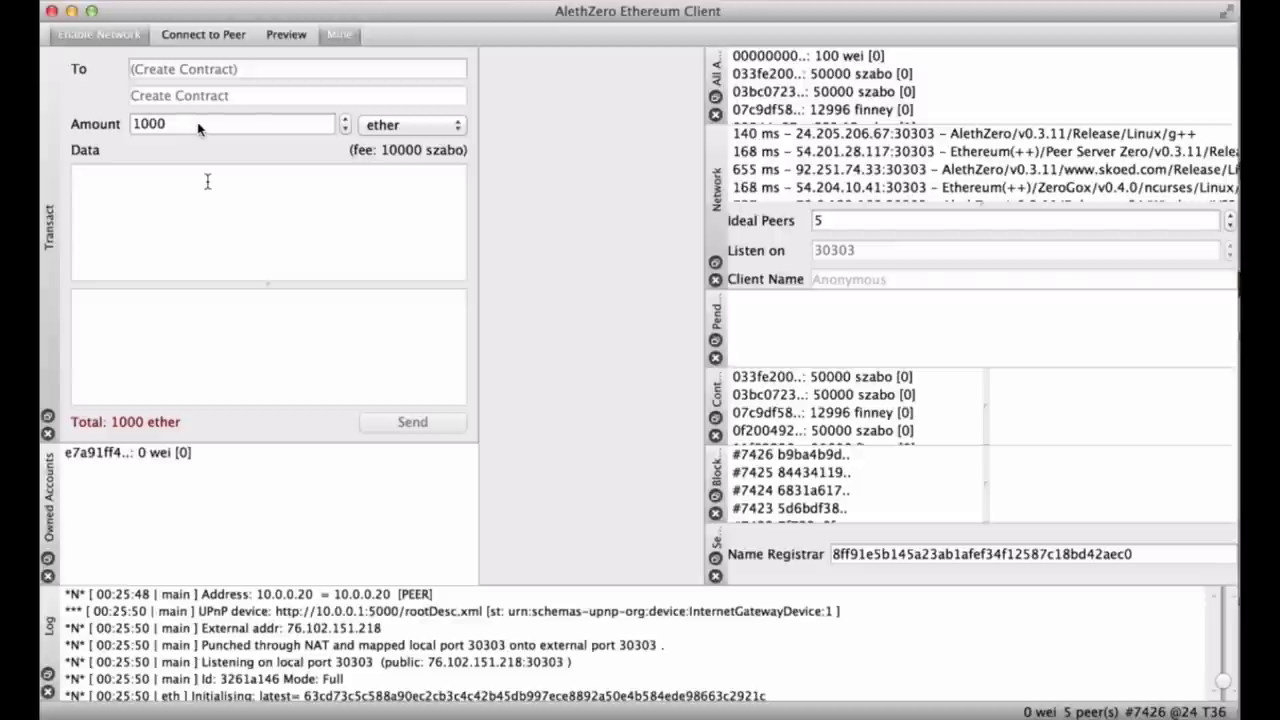
click(436, 140)
click(397, 125)
click(396, 128)
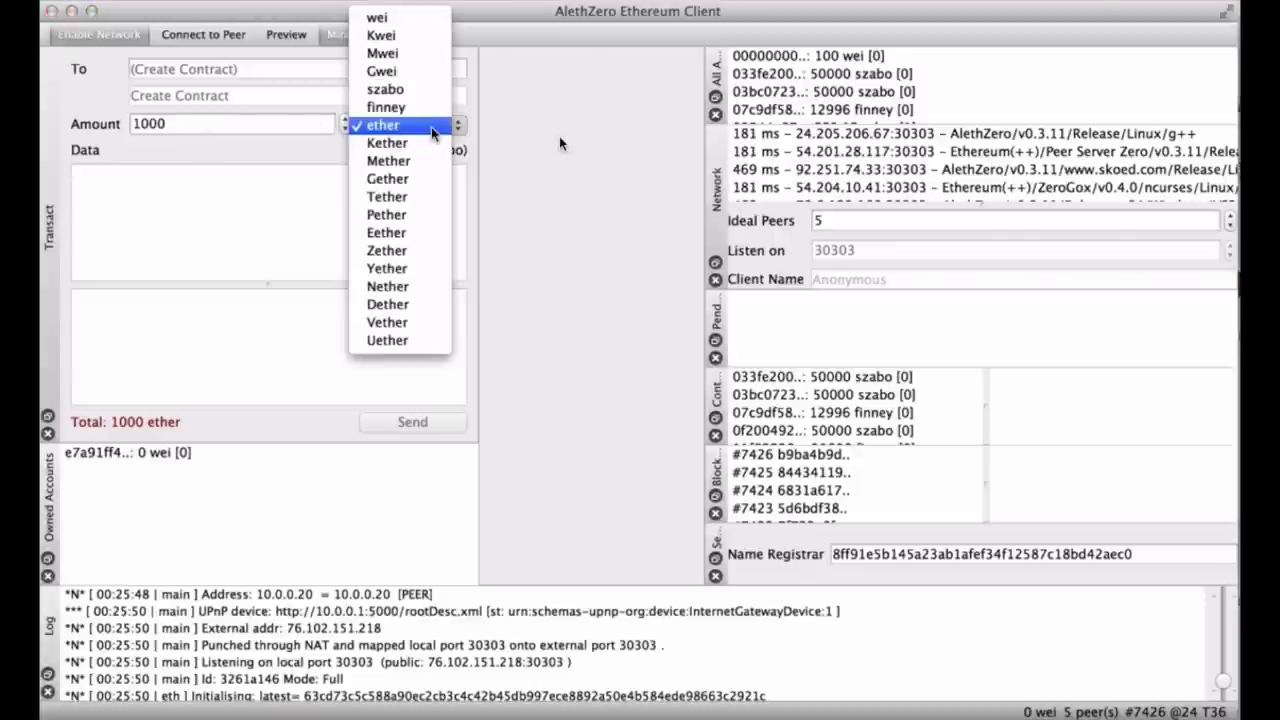
click(432, 131)
click(256, 224)
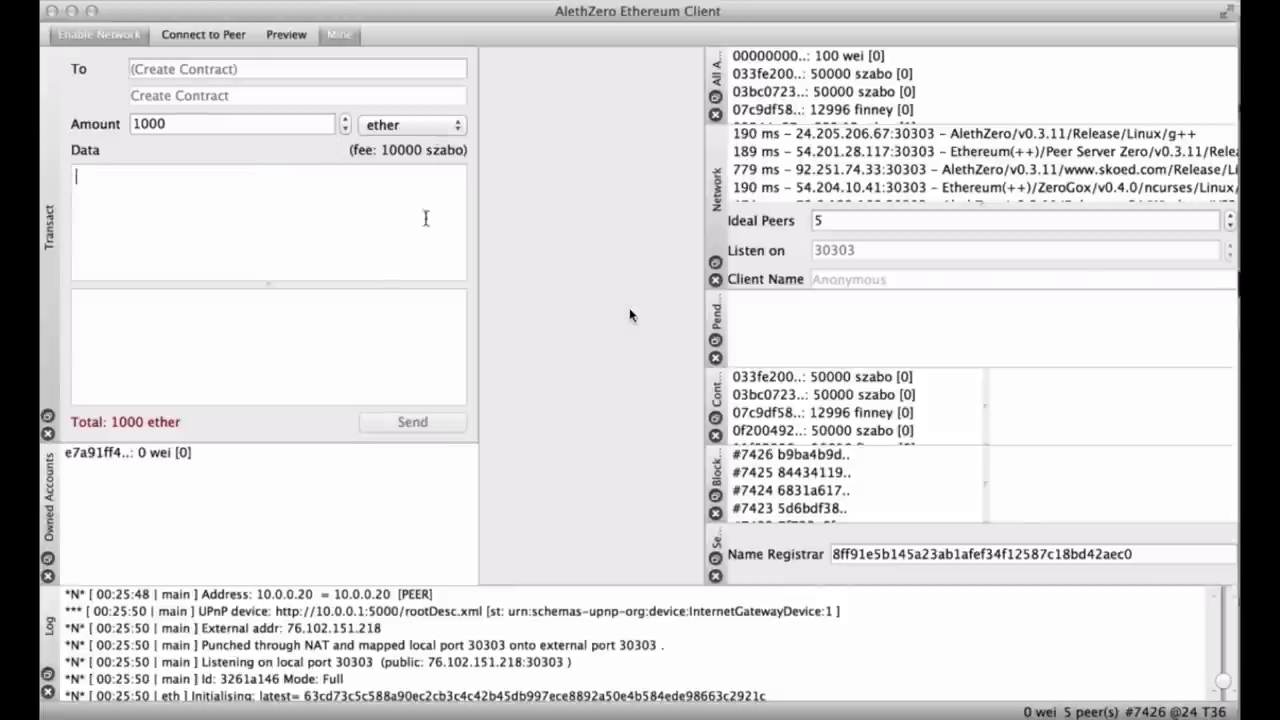
click(597, 252)
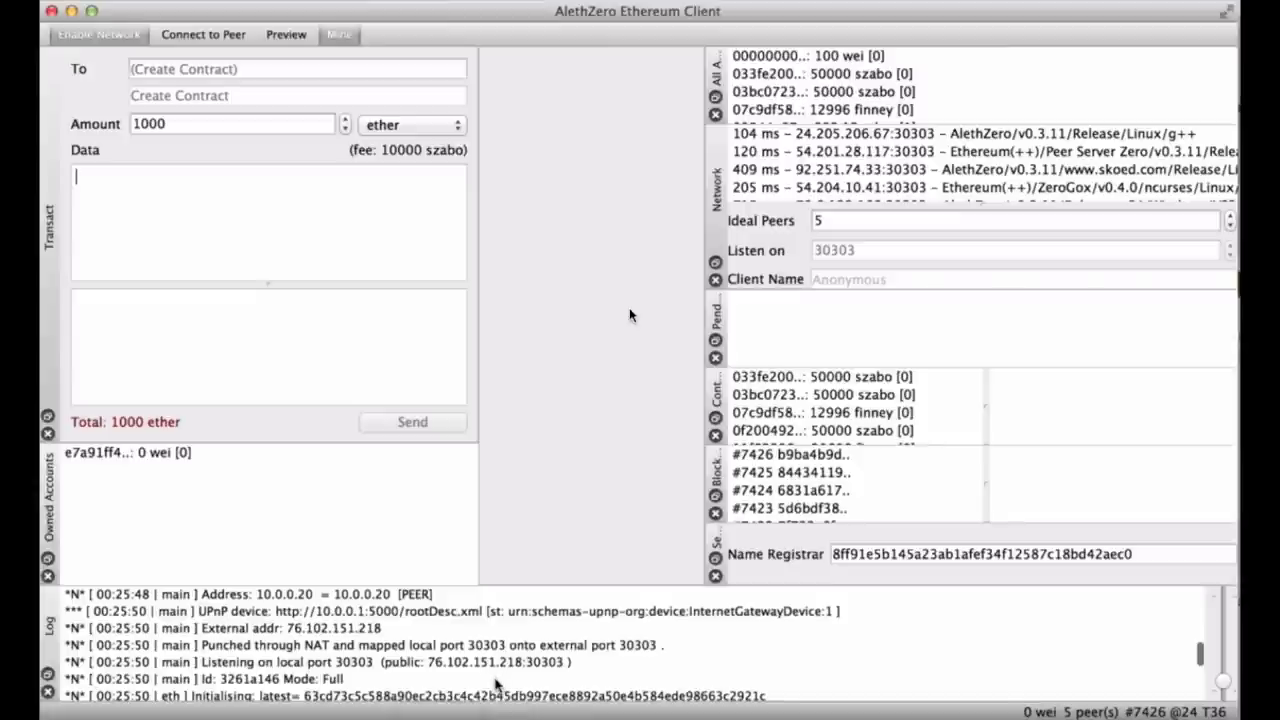
scroll(495, 683, down, 10)
scroll(495, 683, down, 5)
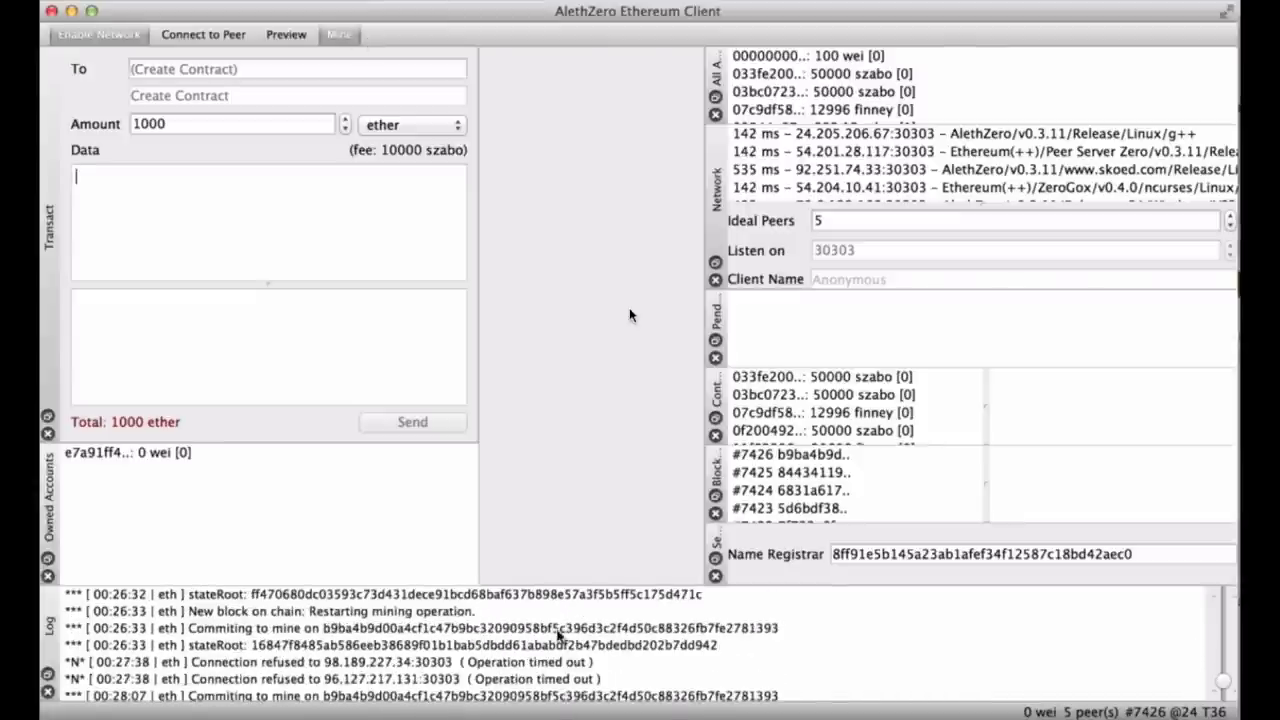
scroll(558, 635, up, 5)
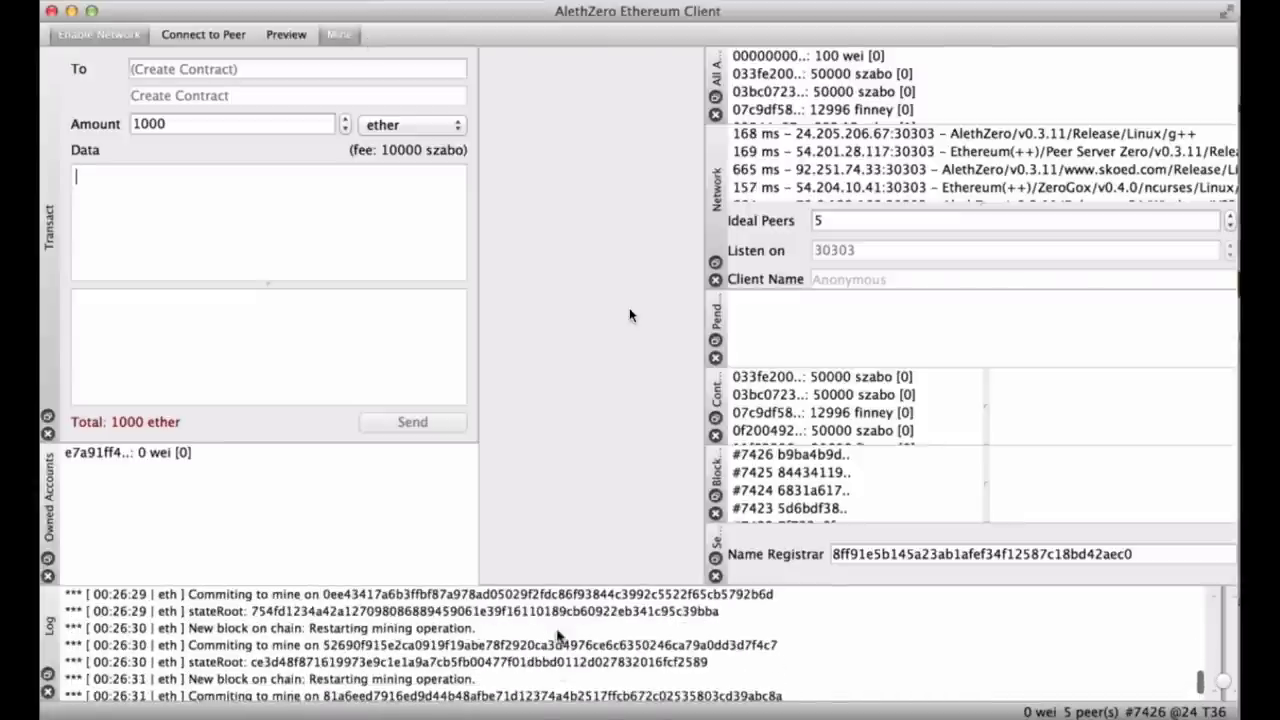
scroll(503, 634, down, 5)
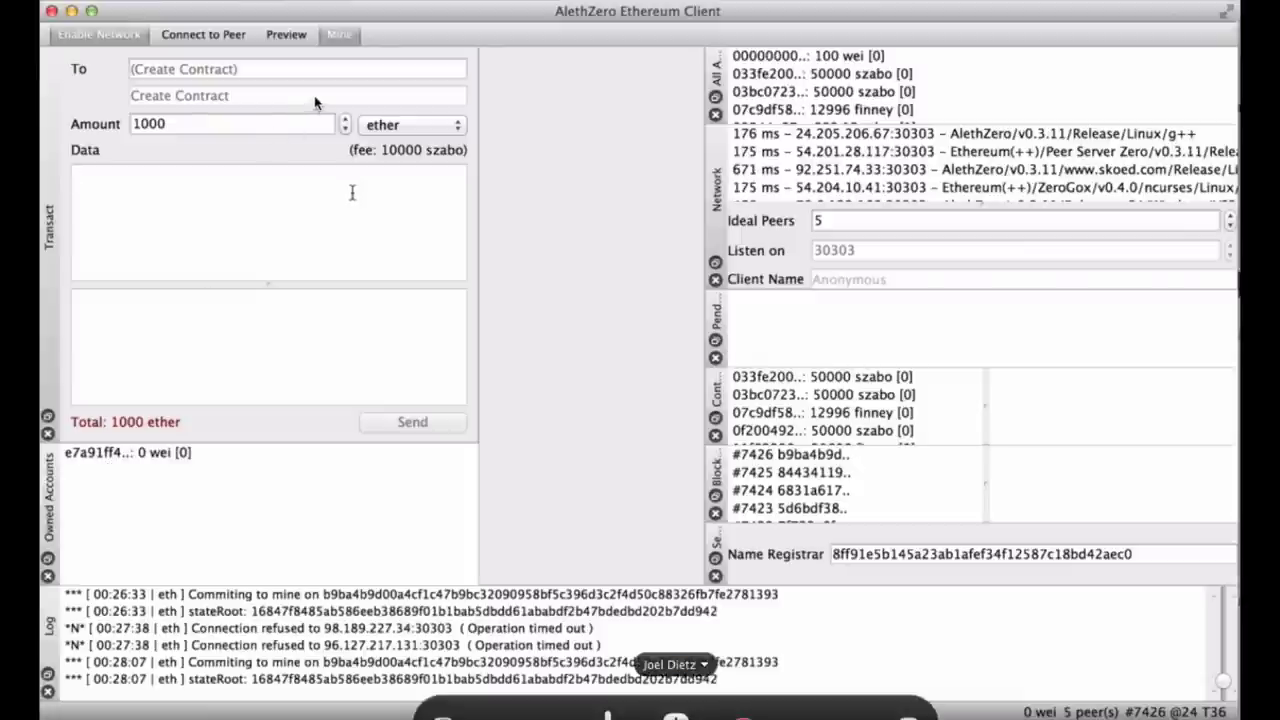
Create and select a new owned address via Mine > New Address, then undock and close the Pending panel.
click(284, 33)
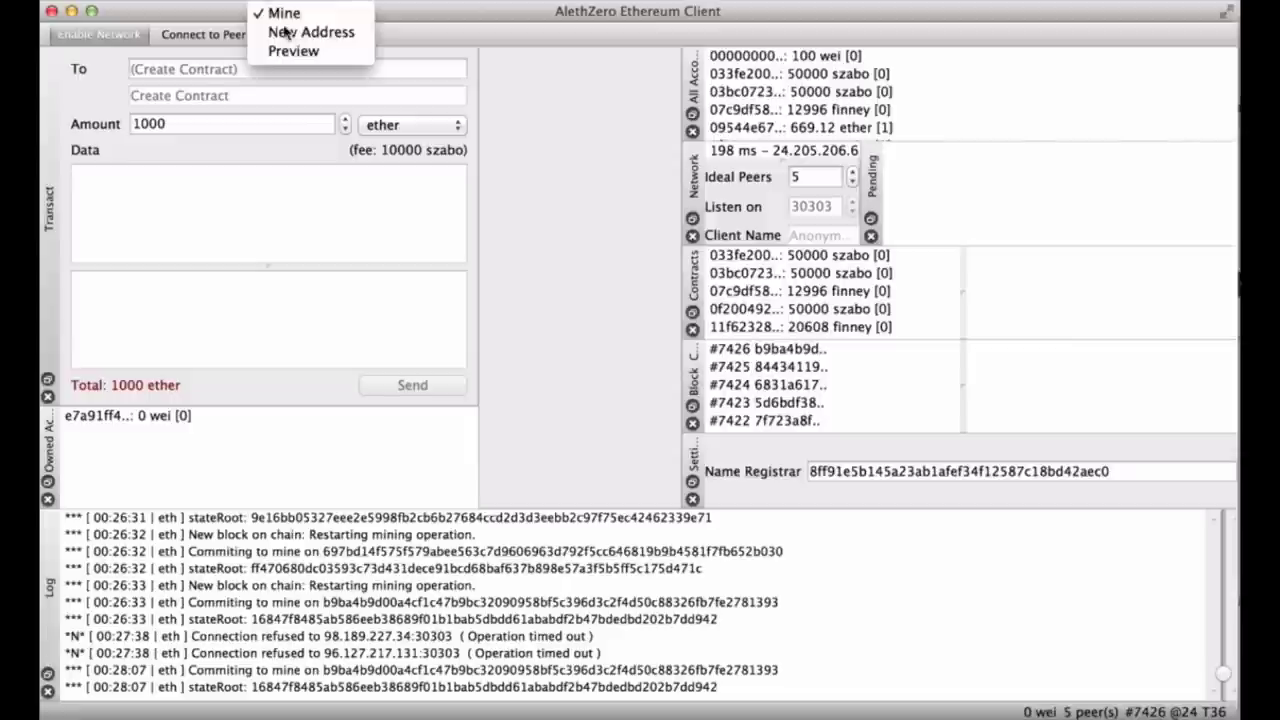
click(287, 37)
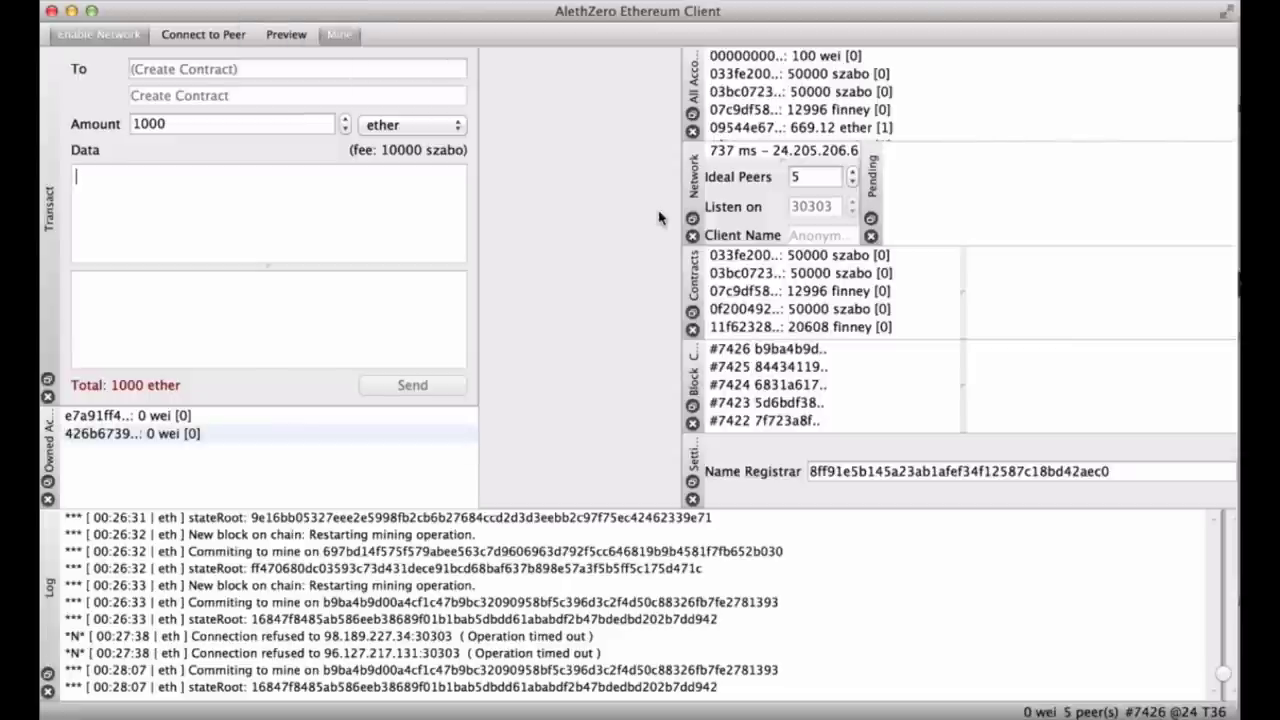
click(155, 427)
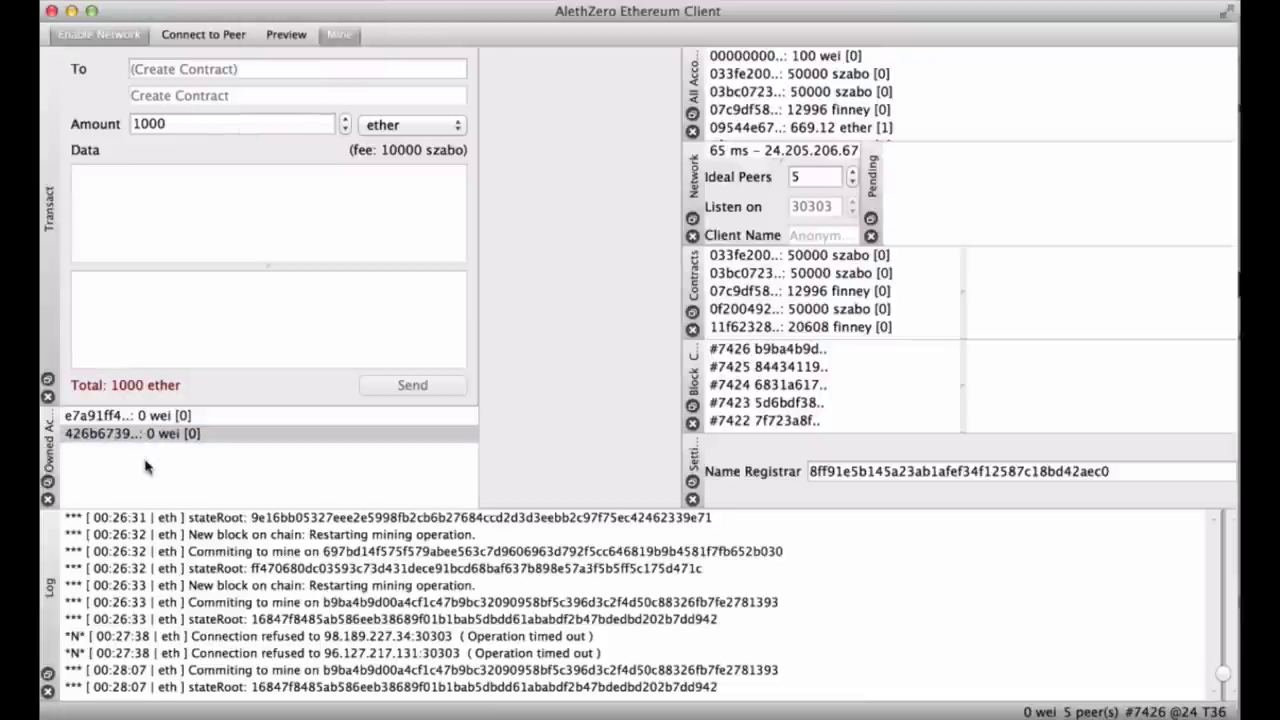
click(870, 221)
click(872, 133)
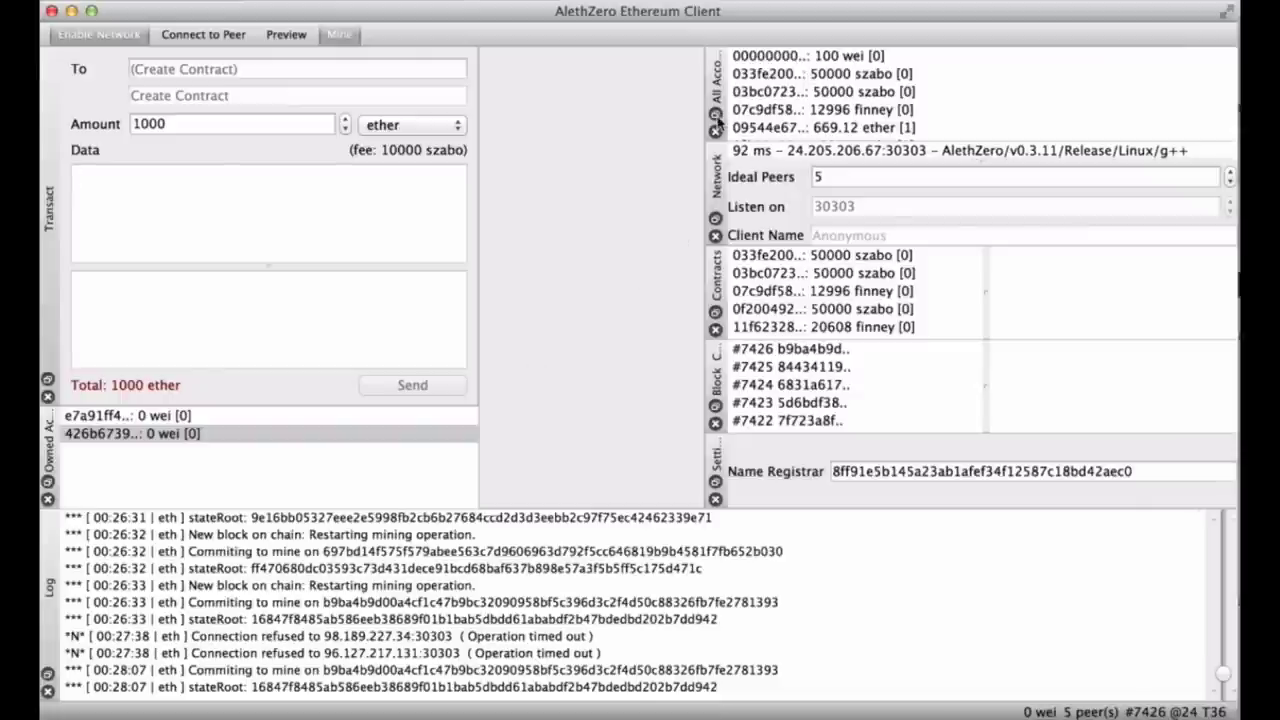
Float the All Accounts list, stretch its window taller, and select the account holding 669.12 ether.
click(716, 114)
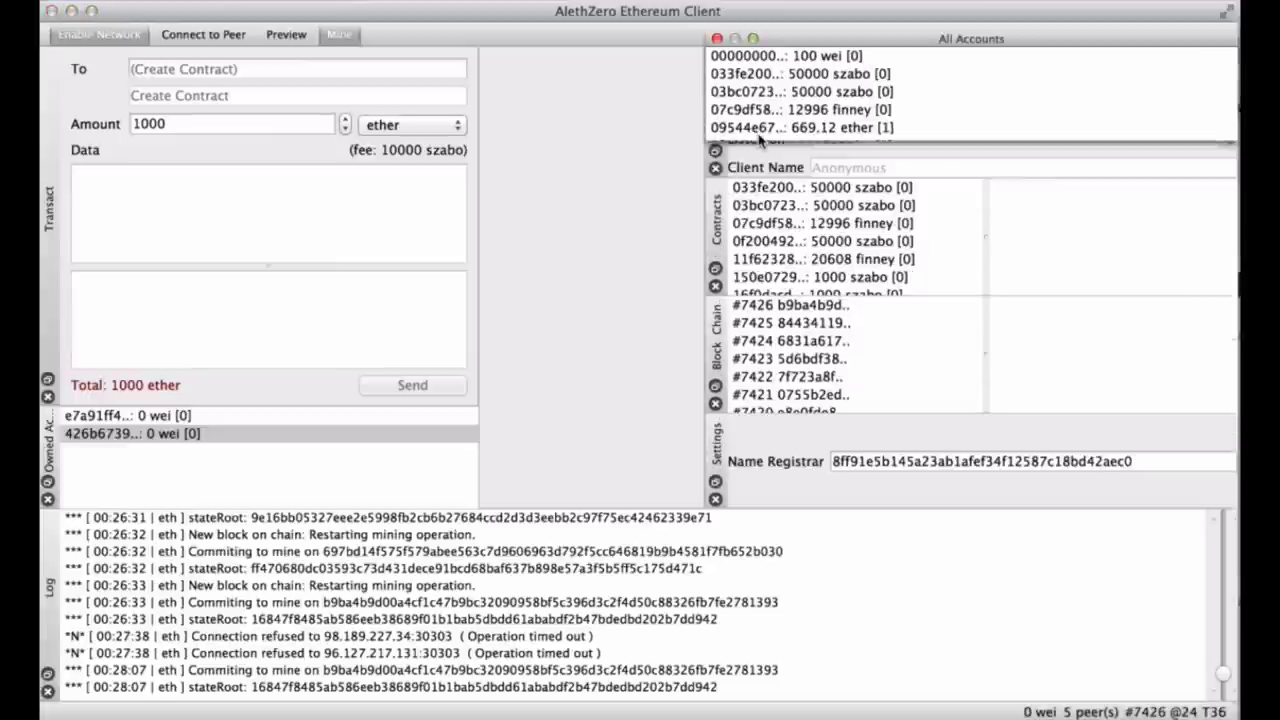
drag(759, 140, 781, 594)
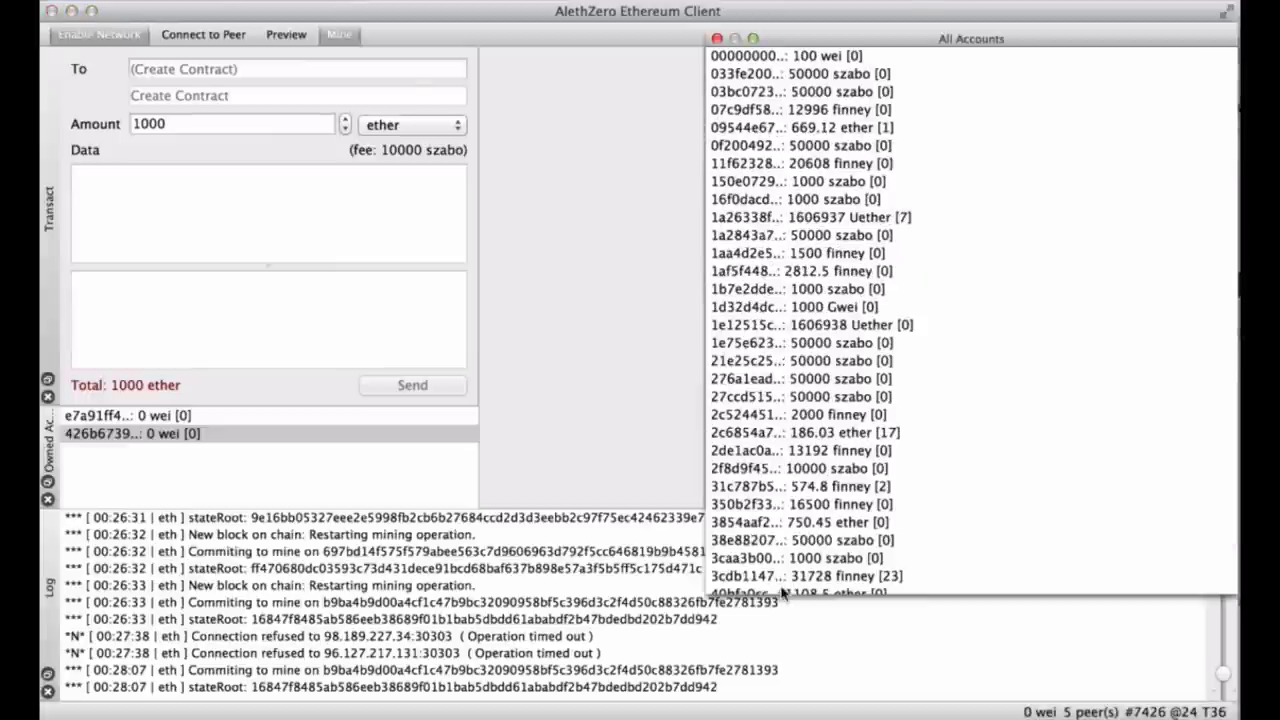
scroll(818, 280, down, 20)
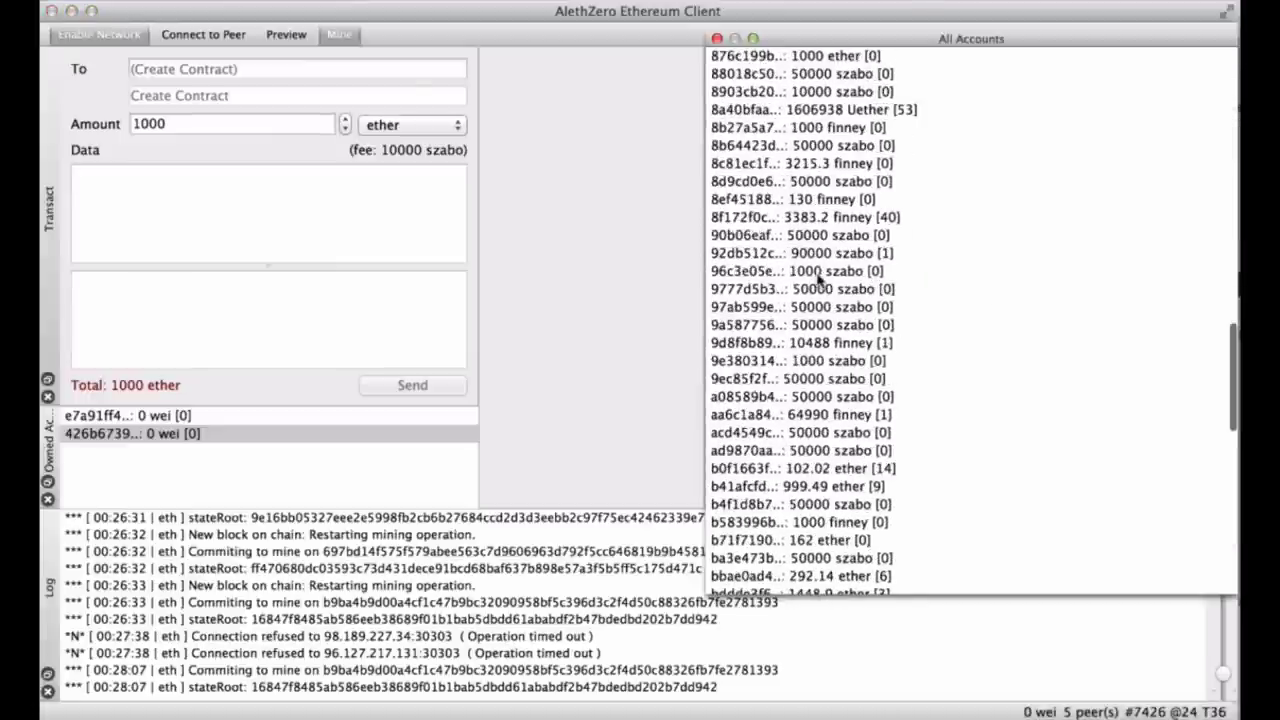
click(763, 254)
scroll(928, 247, down, 15)
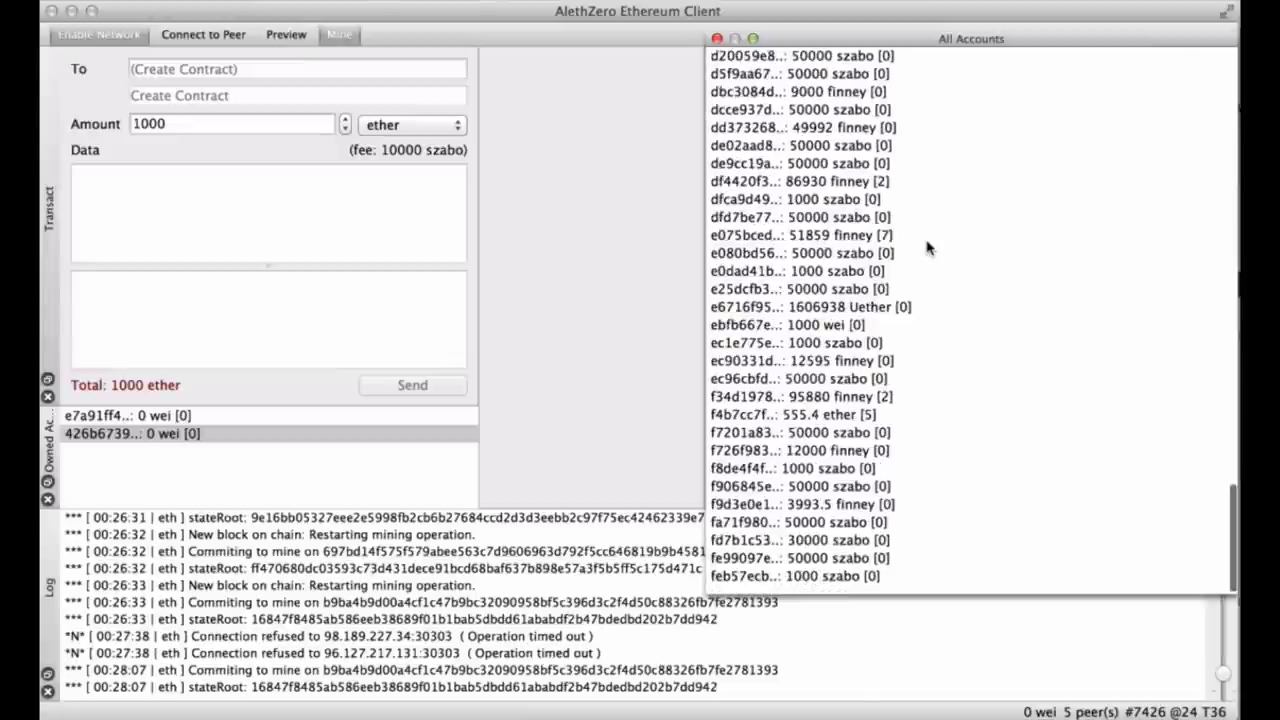
scroll(840, 440, up, 15)
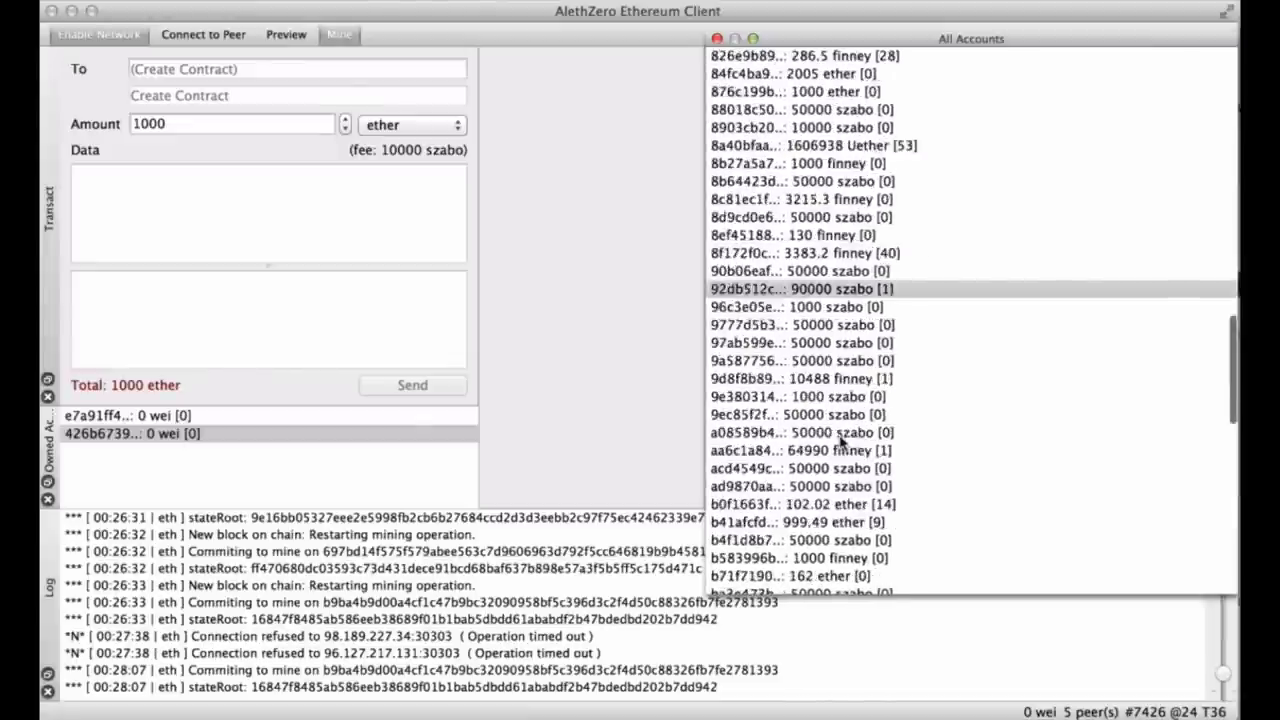
scroll(840, 440, up, 5)
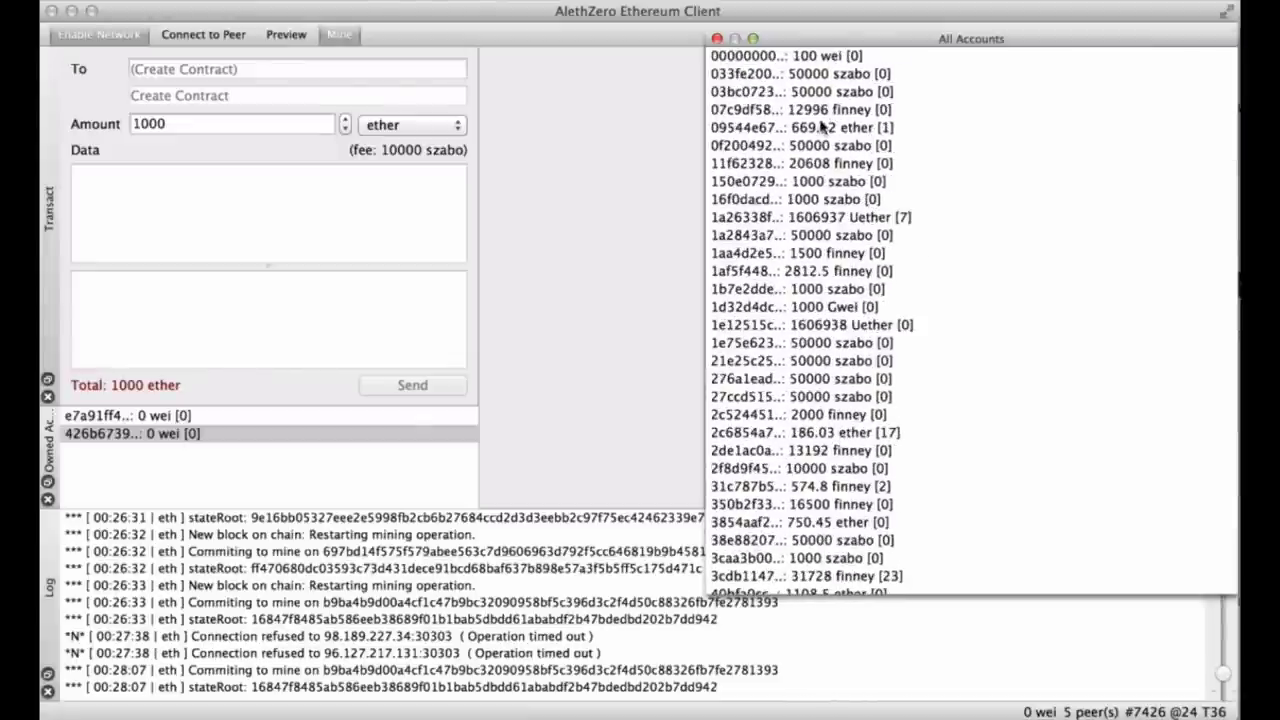
click(762, 128)
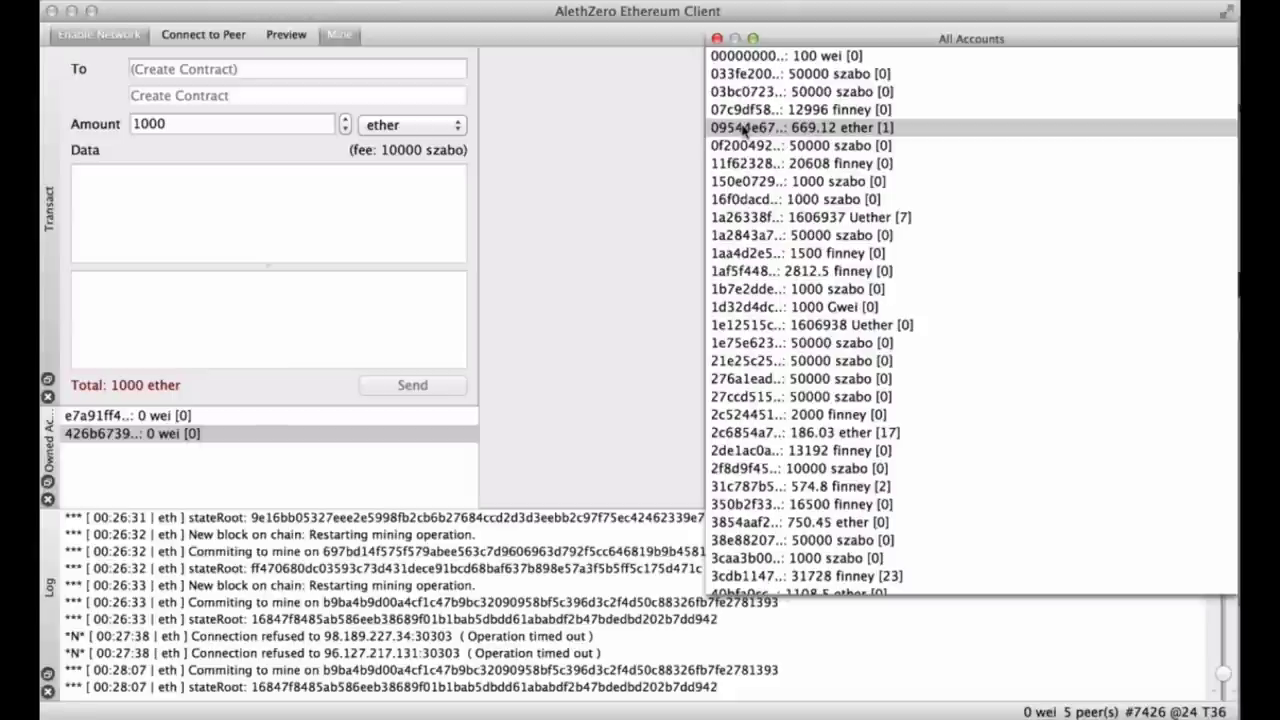
Paste the 669.12-ether account's address as recipient, then close the floating All Accounts window.
click(352, 67)
text(09544e67883ff10558c7388011eb71e6ddf345b0)
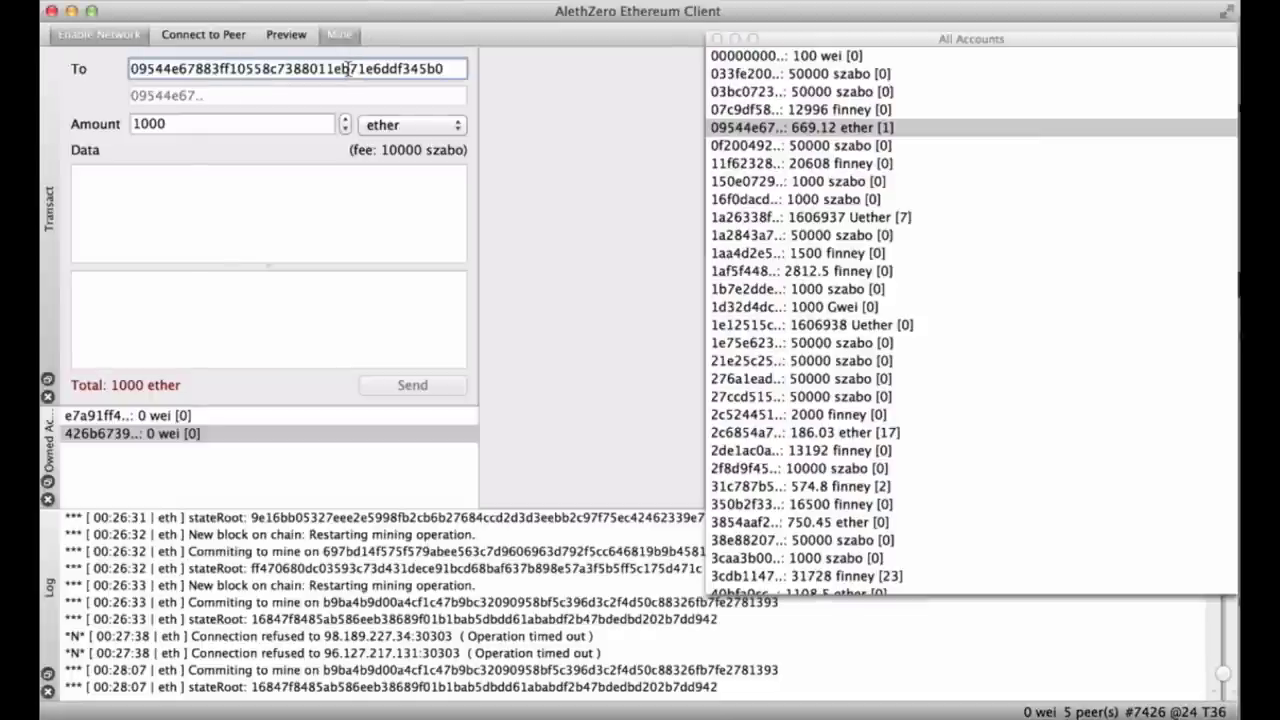
click(308, 124)
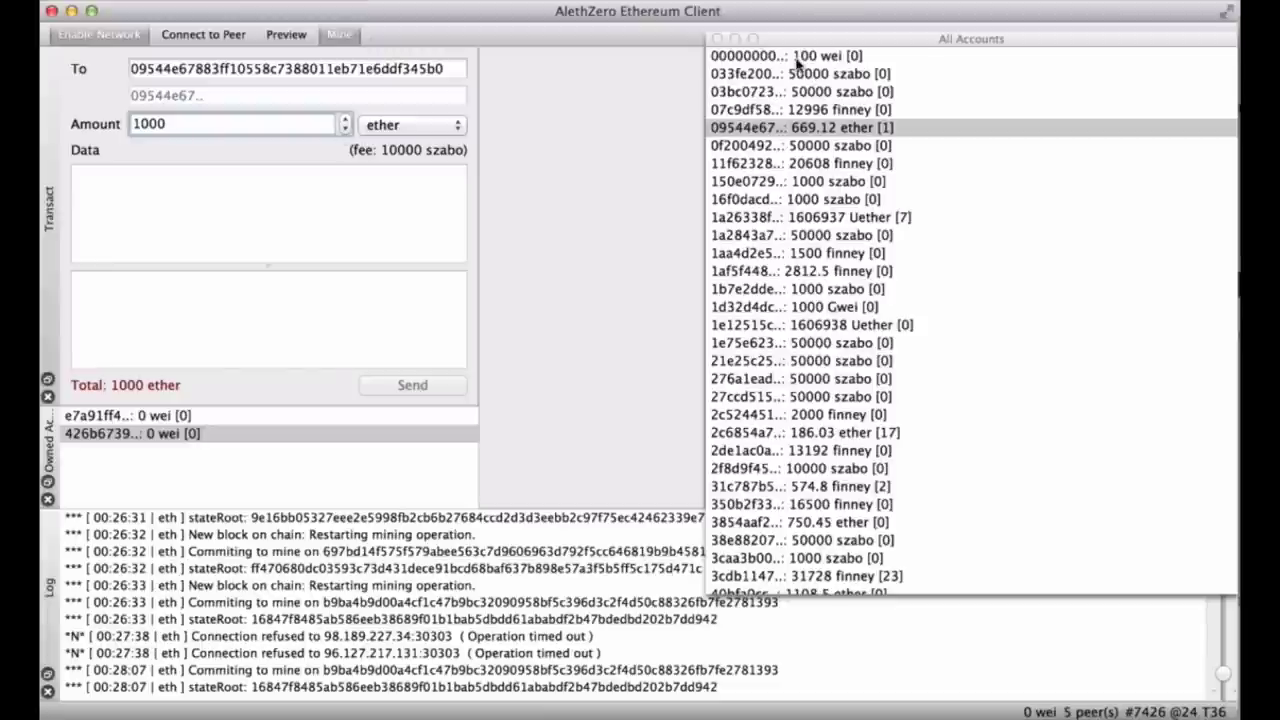
click(718, 39)
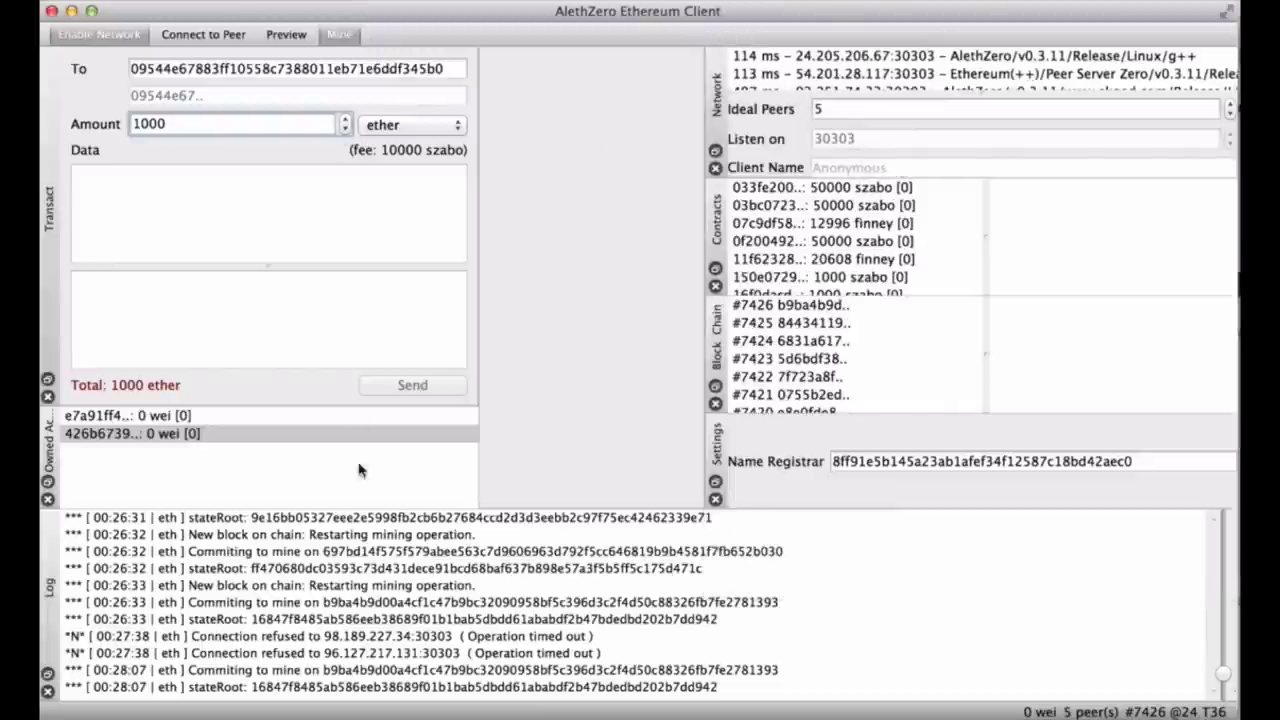
scroll(386, 696, up, 1)
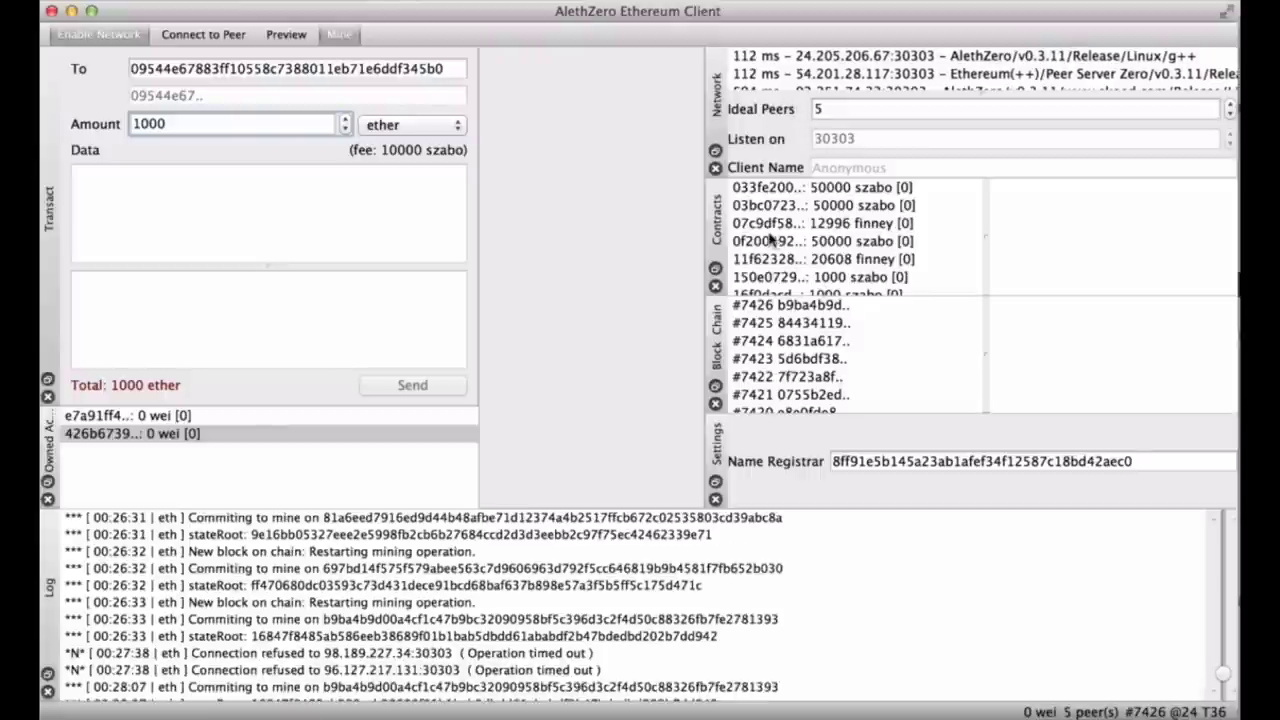
click(210, 0)
Bring the Pending panel back using the toolbar's panel list.
mouse_move(285, 0)
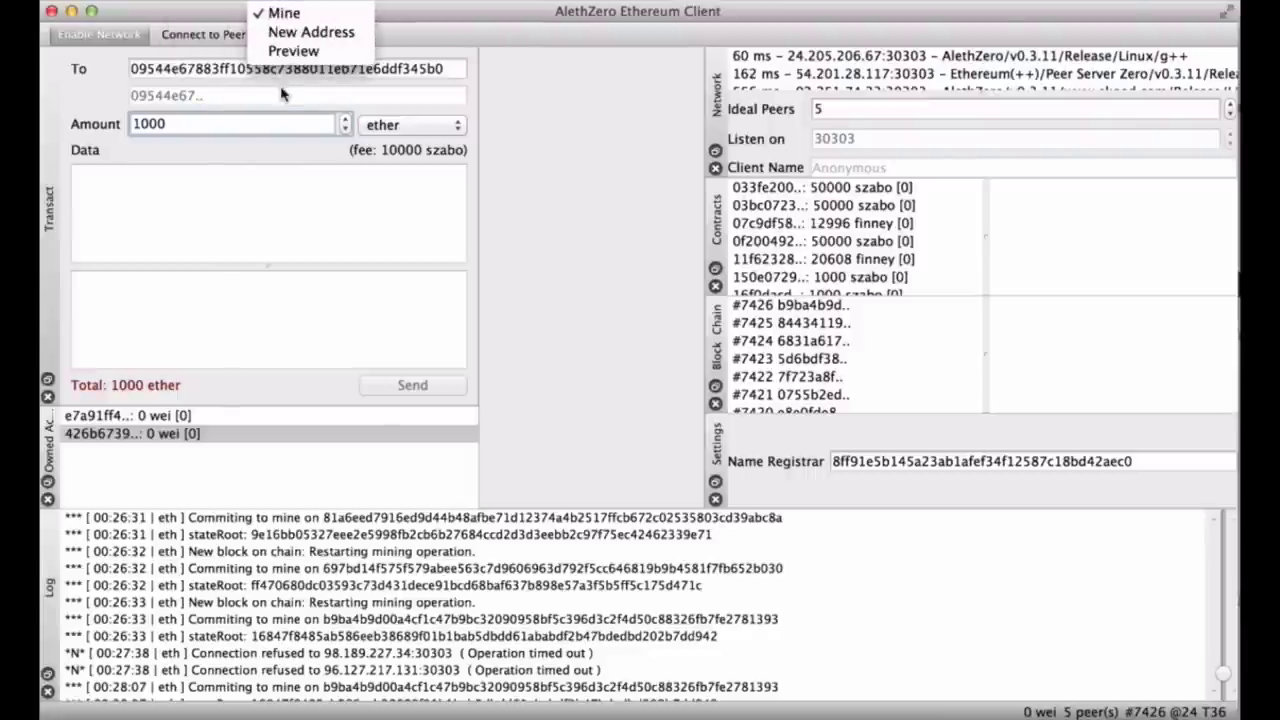
mouse_move(120, 0)
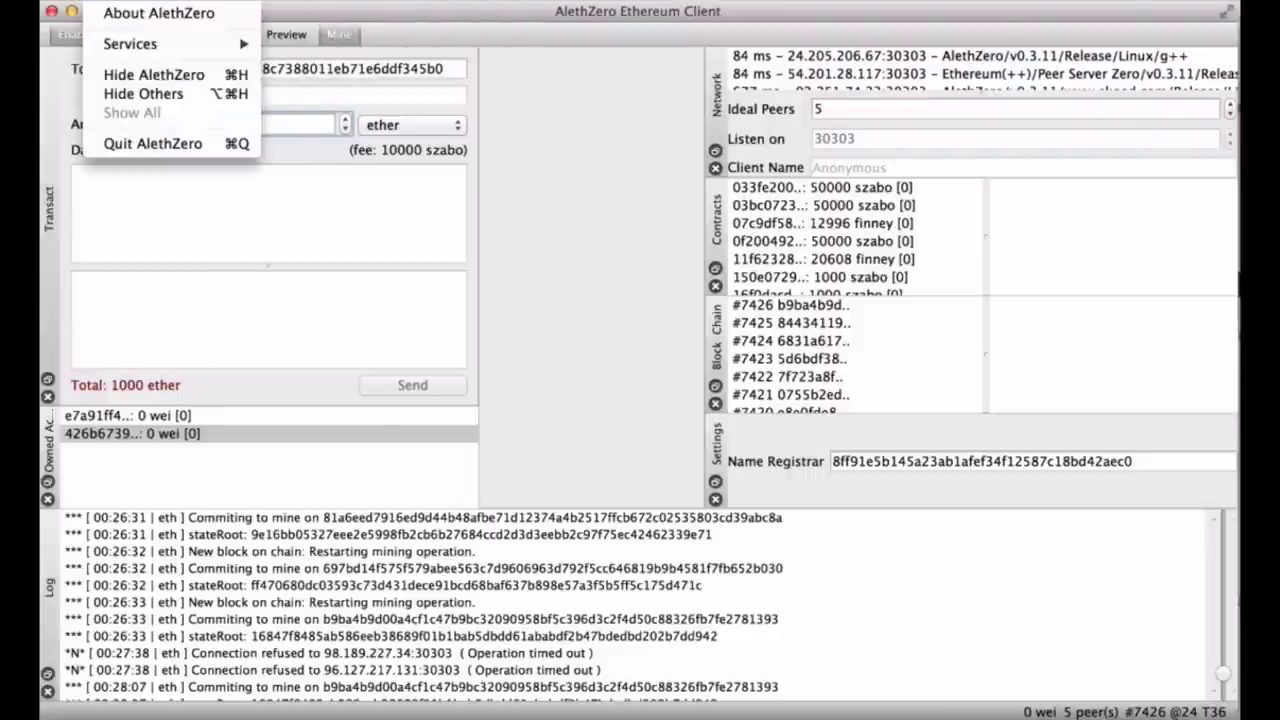
click(620, 226)
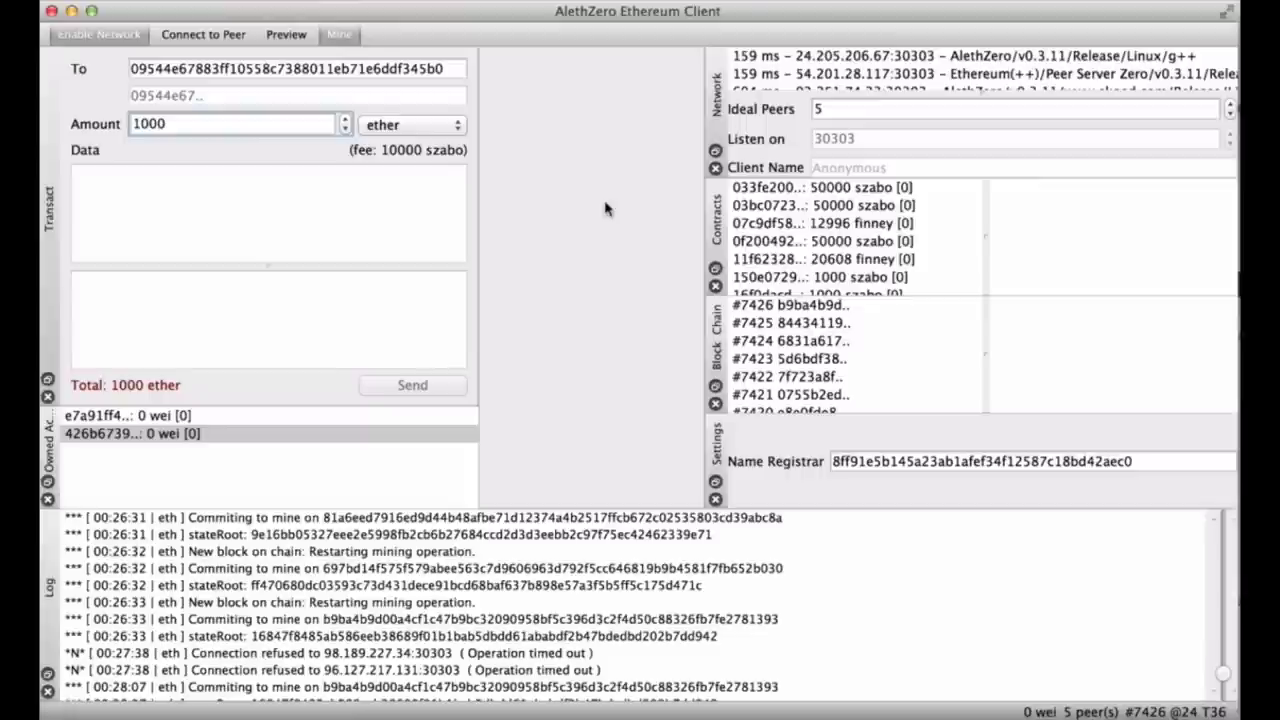
right_click(381, 37)
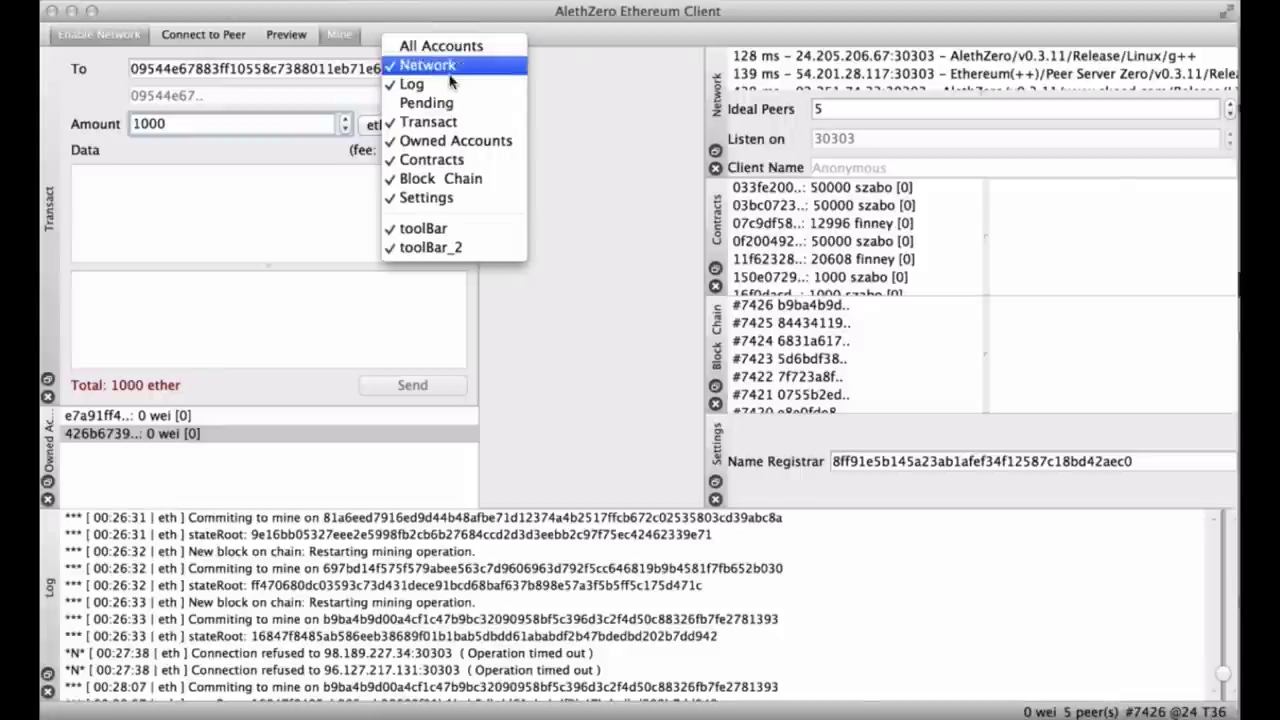
click(460, 102)
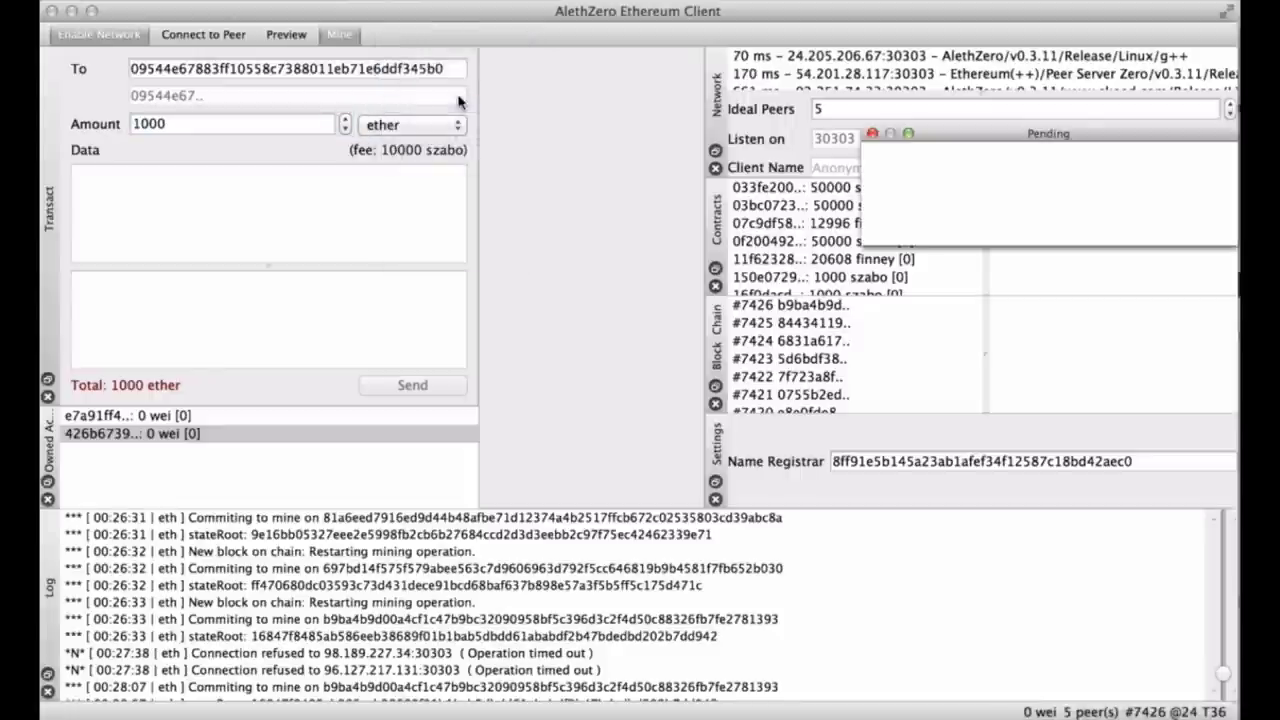
Close the floating Pending window, then float and close the Network panel.
right_click(471, 46)
click(678, 86)
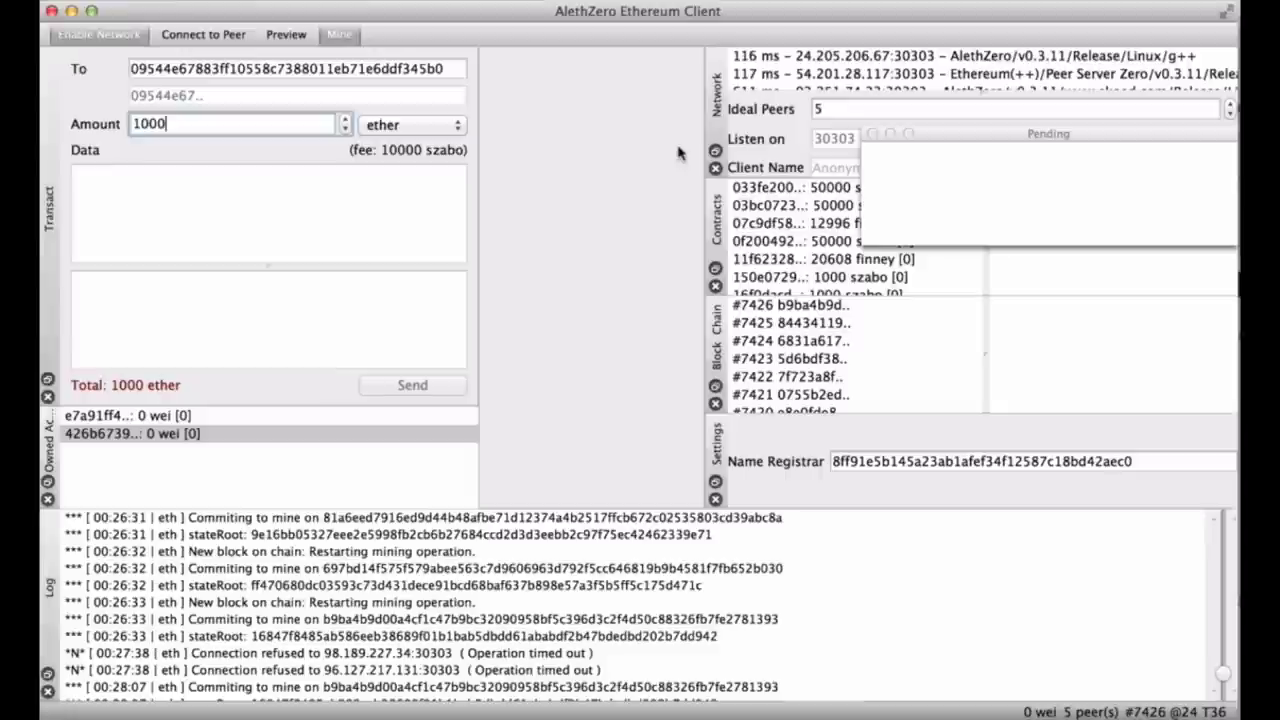
click(871, 134)
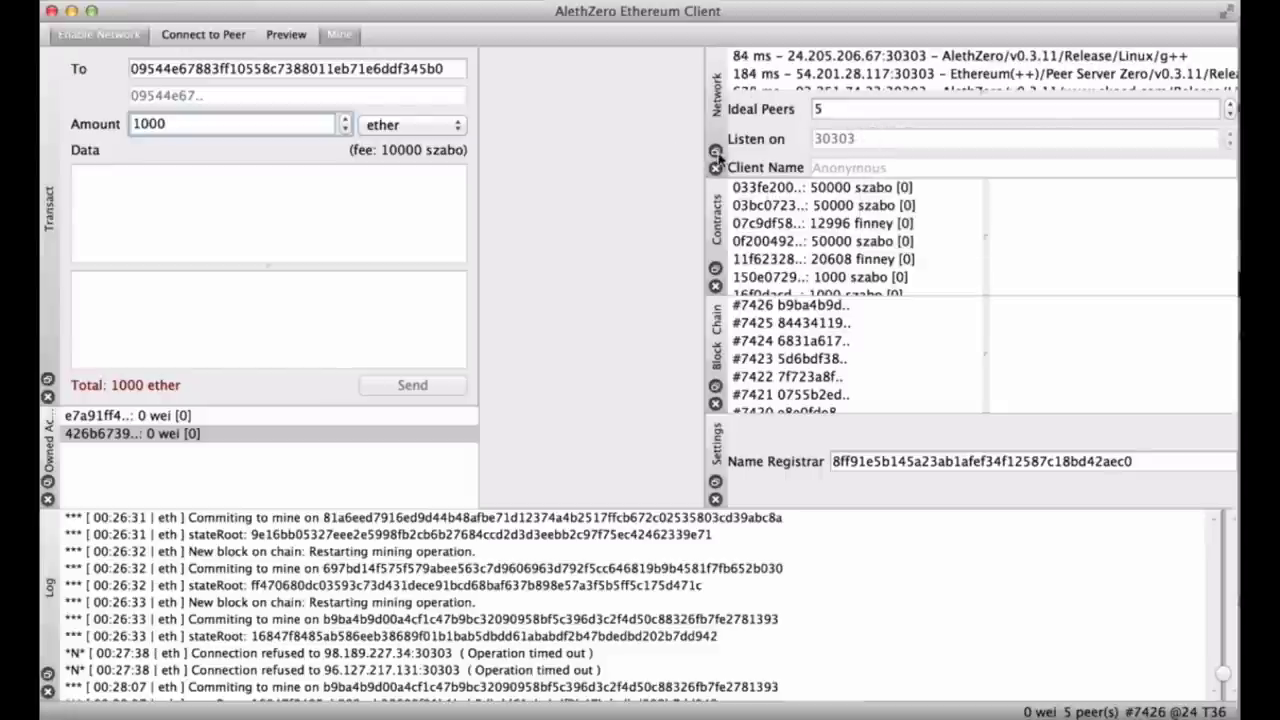
click(716, 151)
click(716, 138)
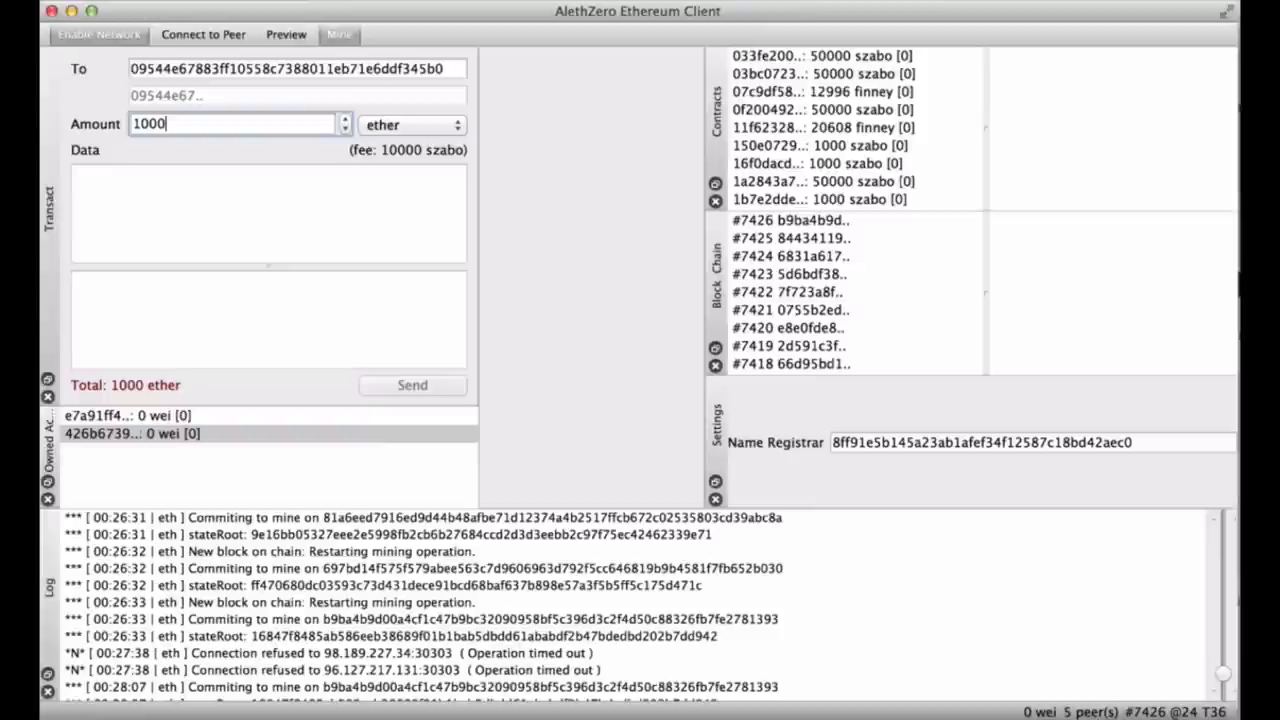
Show All Accounts from the panel list, dock it in the right column, then reopen the Network panel.
right_click(483, 37)
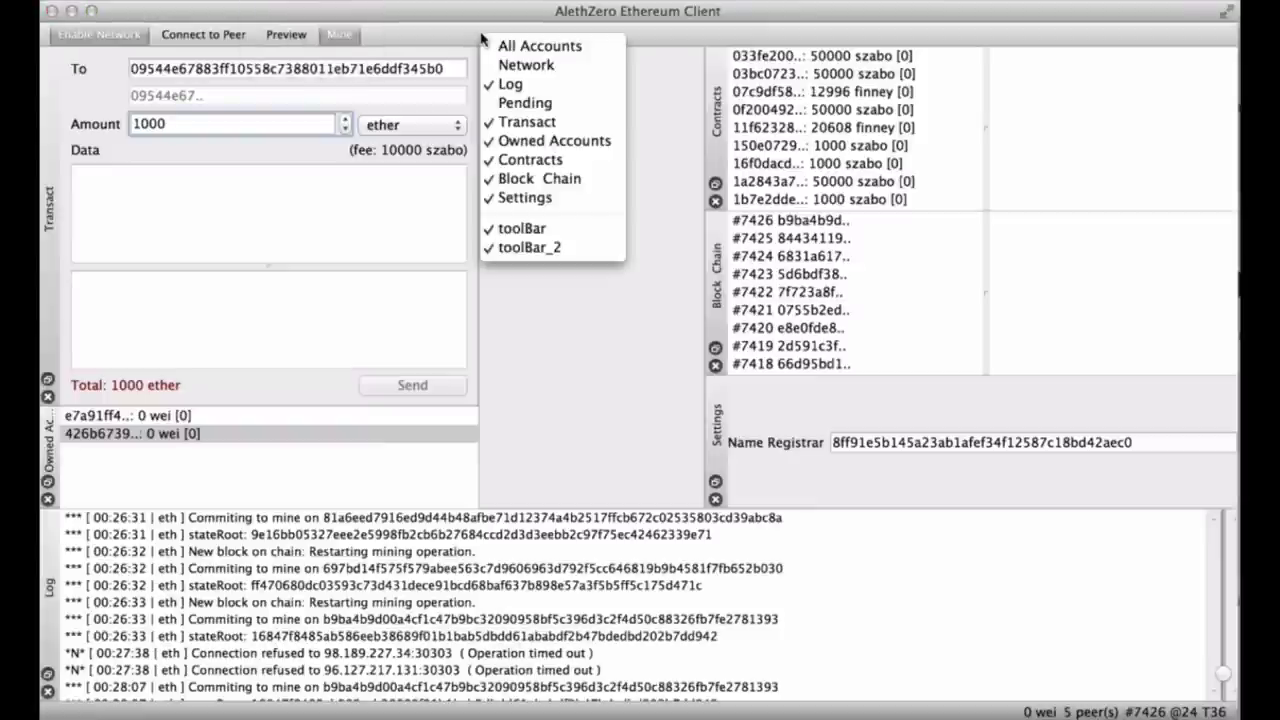
click(506, 50)
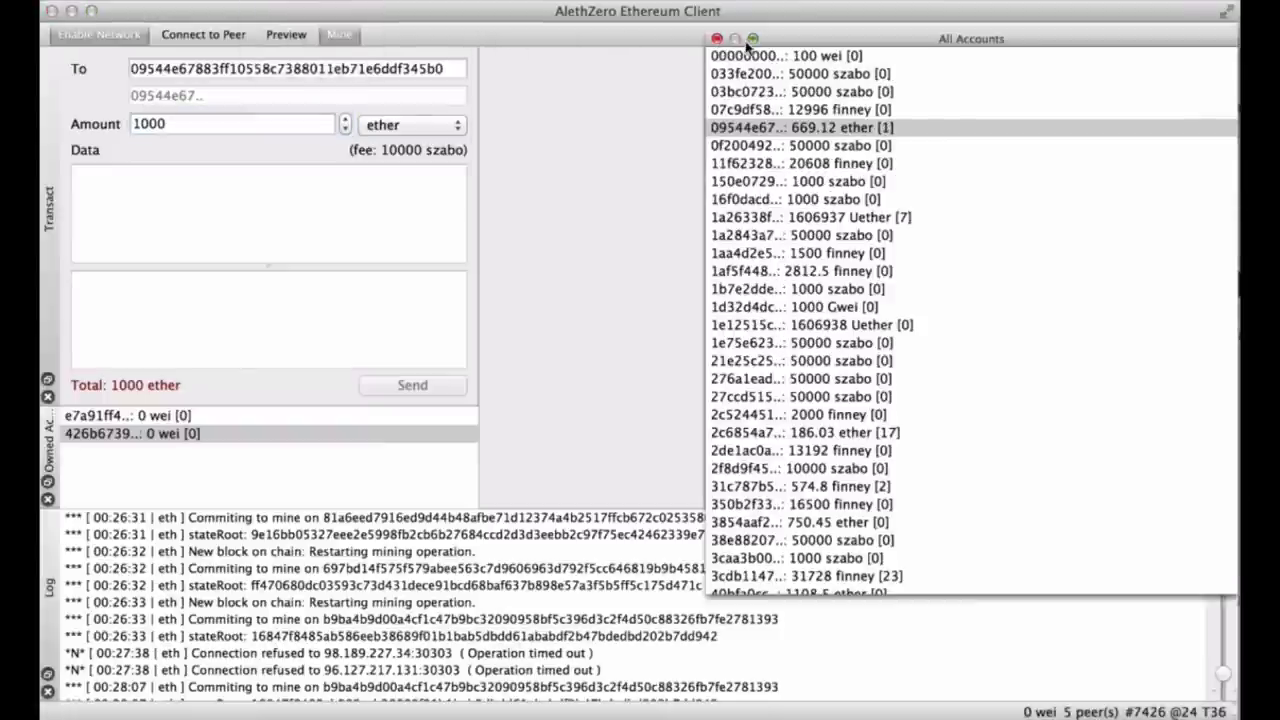
click(749, 38)
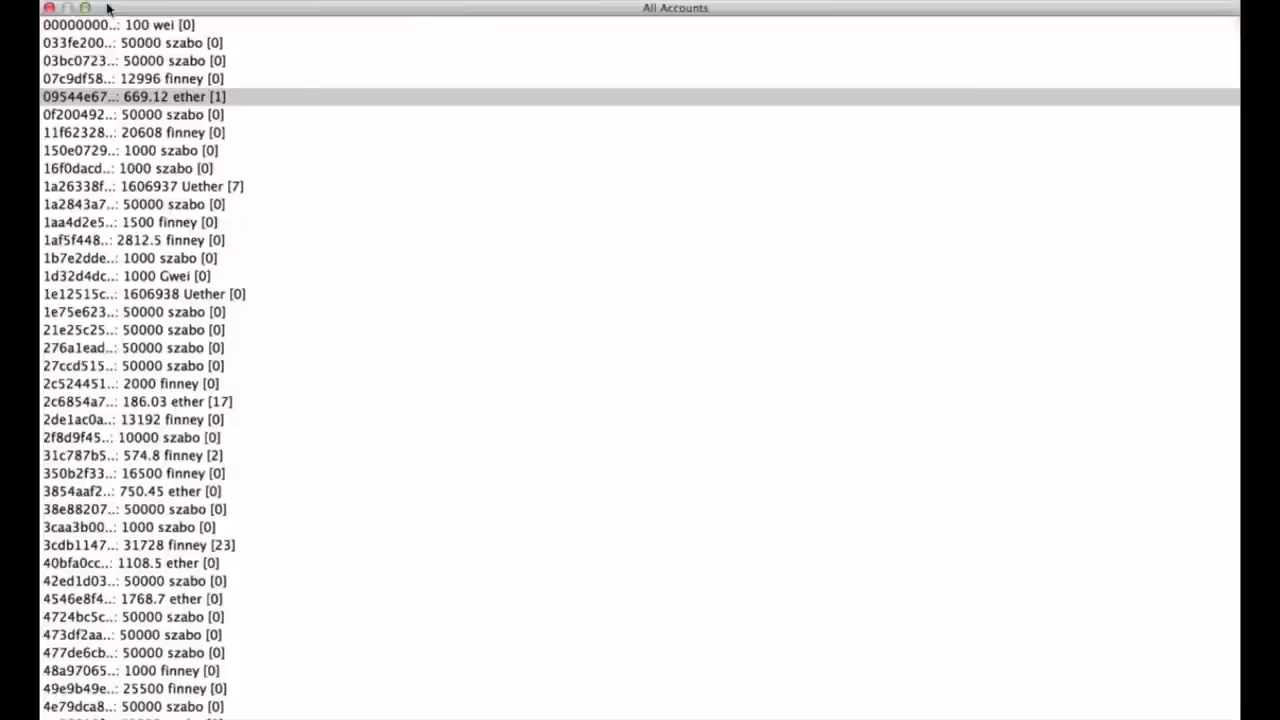
click(86, 9)
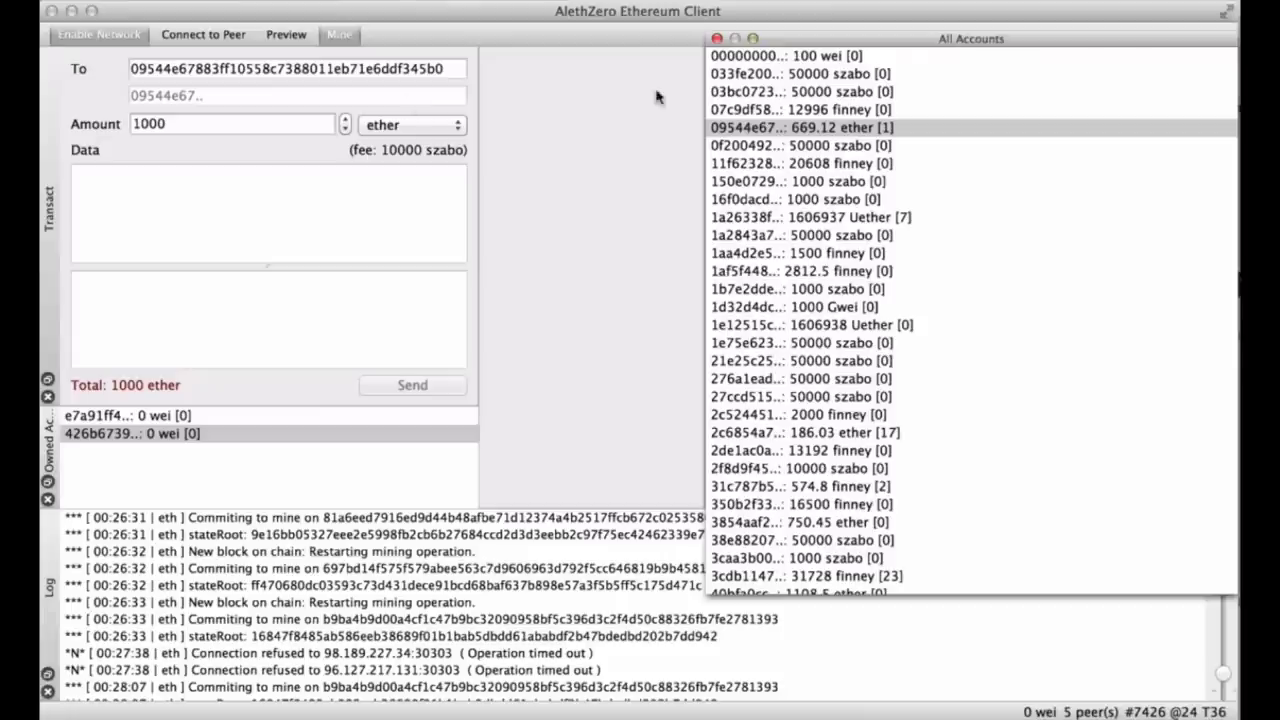
drag(792, 42, 838, 232)
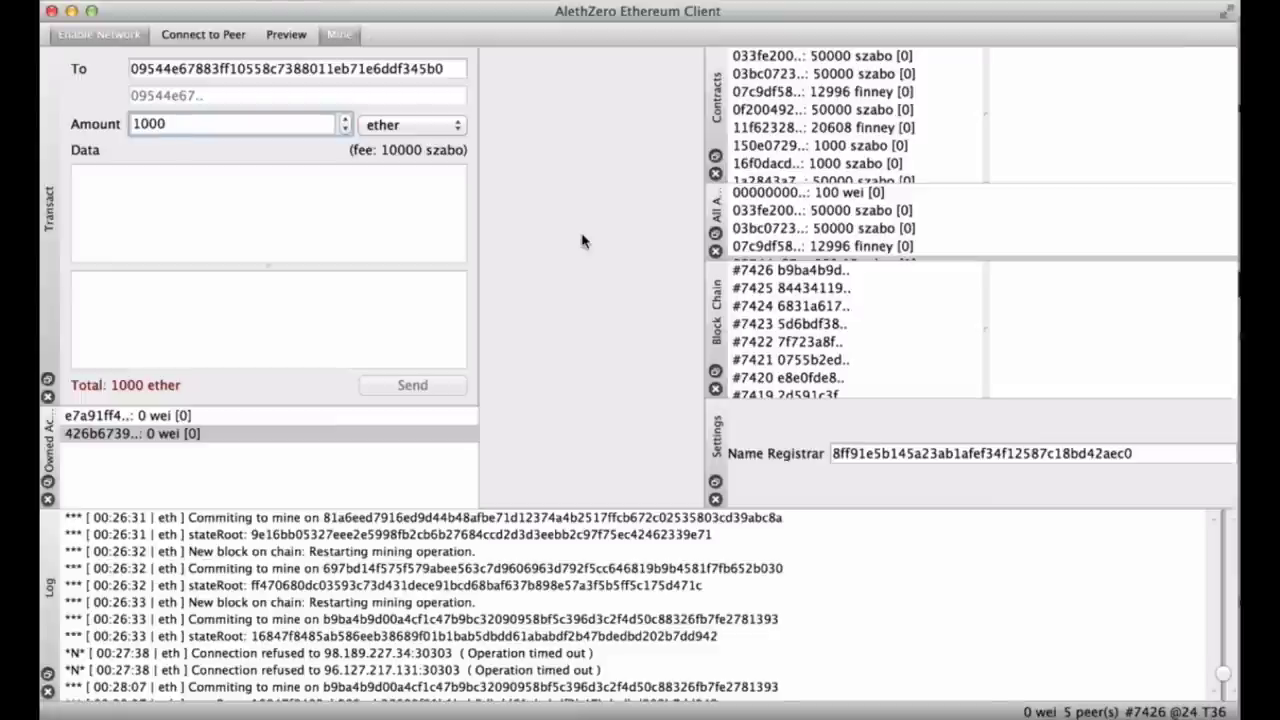
right_click(421, 40)
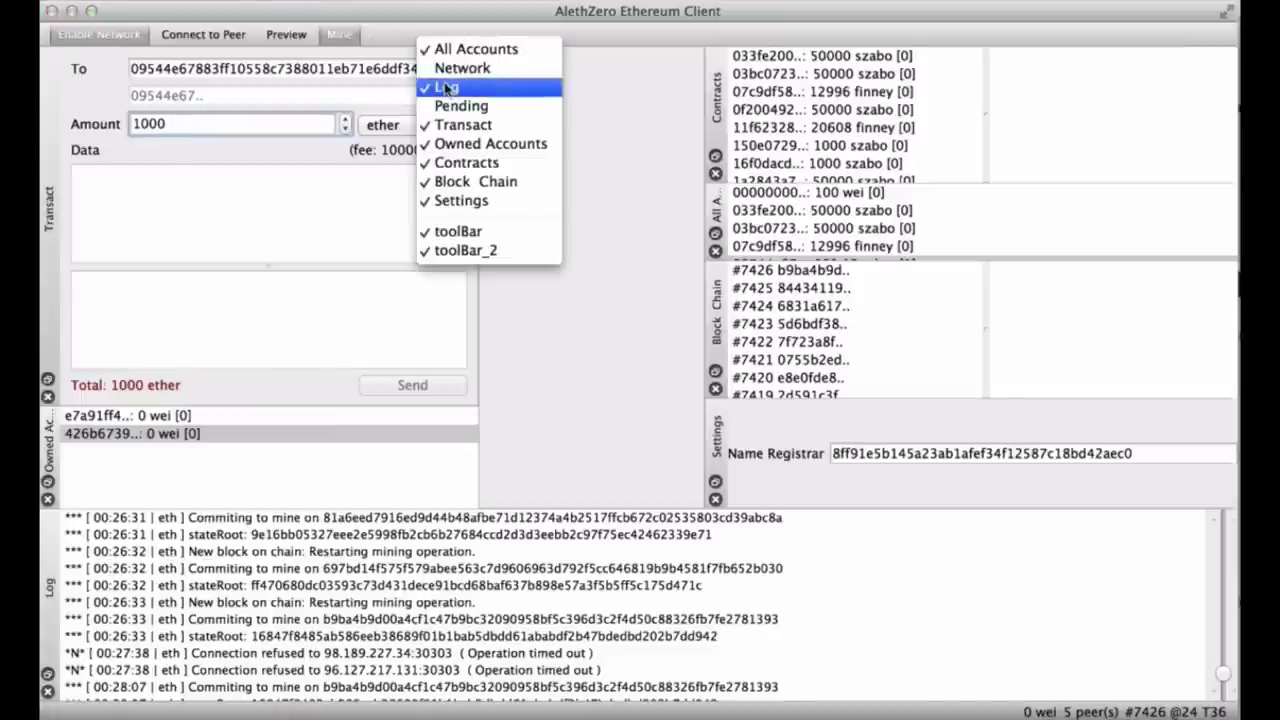
click(462, 67)
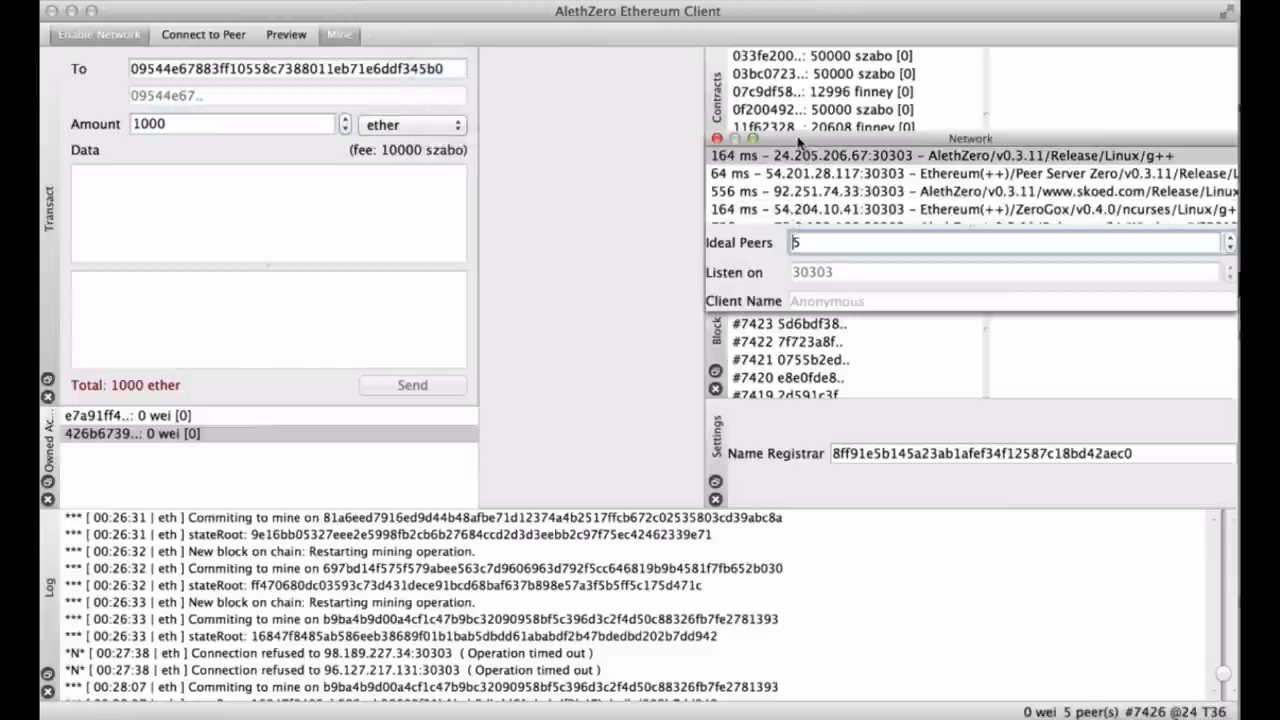
Float and enlarge the Network panel, then dock it in the right column beneath Contracts.
mouse_move(797, 140)
mouse_down()
mouse_move(797, 190)
mouse_move(795, 165)
mouse_up()
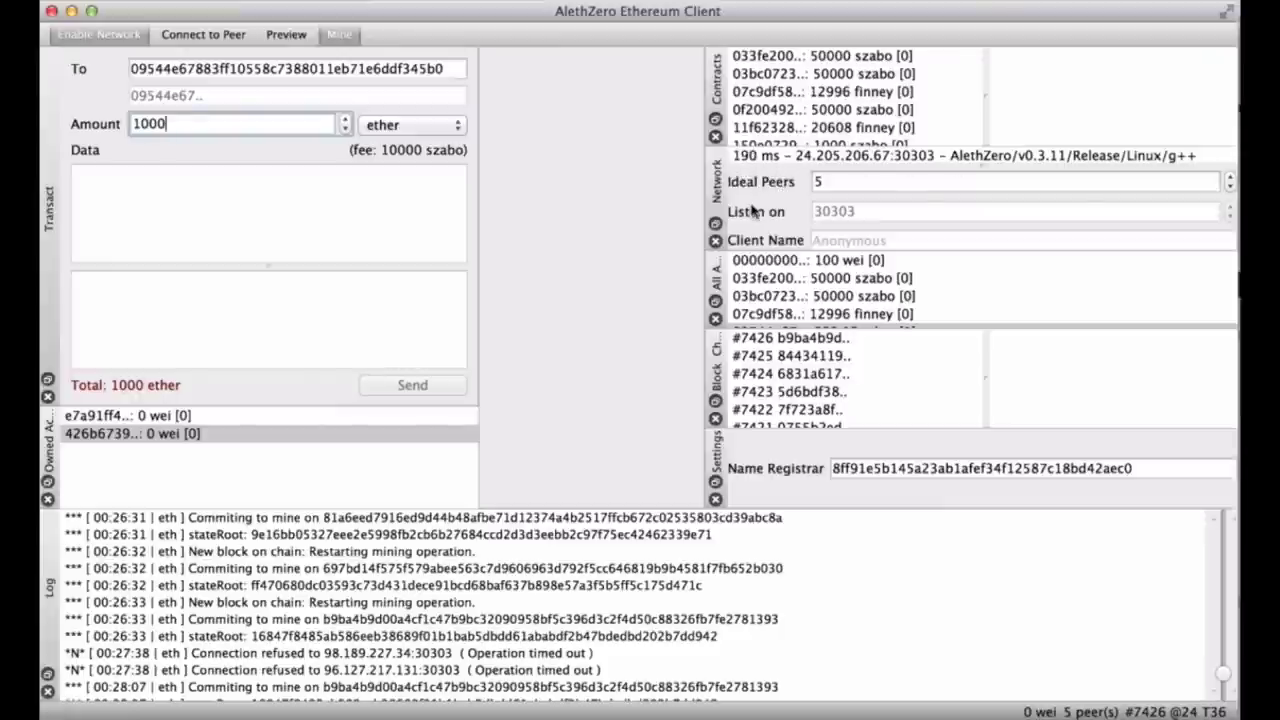
drag(719, 205, 514, 194)
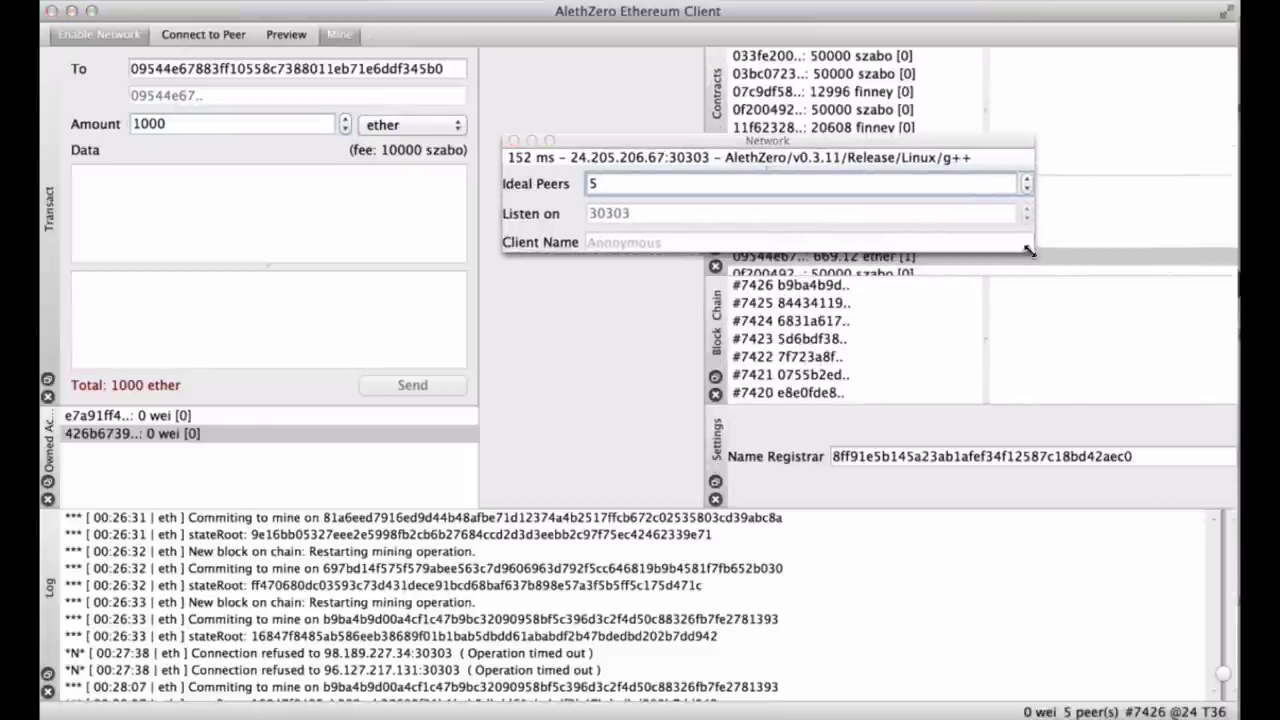
drag(1030, 251, 1163, 513)
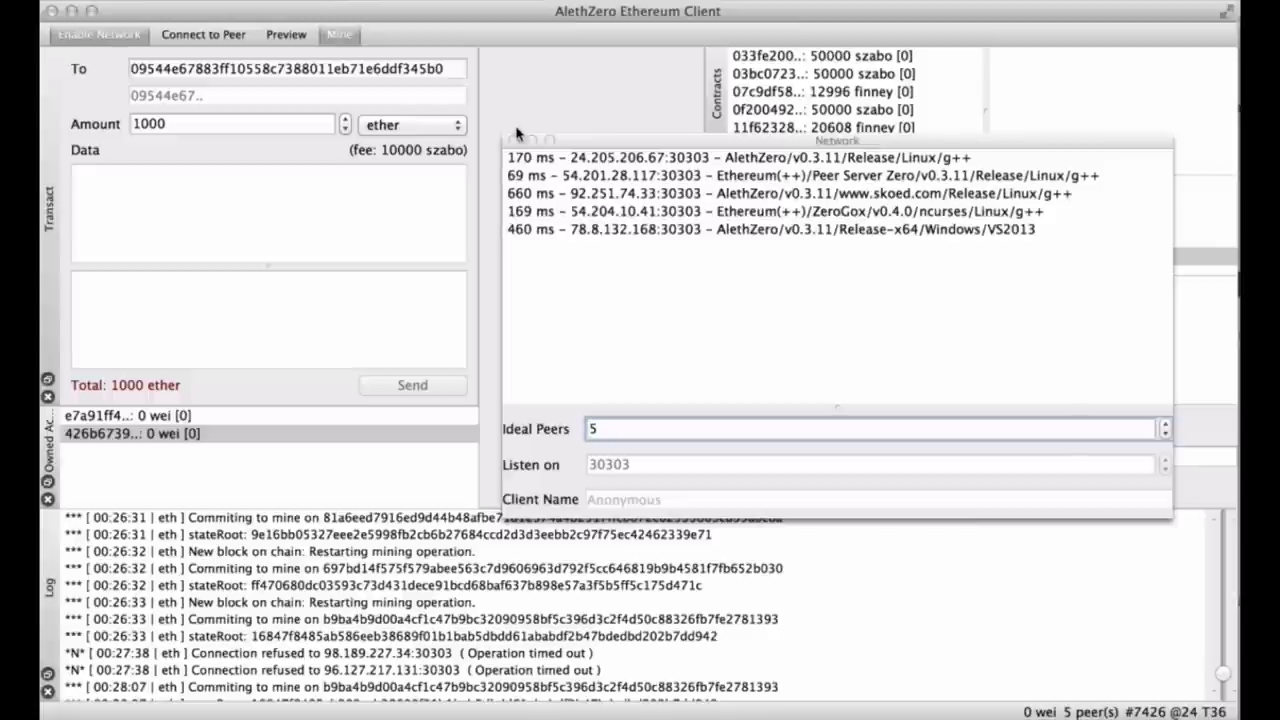
drag(540, 145, 812, 236)
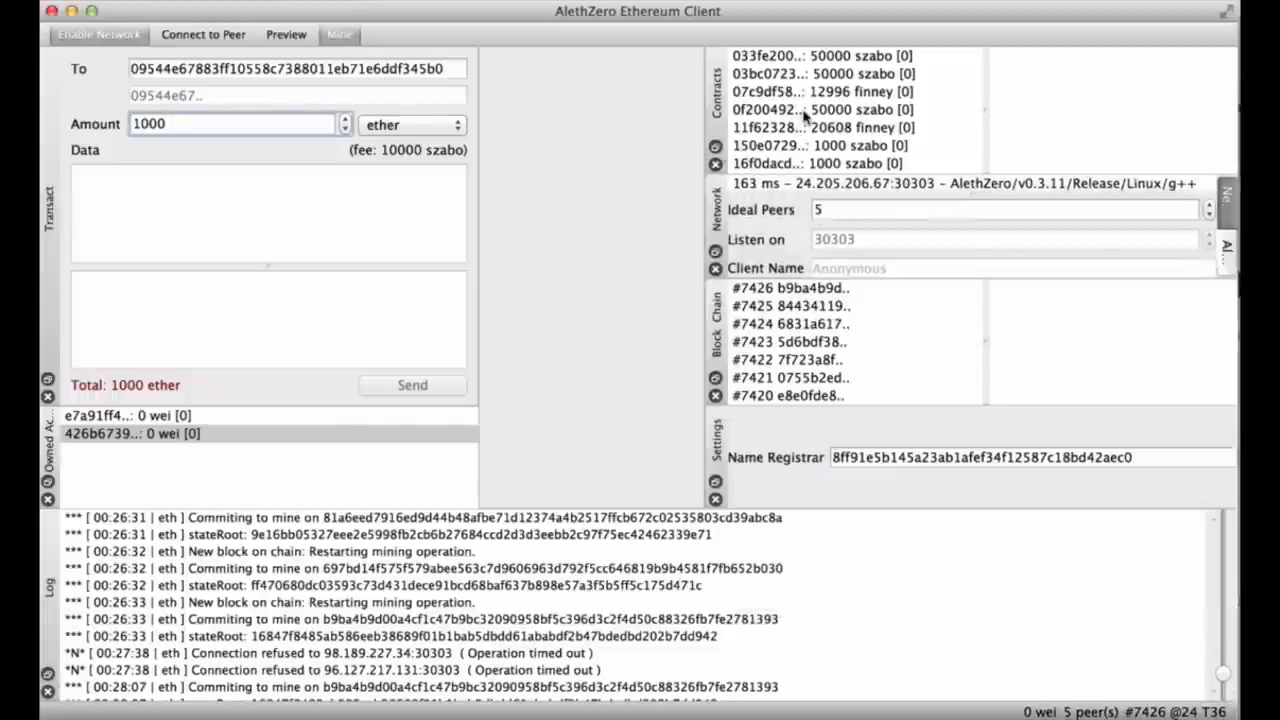
Float the Contracts list into its own window and view the 12996 finney contract's code.
scroll(806, 117, down, 1)
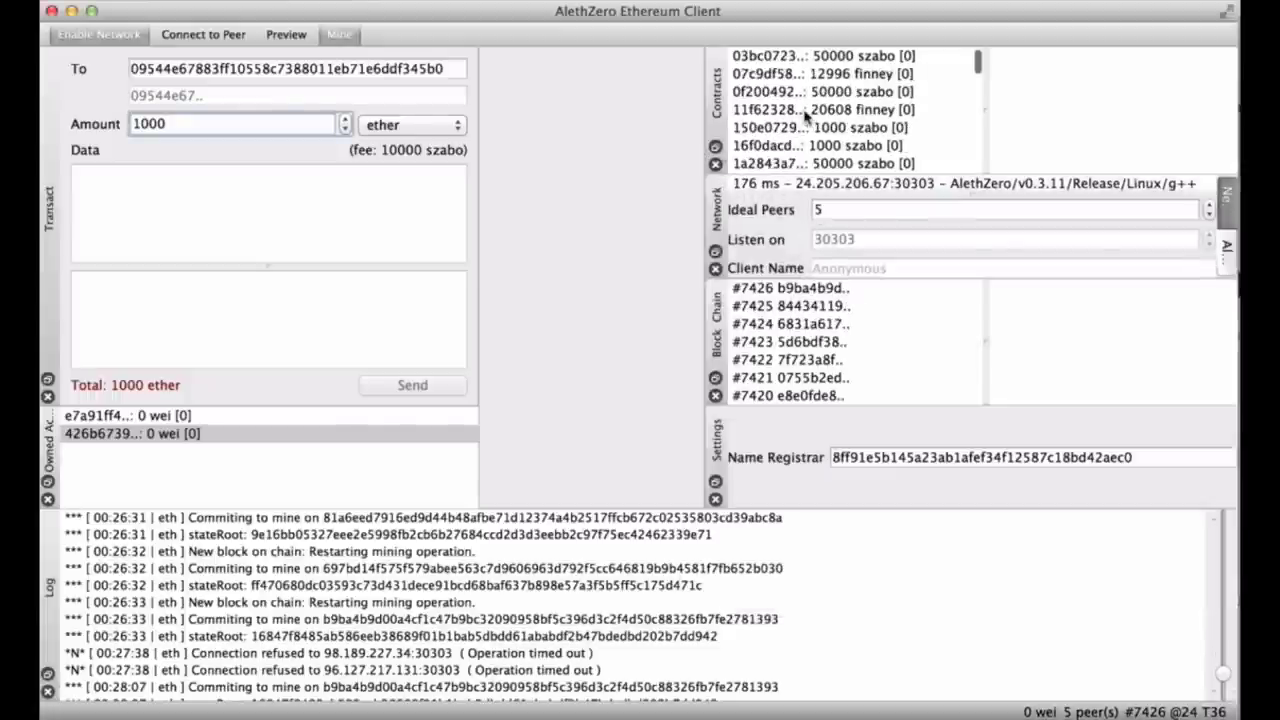
click(818, 55)
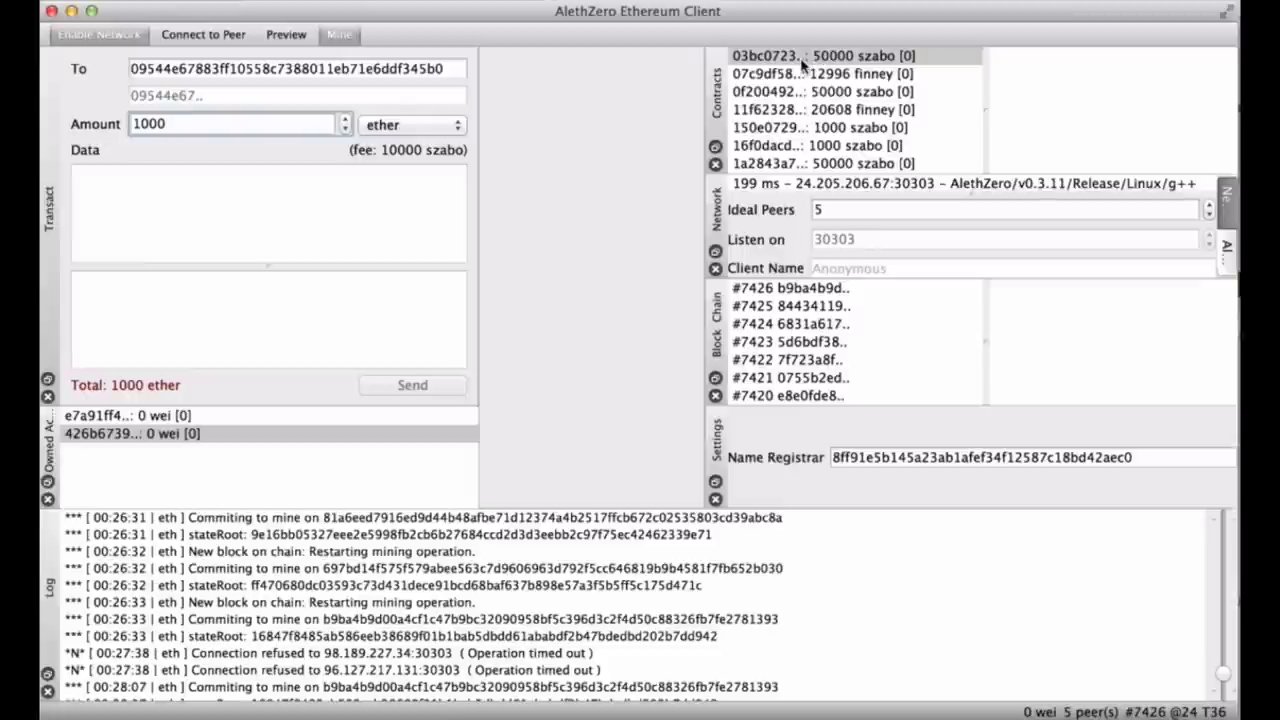
double_click(720, 150)
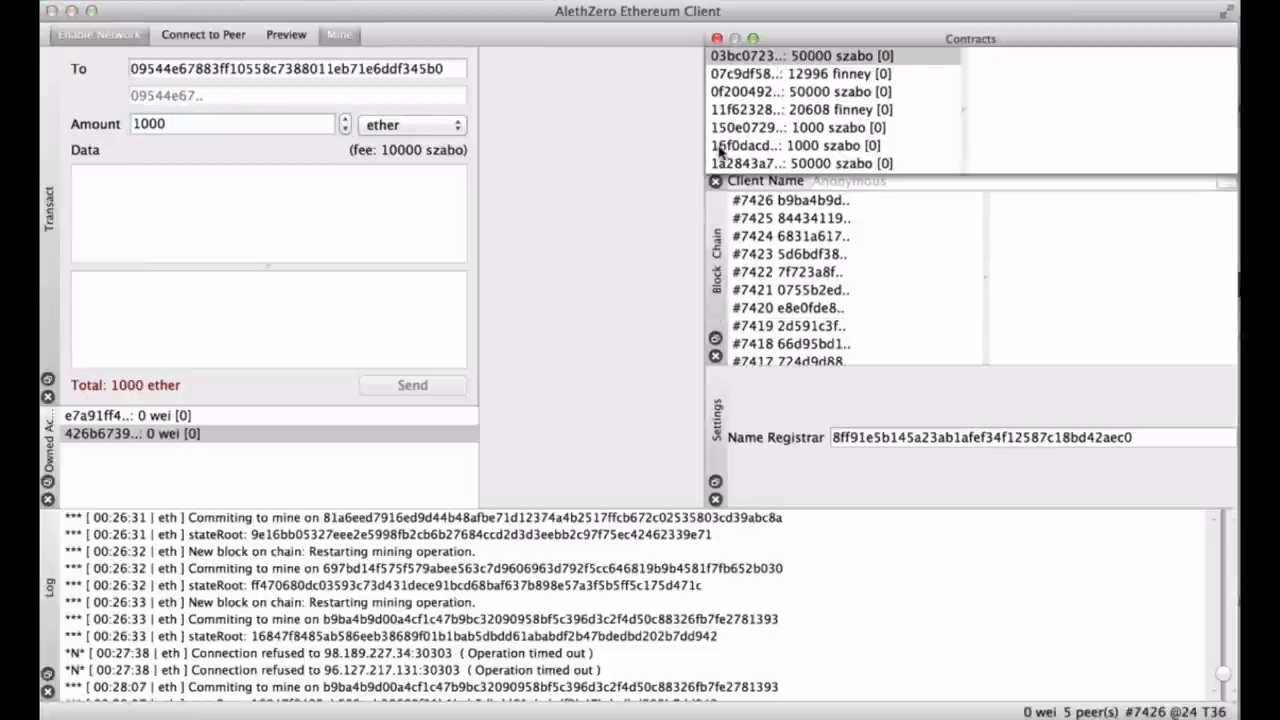
click(862, 72)
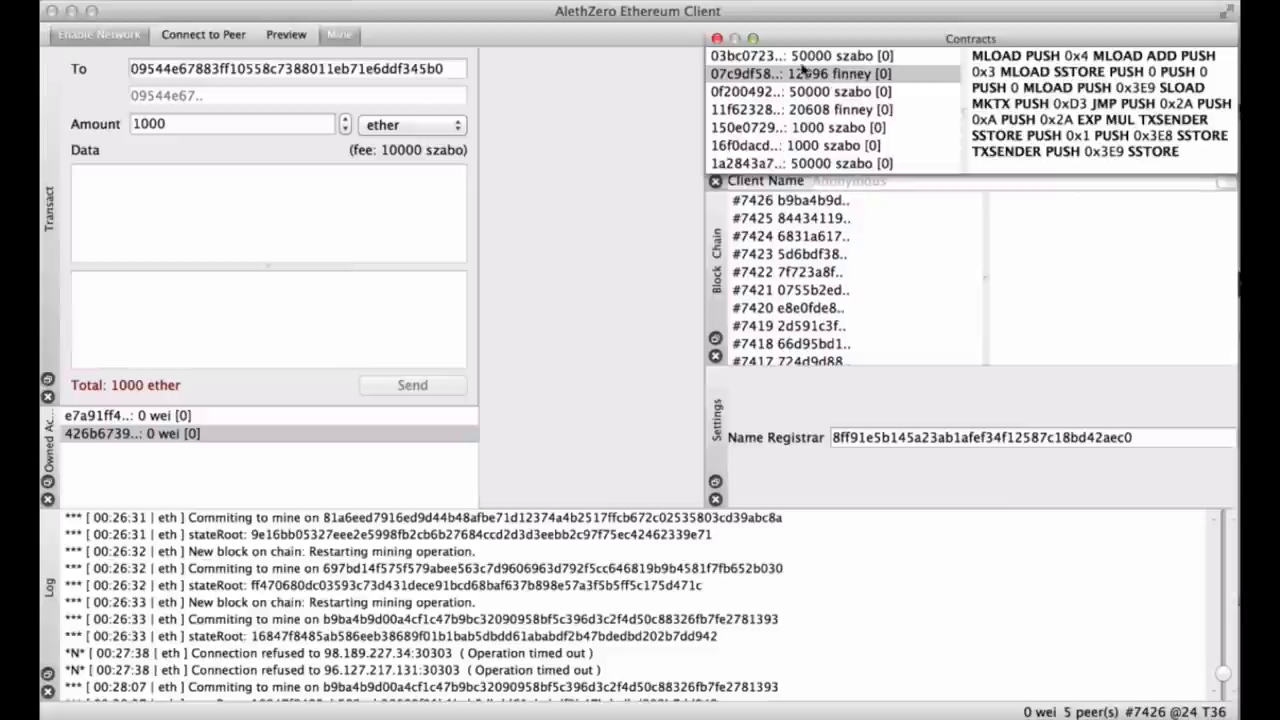
Stretch the Contracts window to full height and view the 574.8 finney and 14925 ether contracts' code.
drag(829, 175, 836, 672)
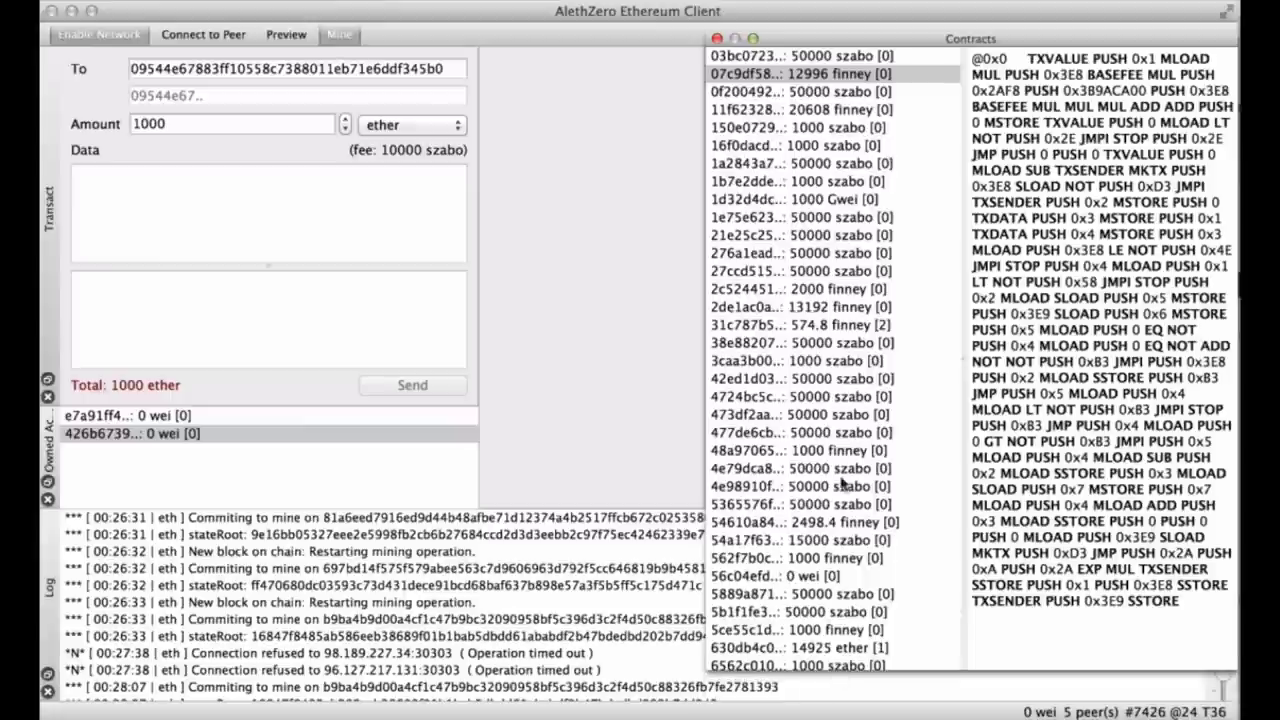
scroll(860, 183, down, 1)
scroll(860, 181, up, 2)
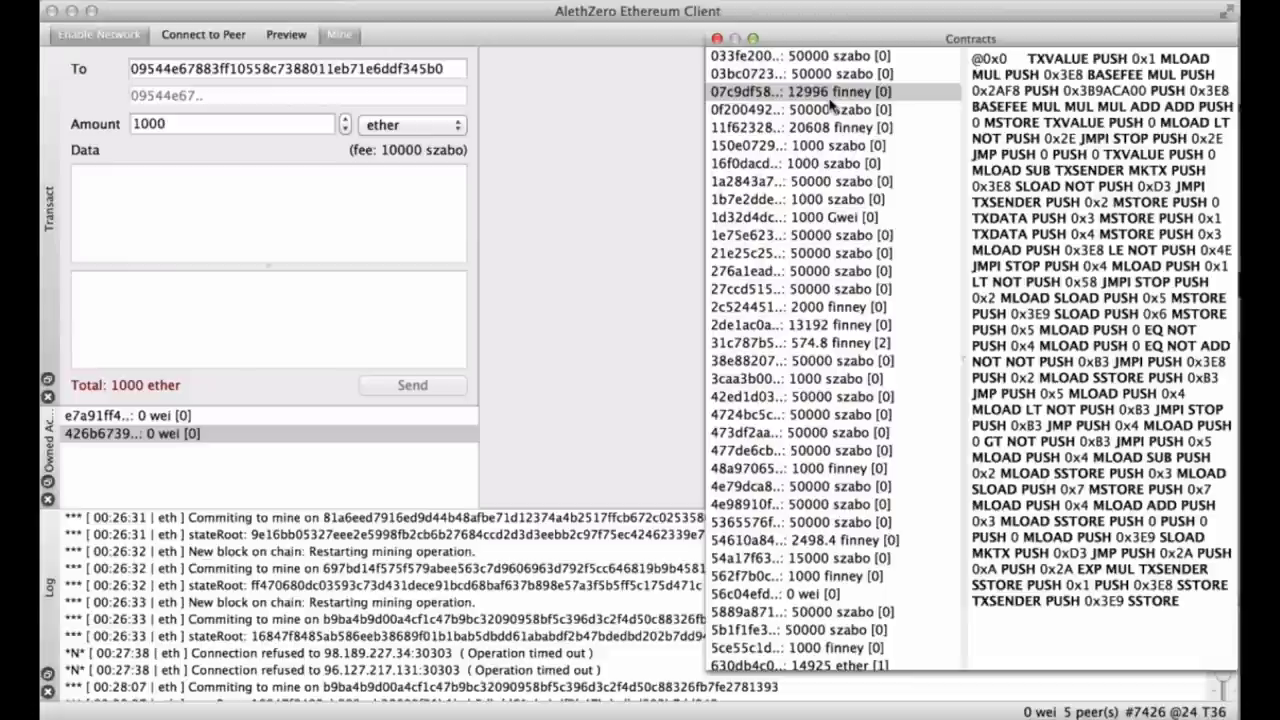
click(869, 342)
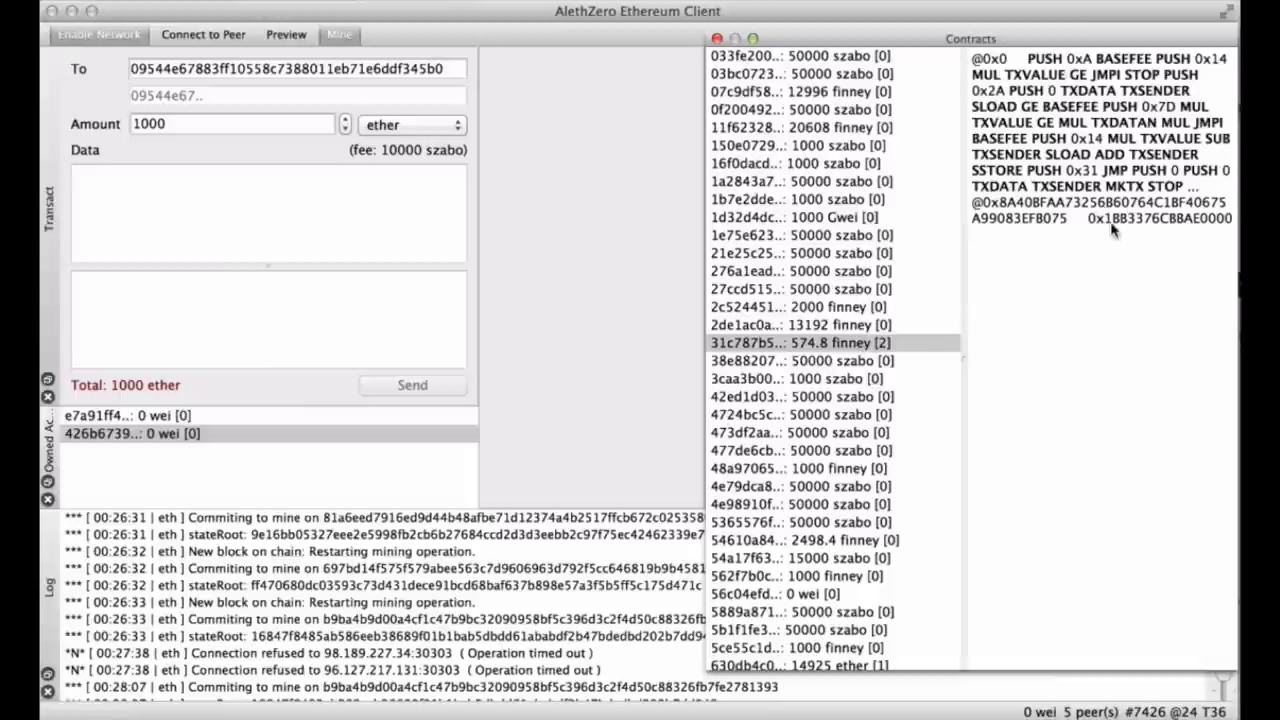
scroll(830, 522, down, 4)
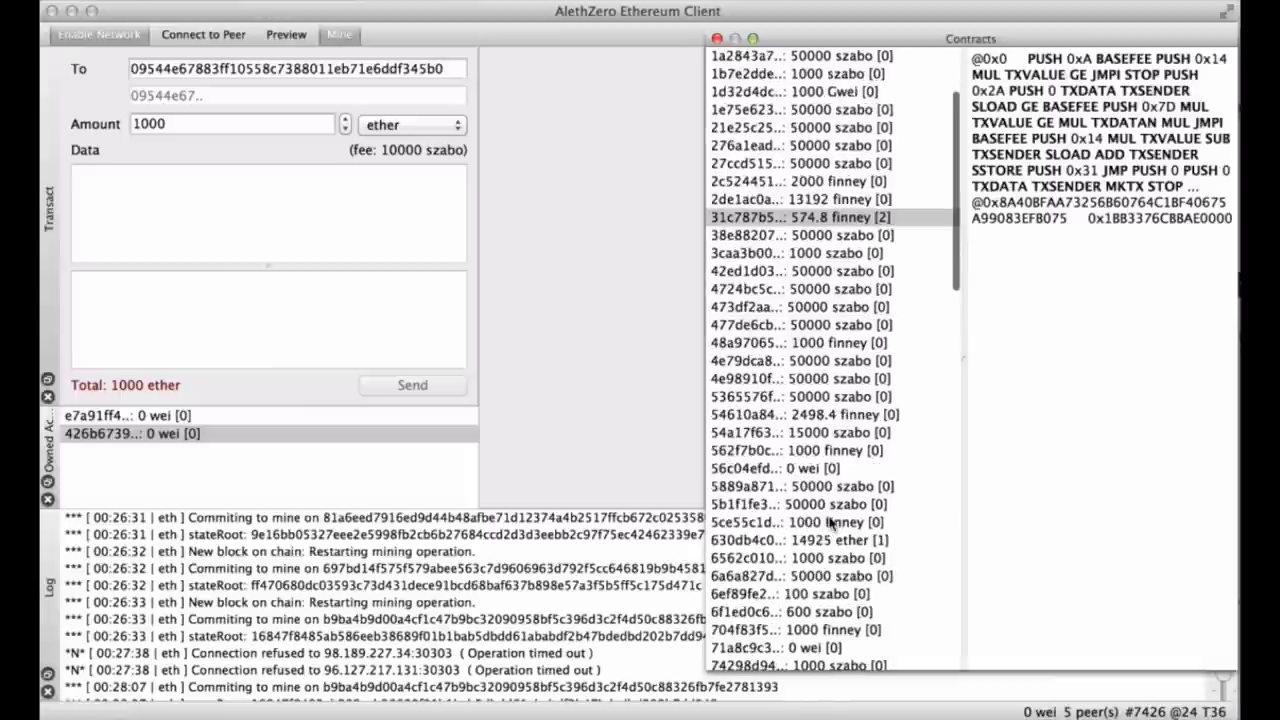
scroll(830, 522, down, 3)
click(868, 382)
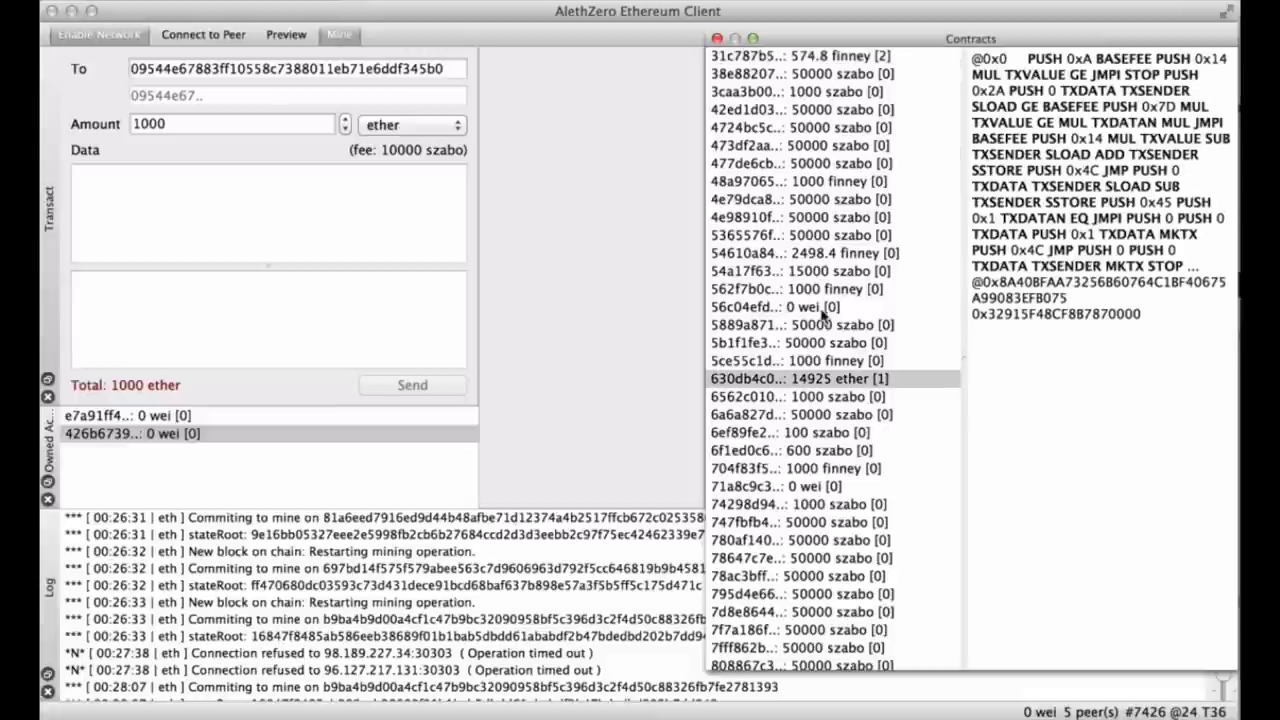
scroll(822, 314, up, 5)
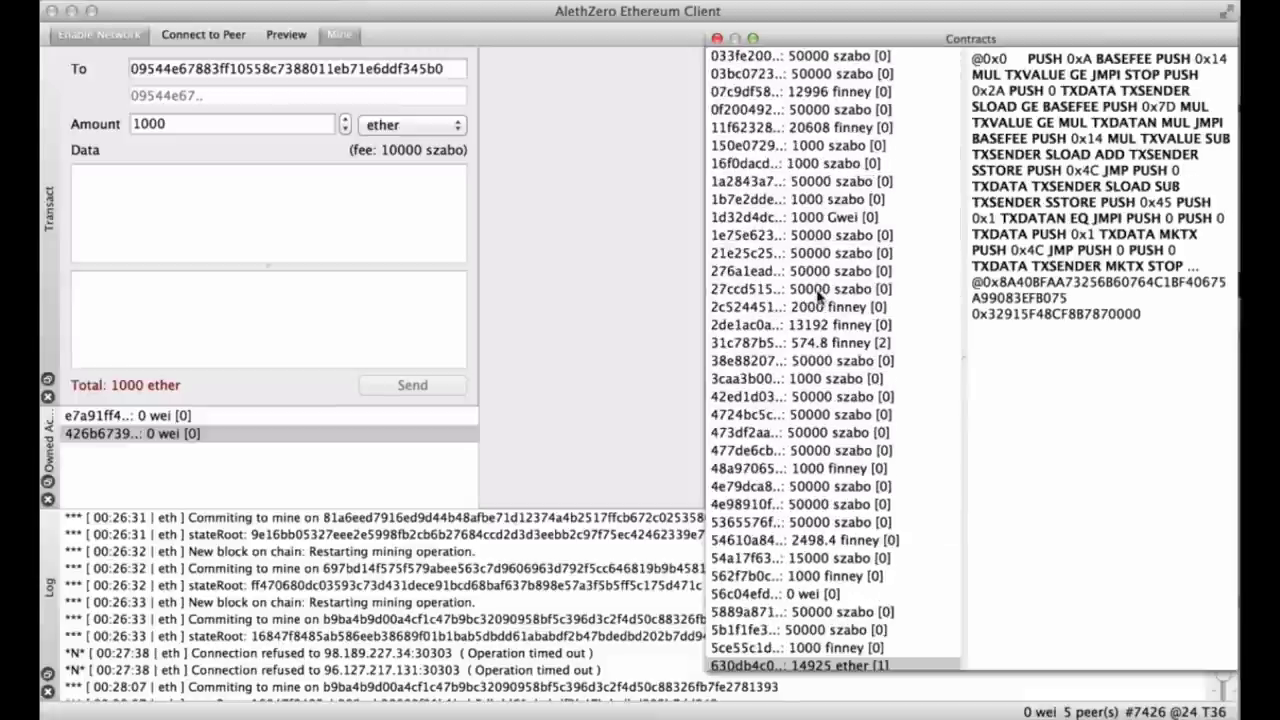
click(835, 57)
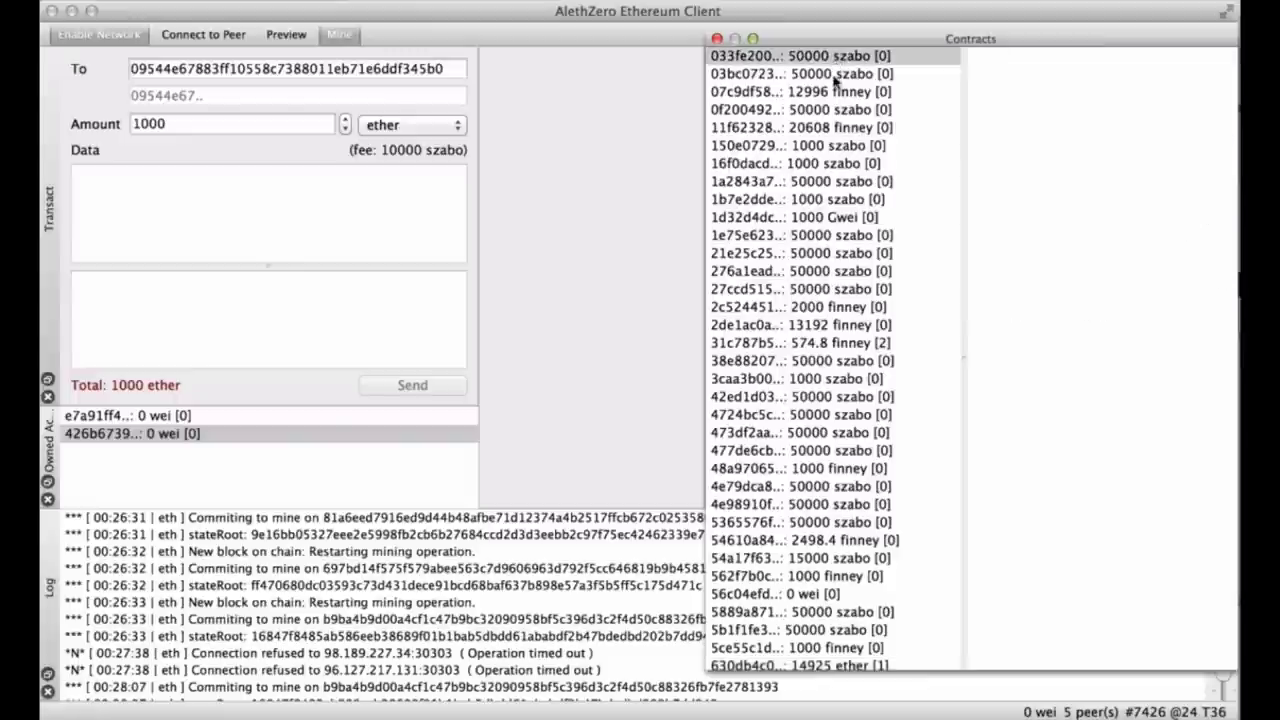
While mining continues, inspect the 50000 szabo contract, then the 574.8 finney contract's code again.
click(840, 109)
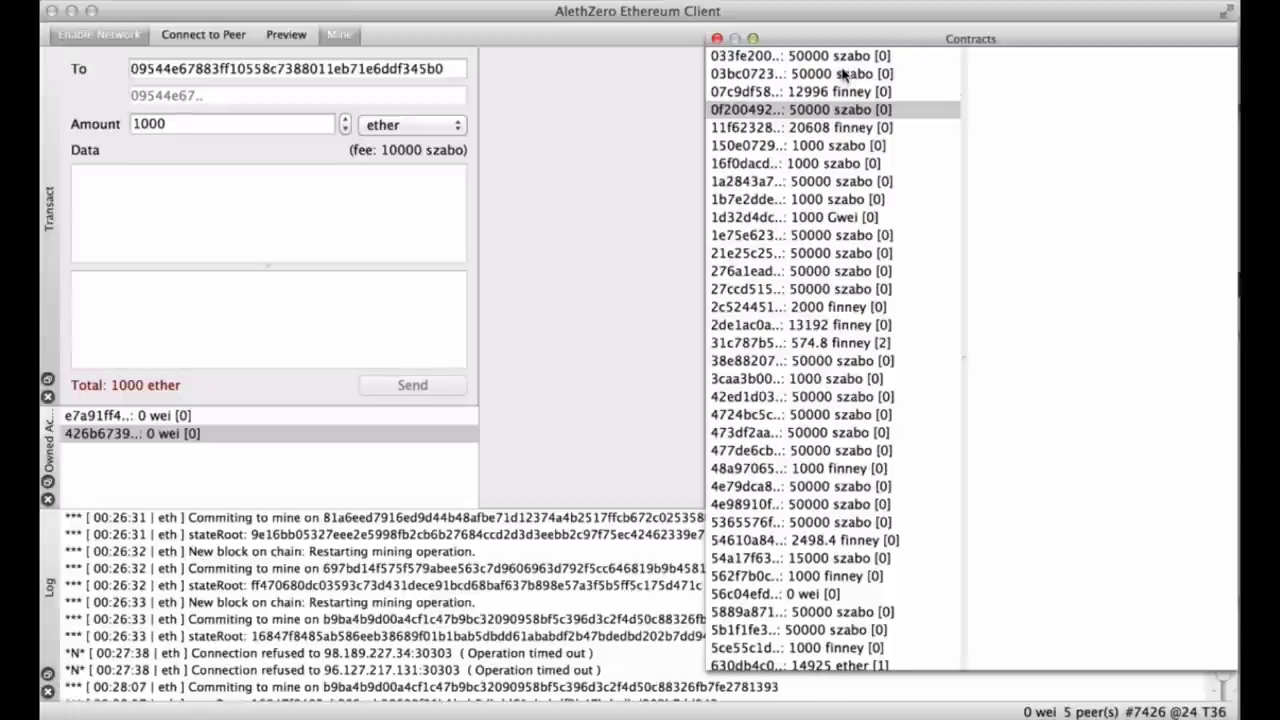
scroll(843, 75, down, 3)
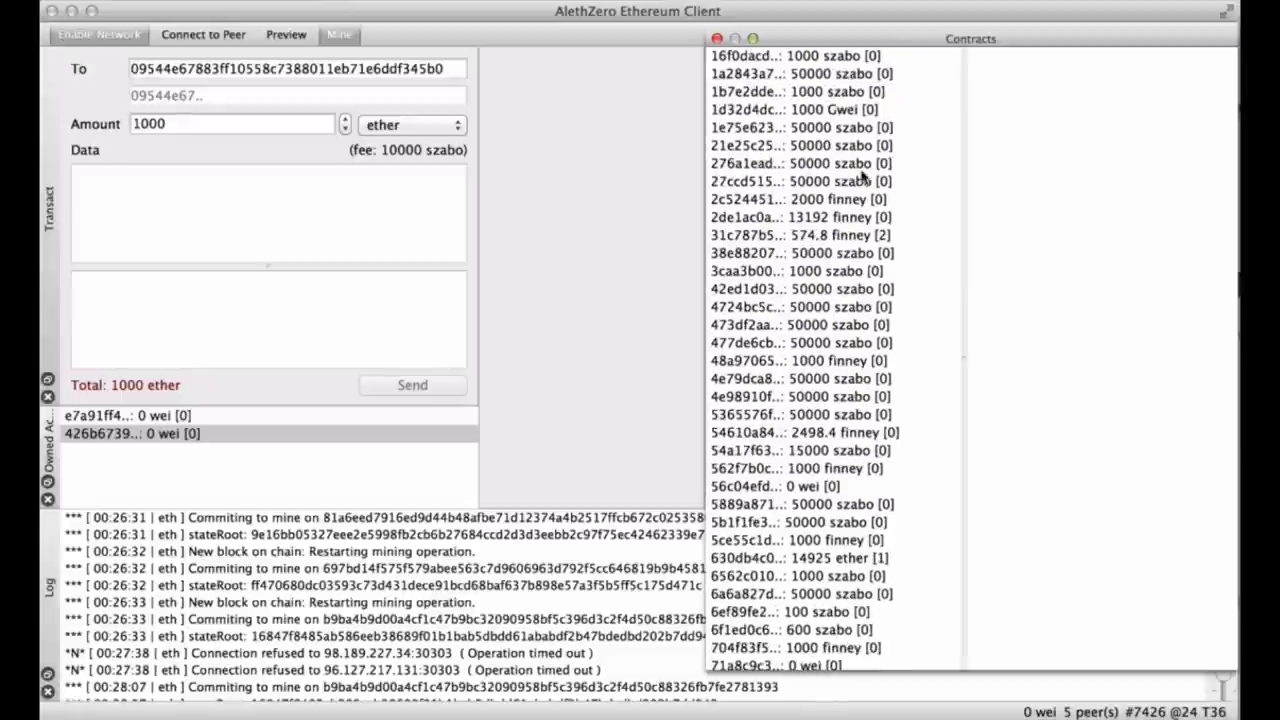
click(863, 236)
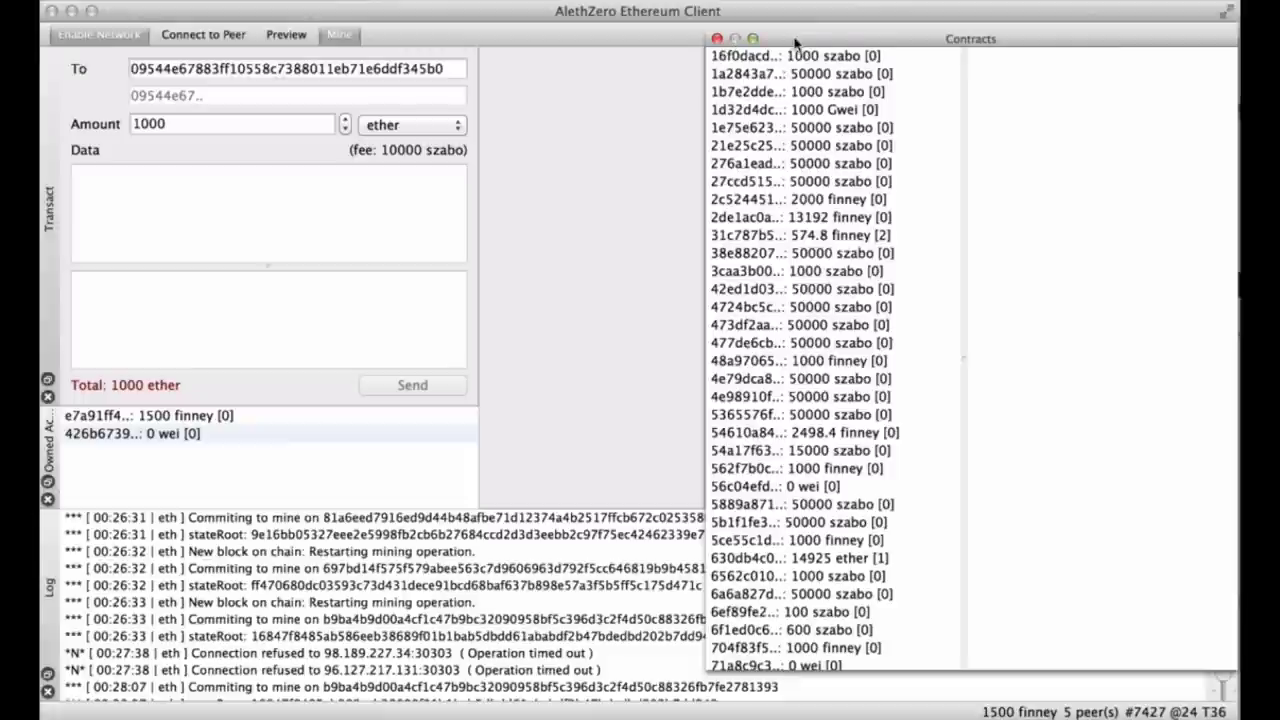
Move the Contracts window aside and switch the shared right dock to the Block Chain list.
drag(795, 42, 851, 263)
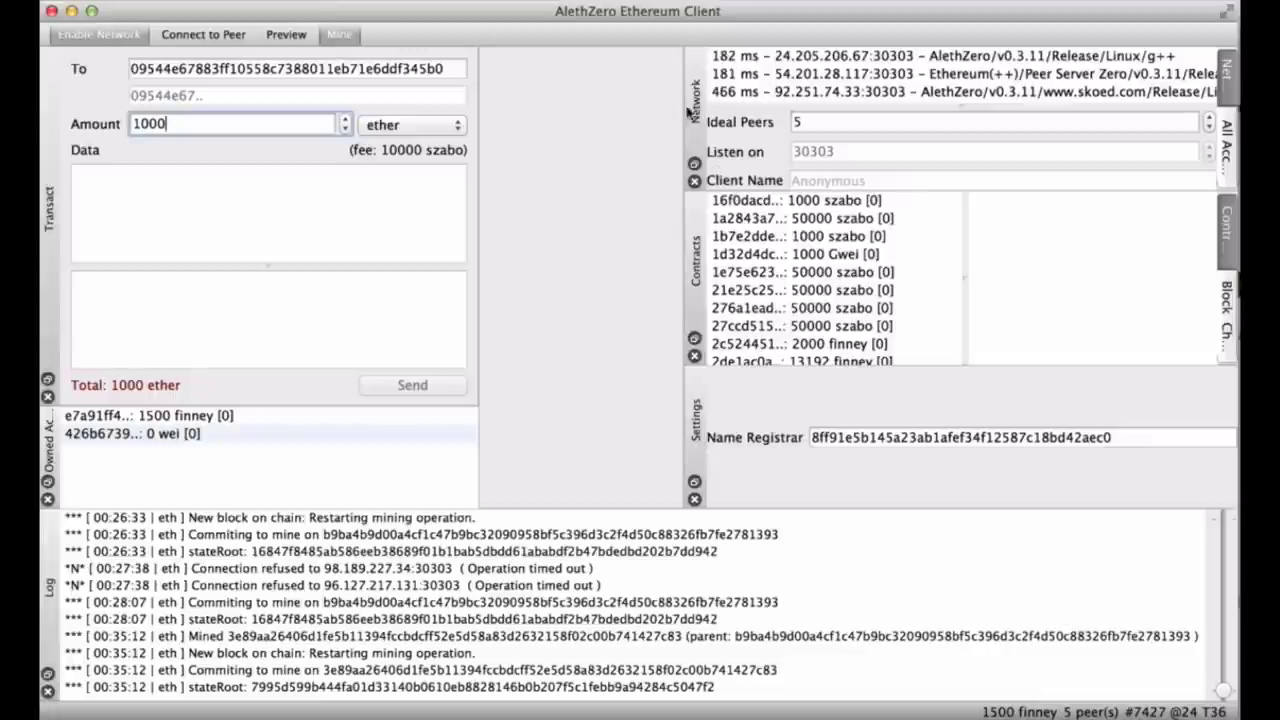
right_click(506, 50)
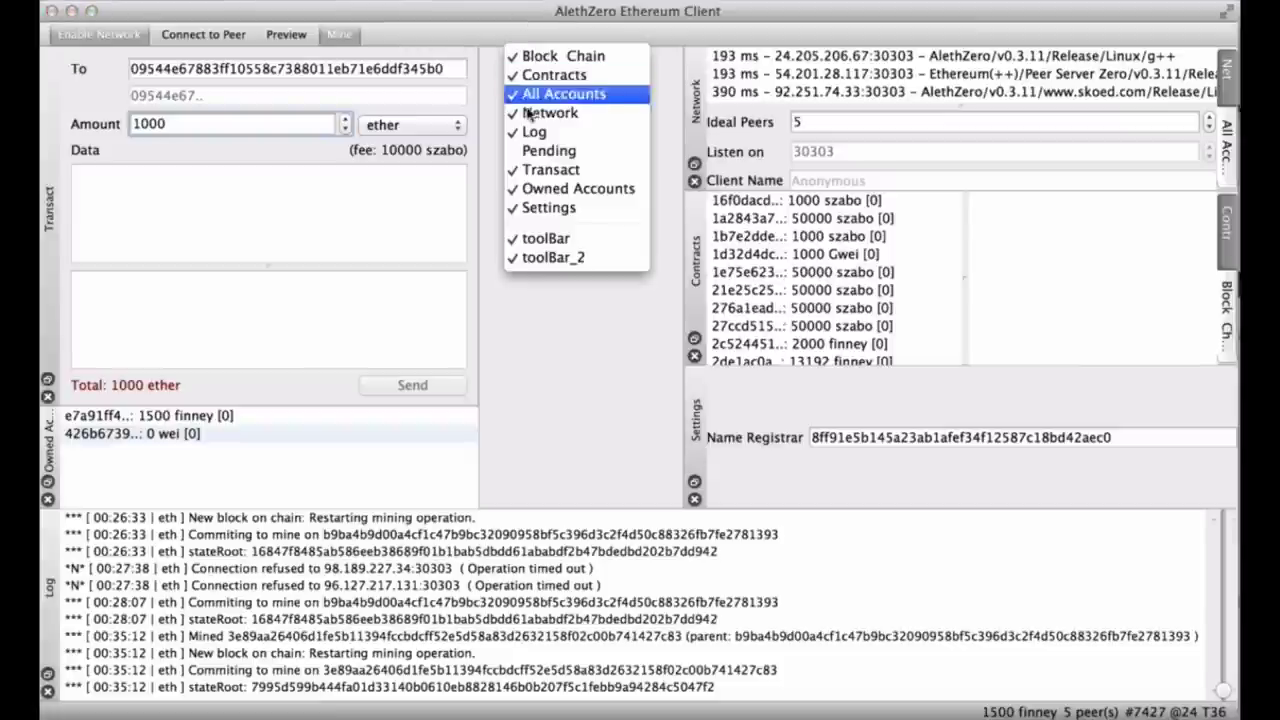
click(880, 123)
click(1234, 291)
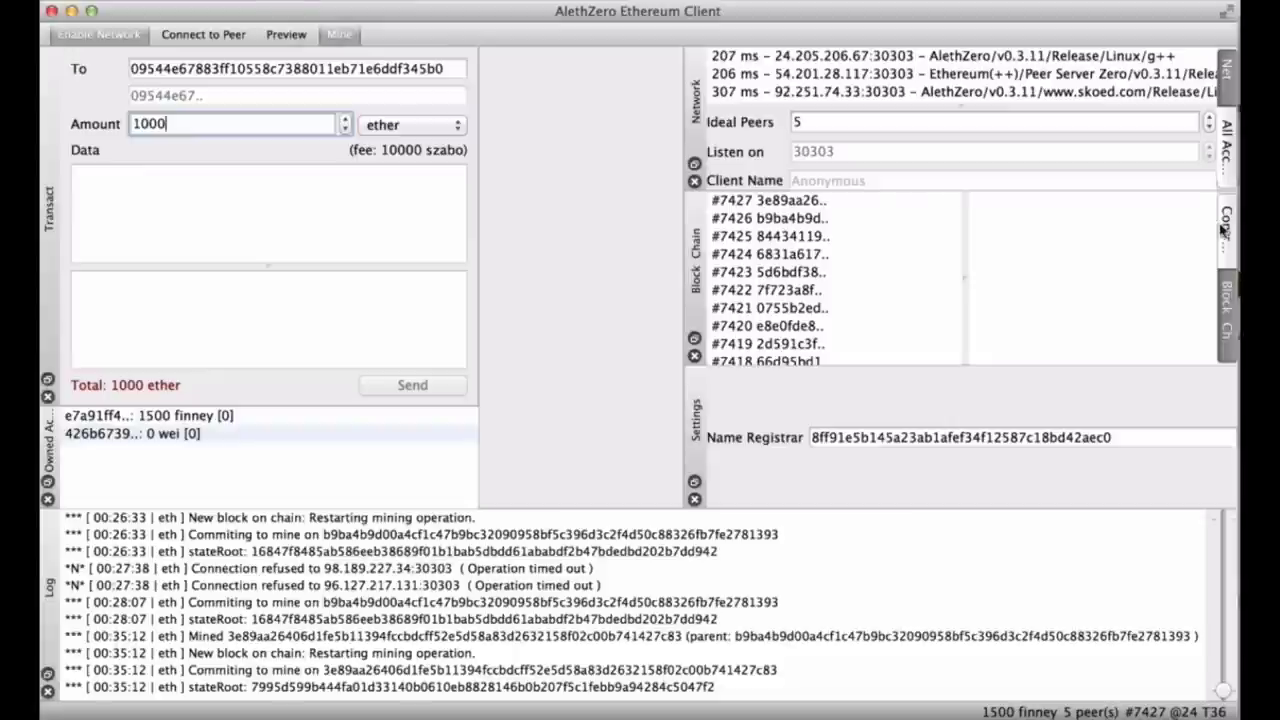
click(1226, 250)
click(1230, 306)
Show block #7427's details, then float, reposition and lengthen the Block Chain panel.
click(810, 201)
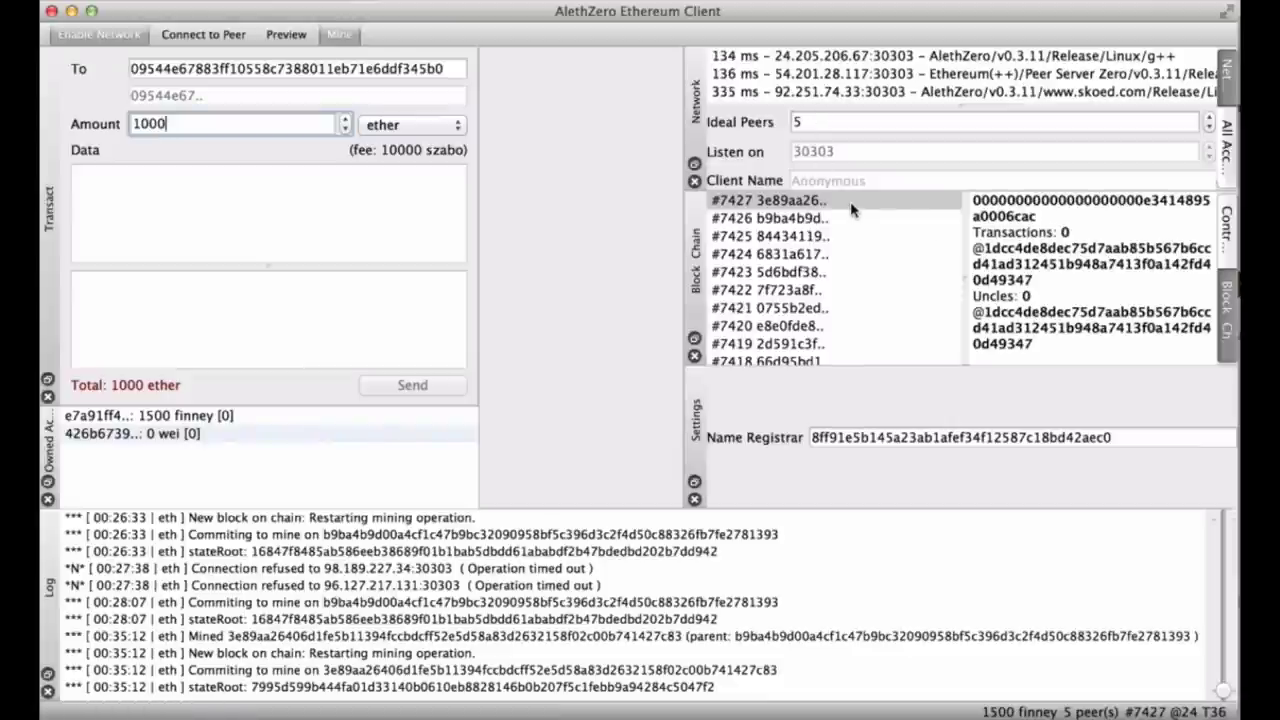
drag(690, 240, 697, 343)
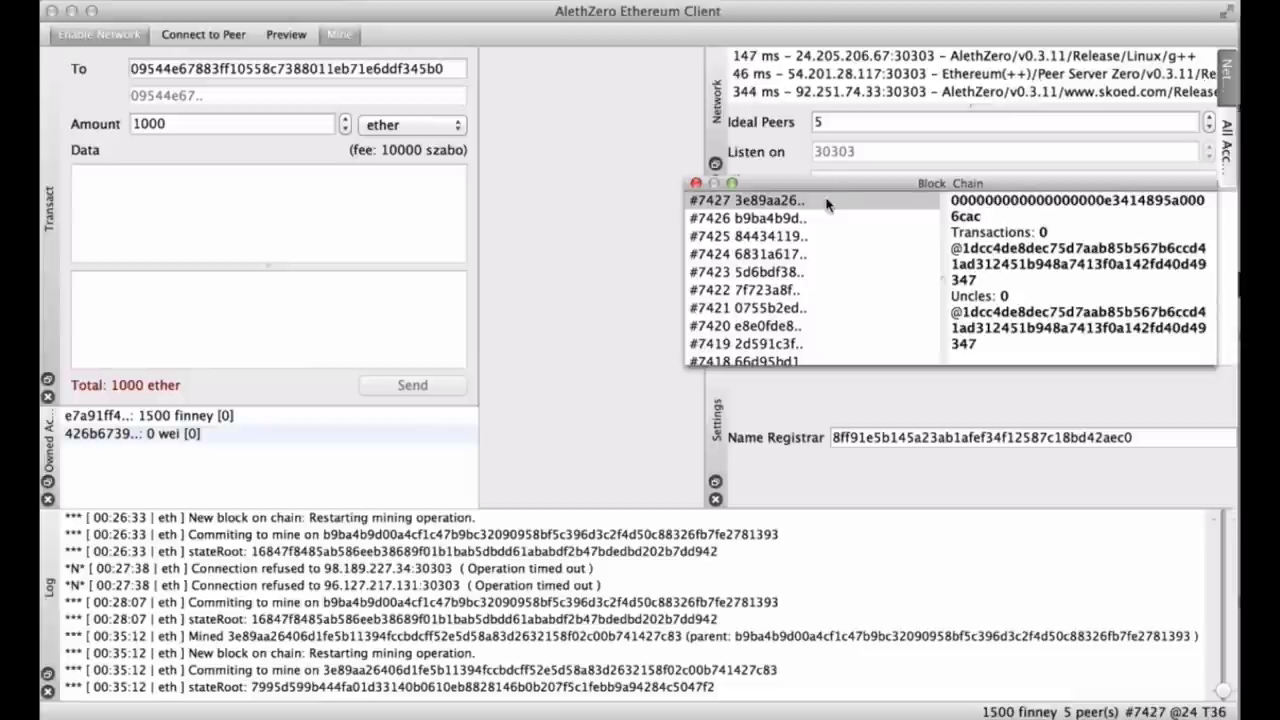
drag(831, 183, 560, 174)
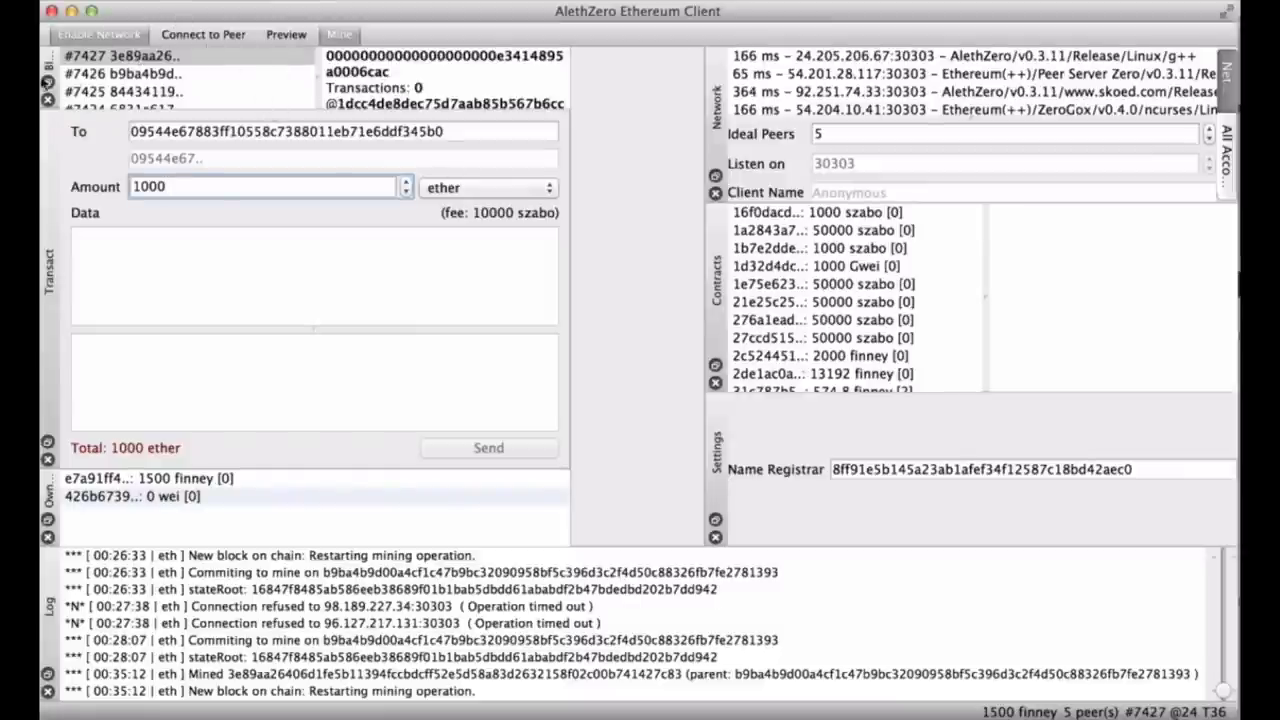
click(47, 81)
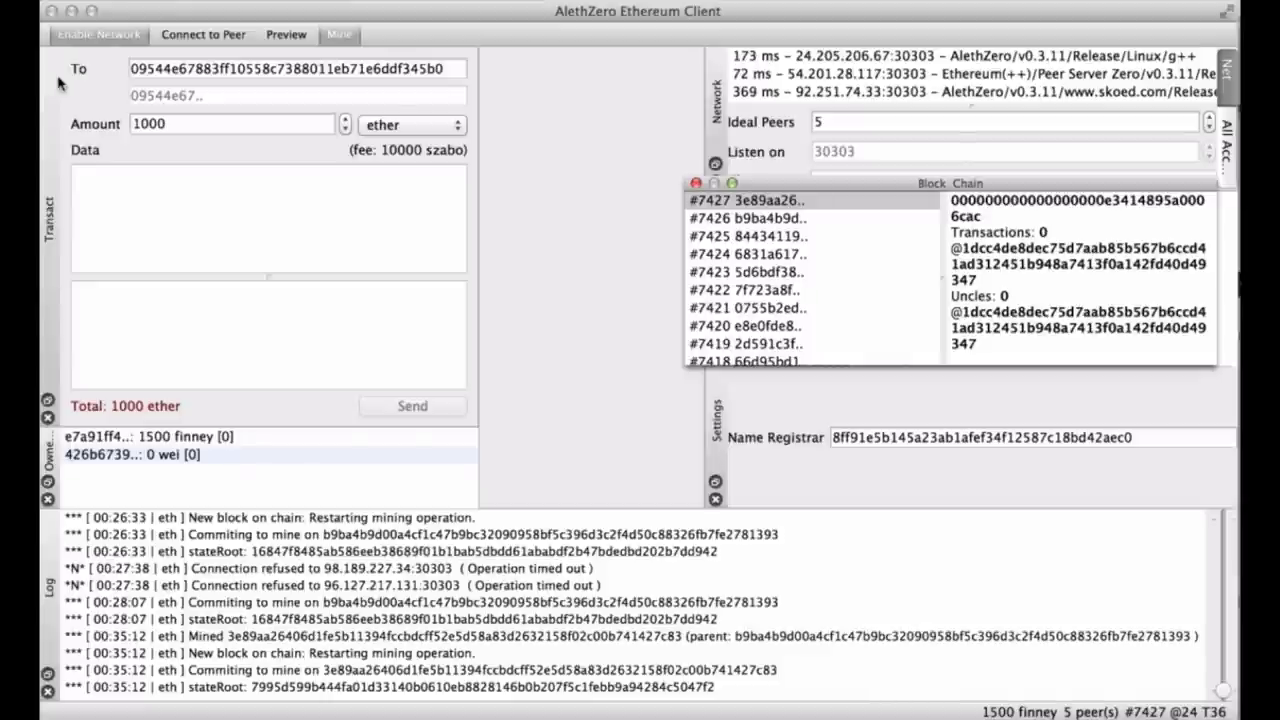
drag(978, 366, 969, 688)
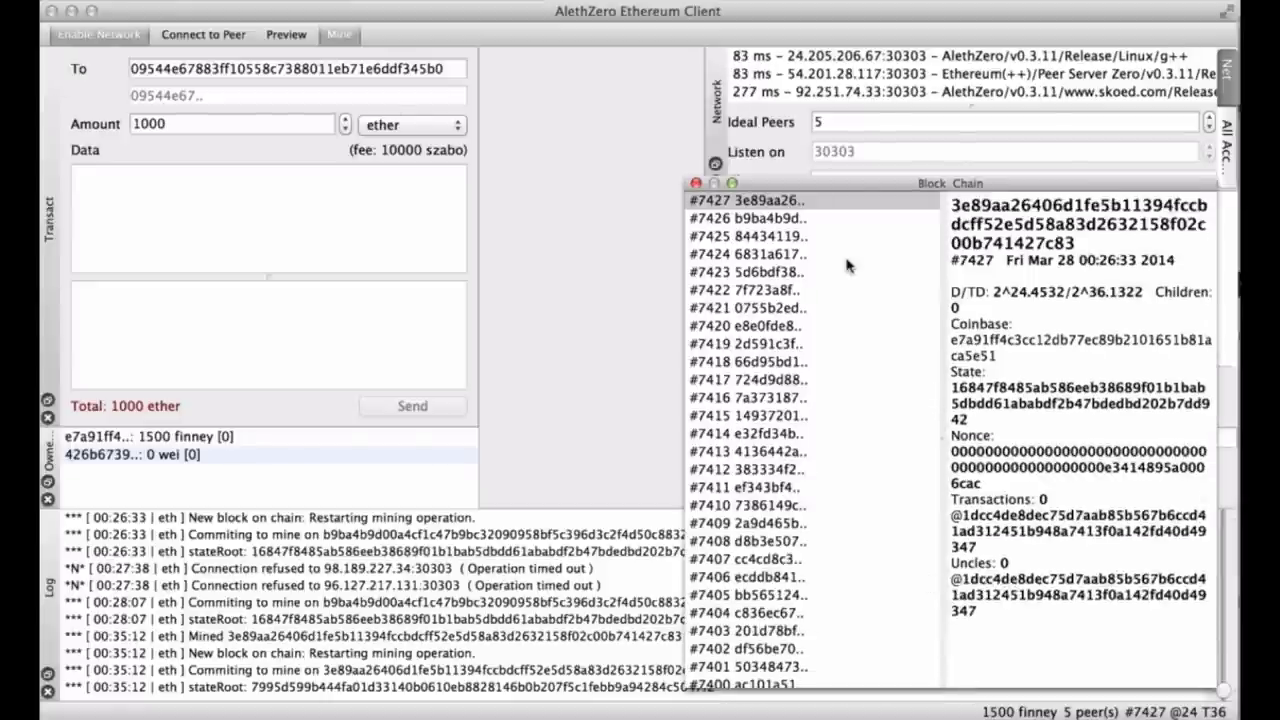
drag(861, 183, 573, 100)
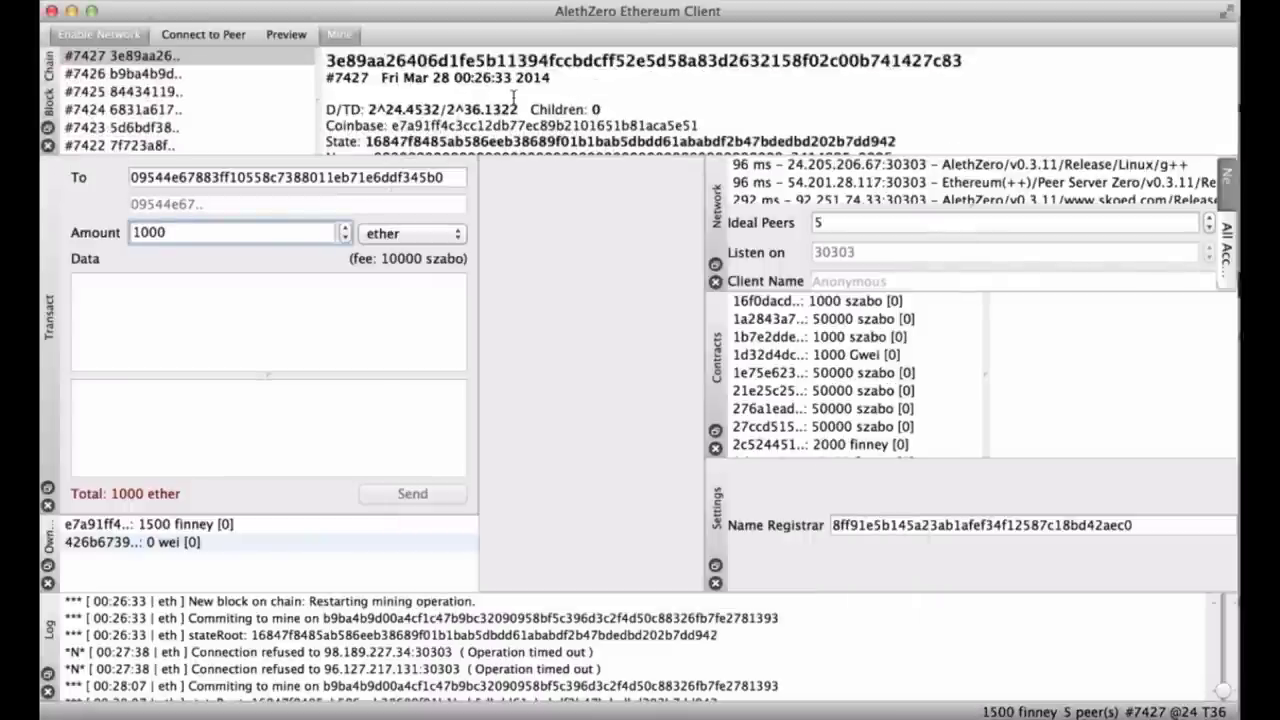
click(48, 128)
Move the floating Block Chain window up and left over the Transact panel.
drag(852, 190, 588, 118)
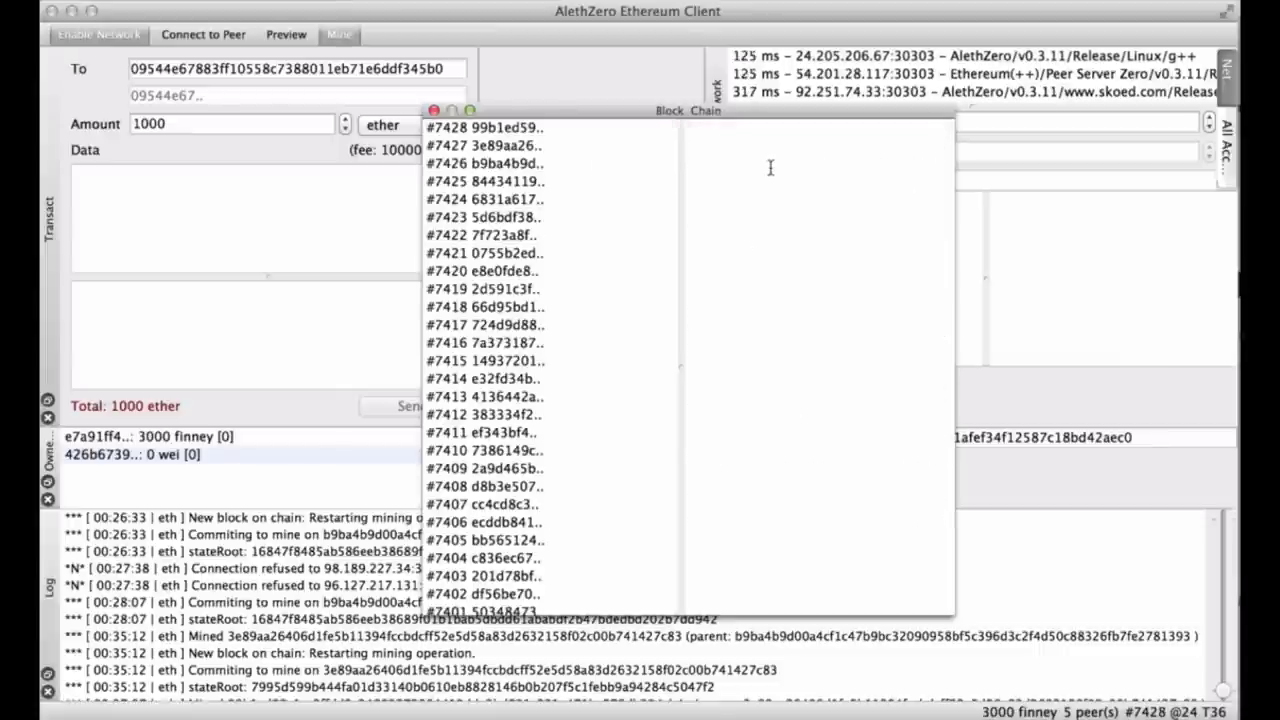
Compare the details of new block #7428 with block #7427 and its one child.
click(514, 128)
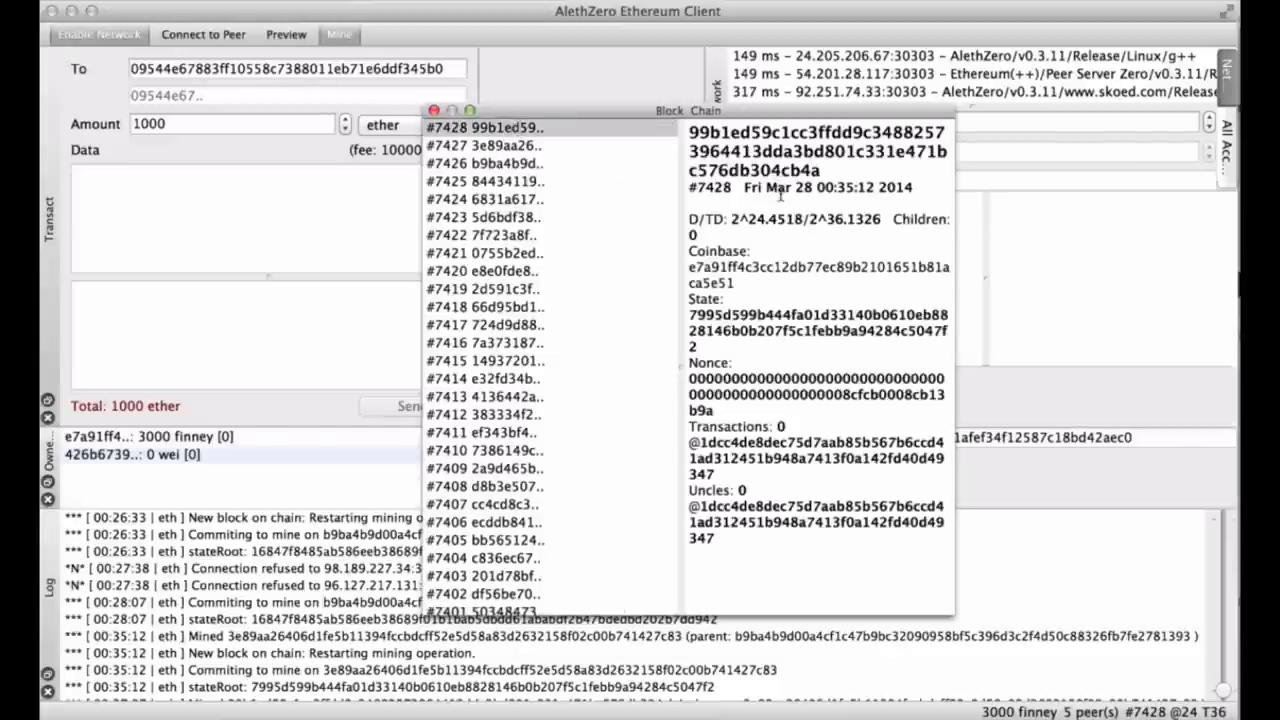
click(584, 150)
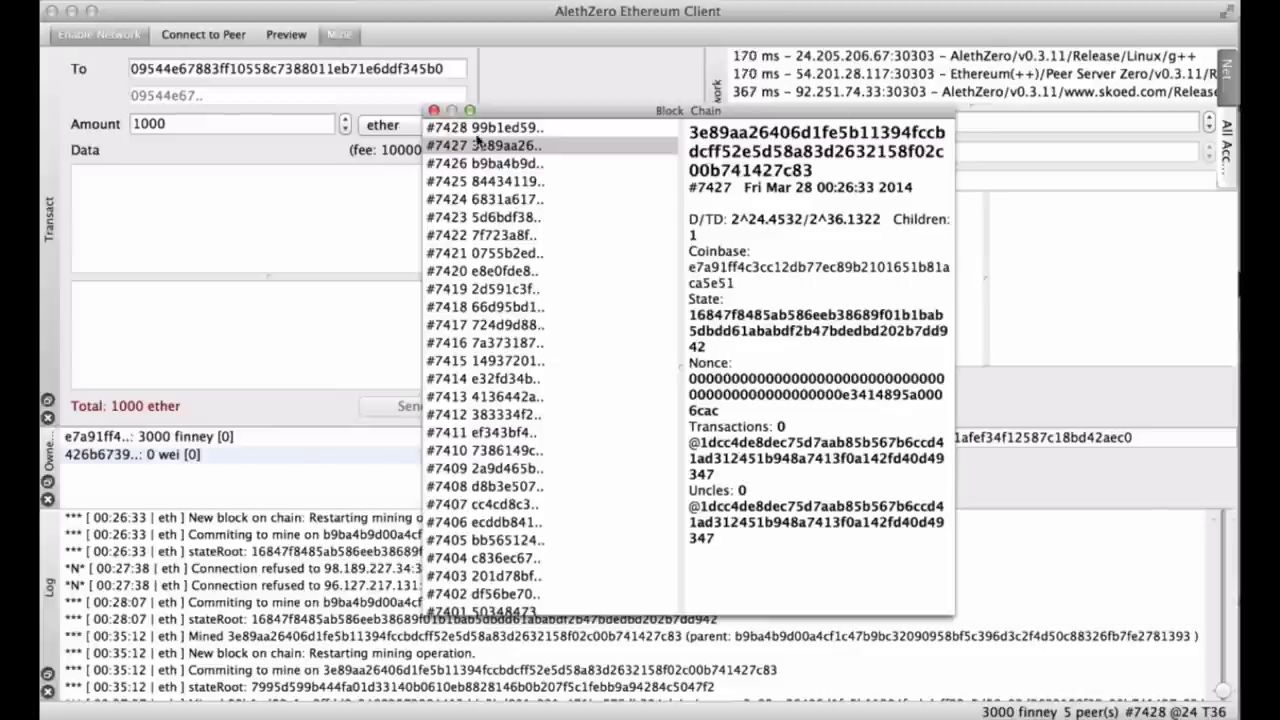
Close the Block Chain window and change the transfer amount's unit to finney.
click(433, 111)
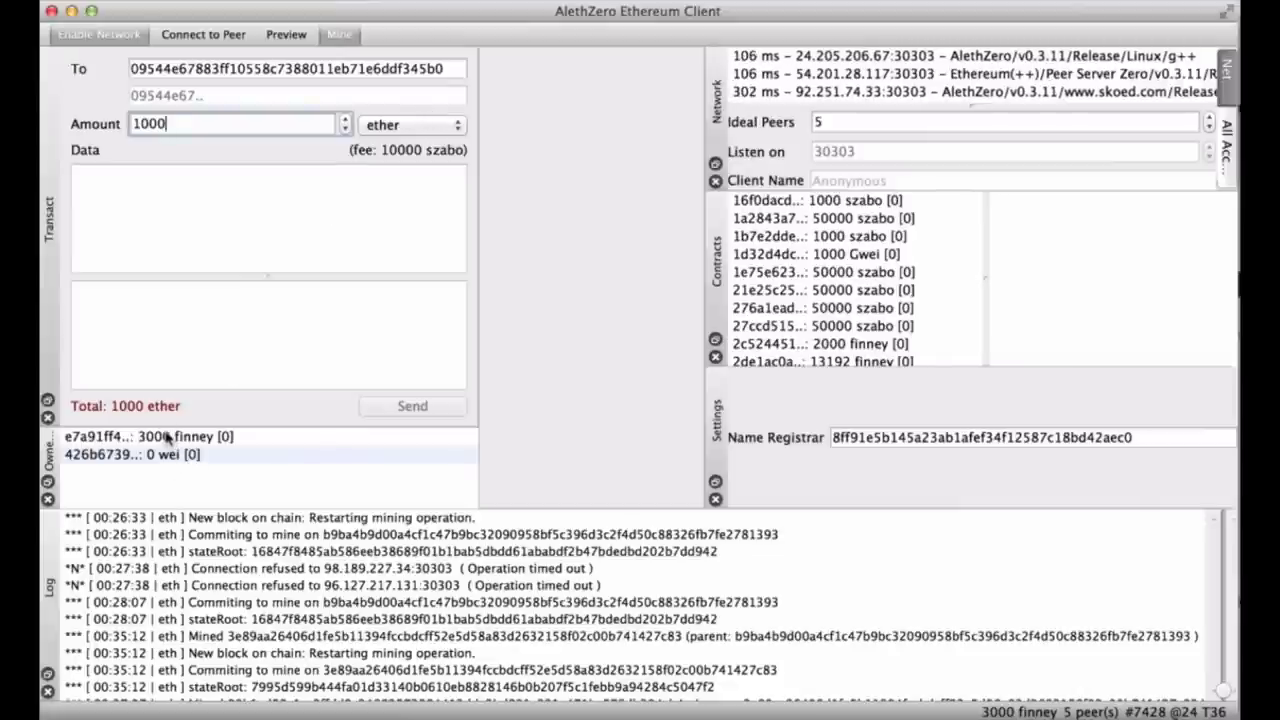
click(168, 437)
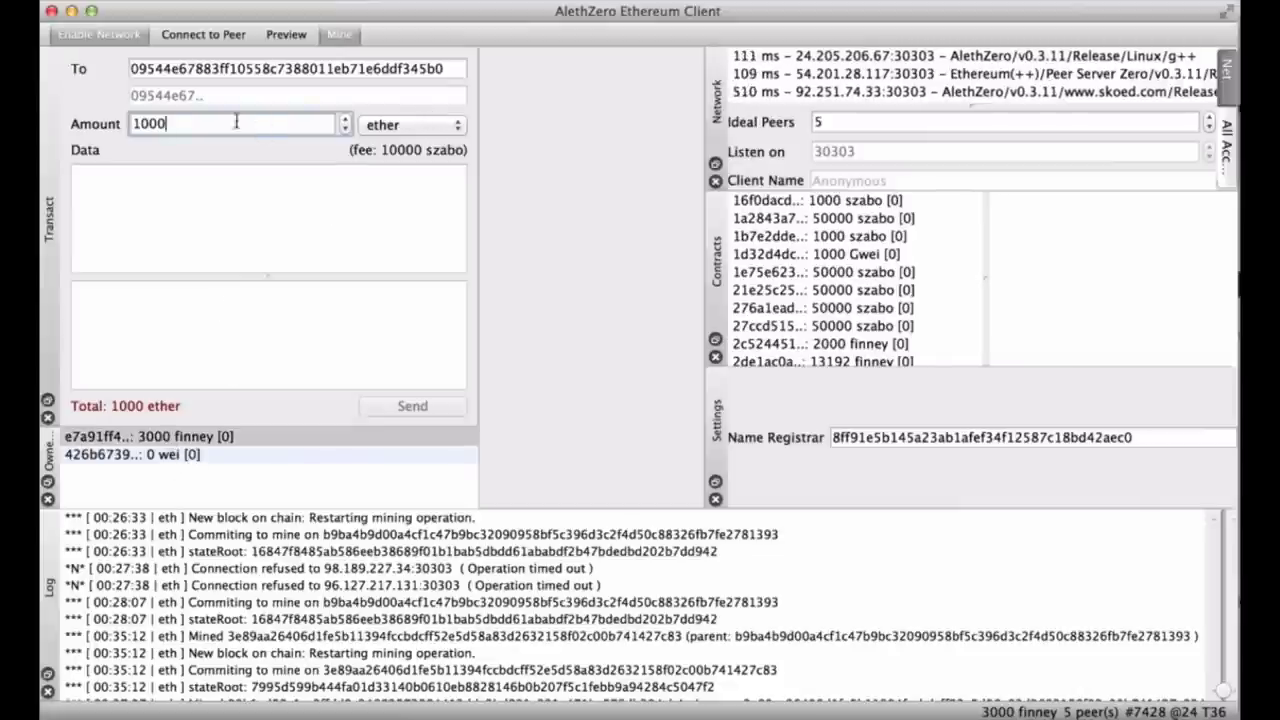
click(406, 130)
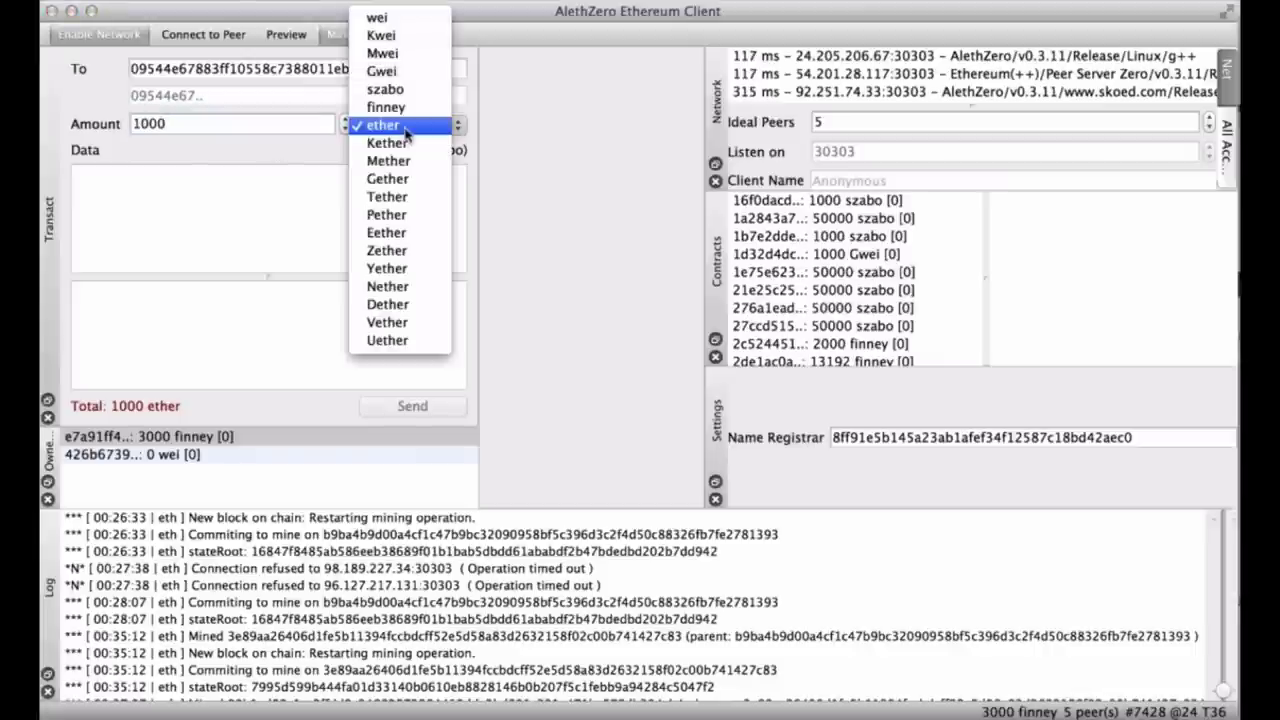
click(404, 108)
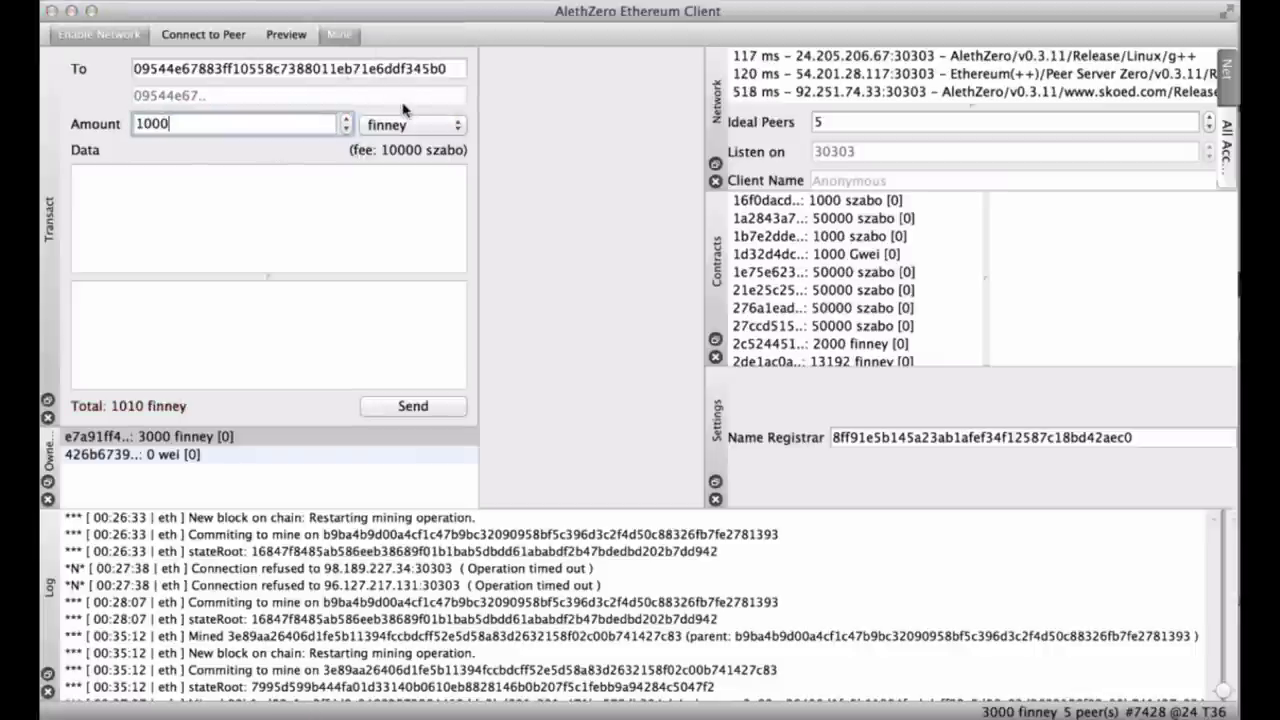
Select the second owned account holding 0 wei and the whole To address.
click(169, 458)
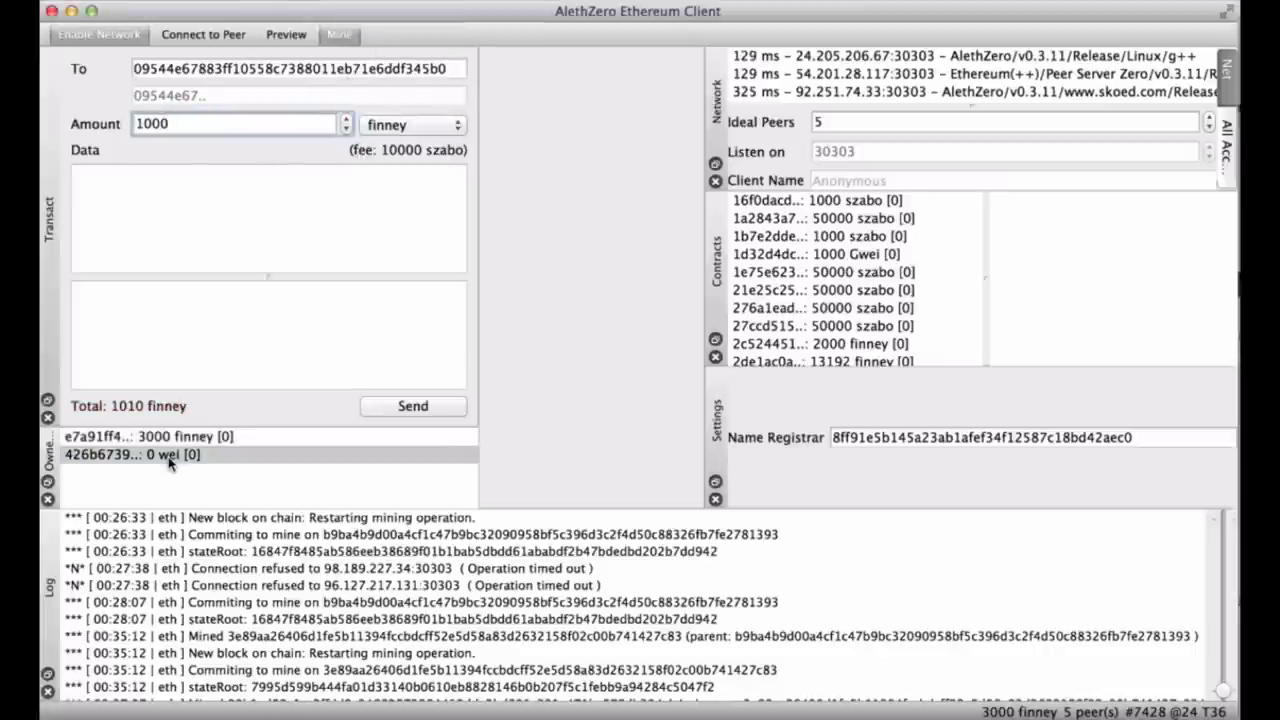
double_click(194, 73)
key(Right)
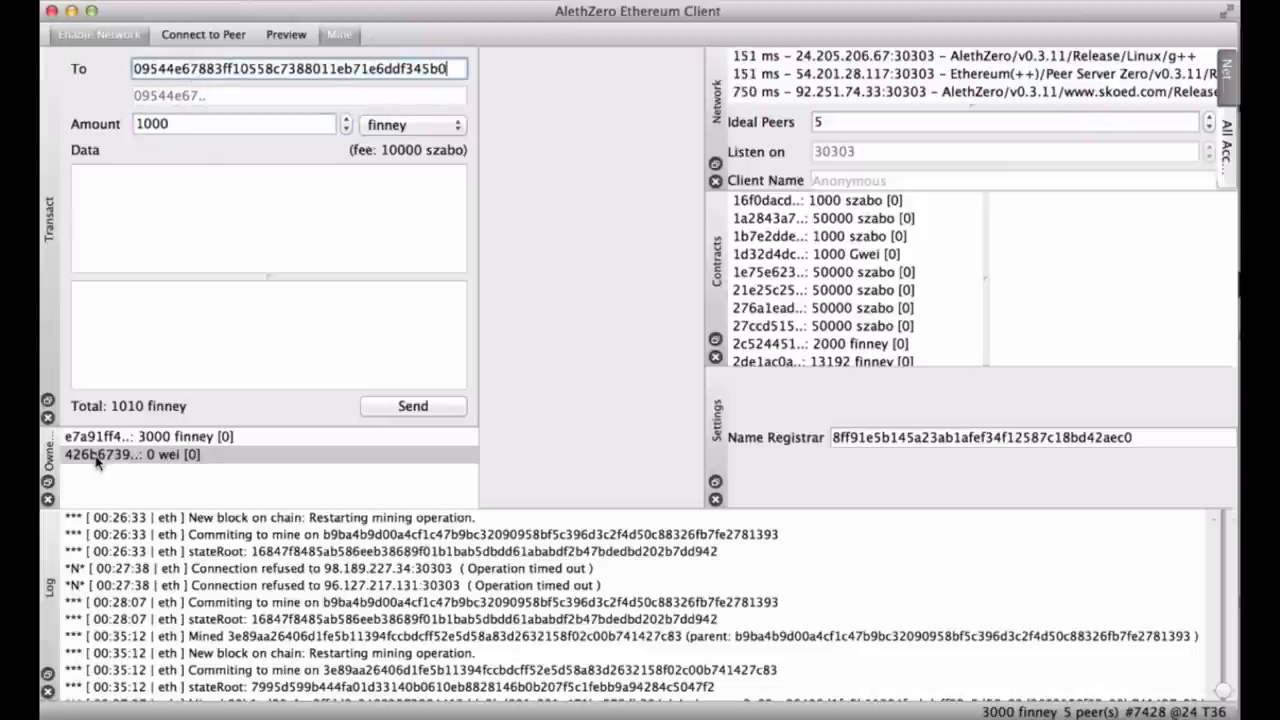
Paste the second owned account's address into To, then redock the Owned Accounts panel.
click(48, 482)
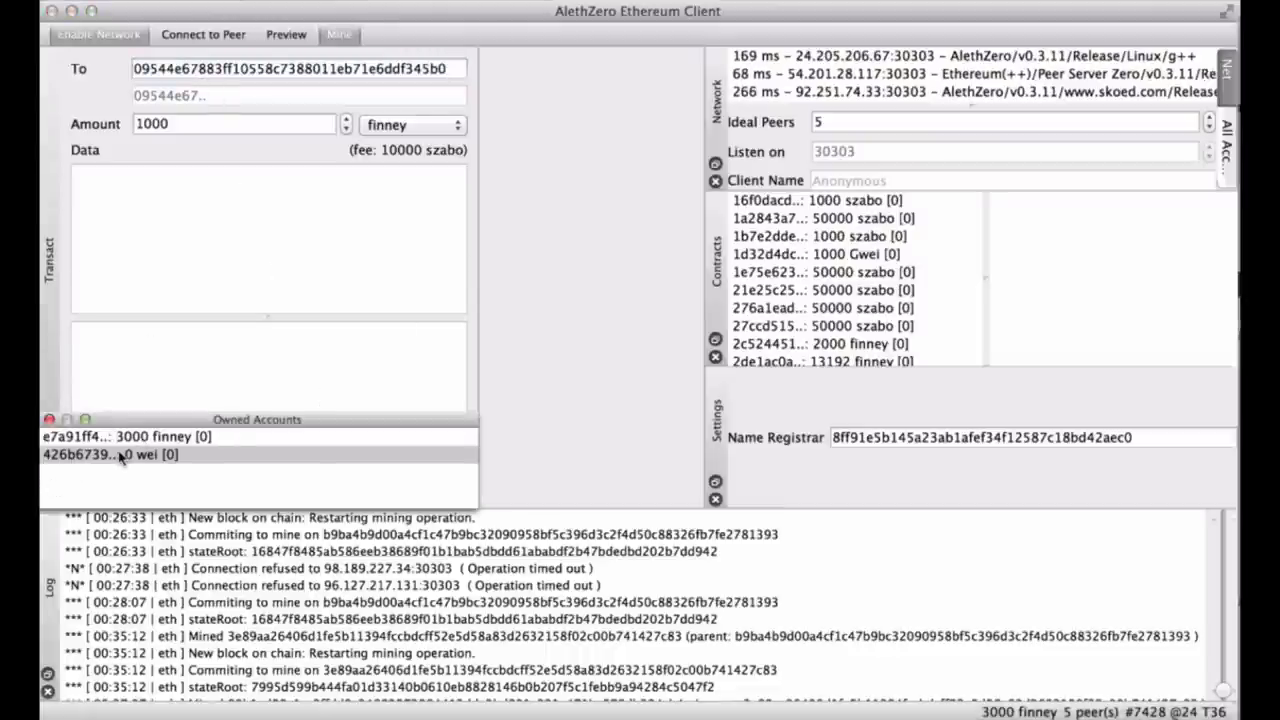
click(174, 64)
key(super+a)
text(426b673932d12ec46e0bc7c338a93cdac3ffe1ef)
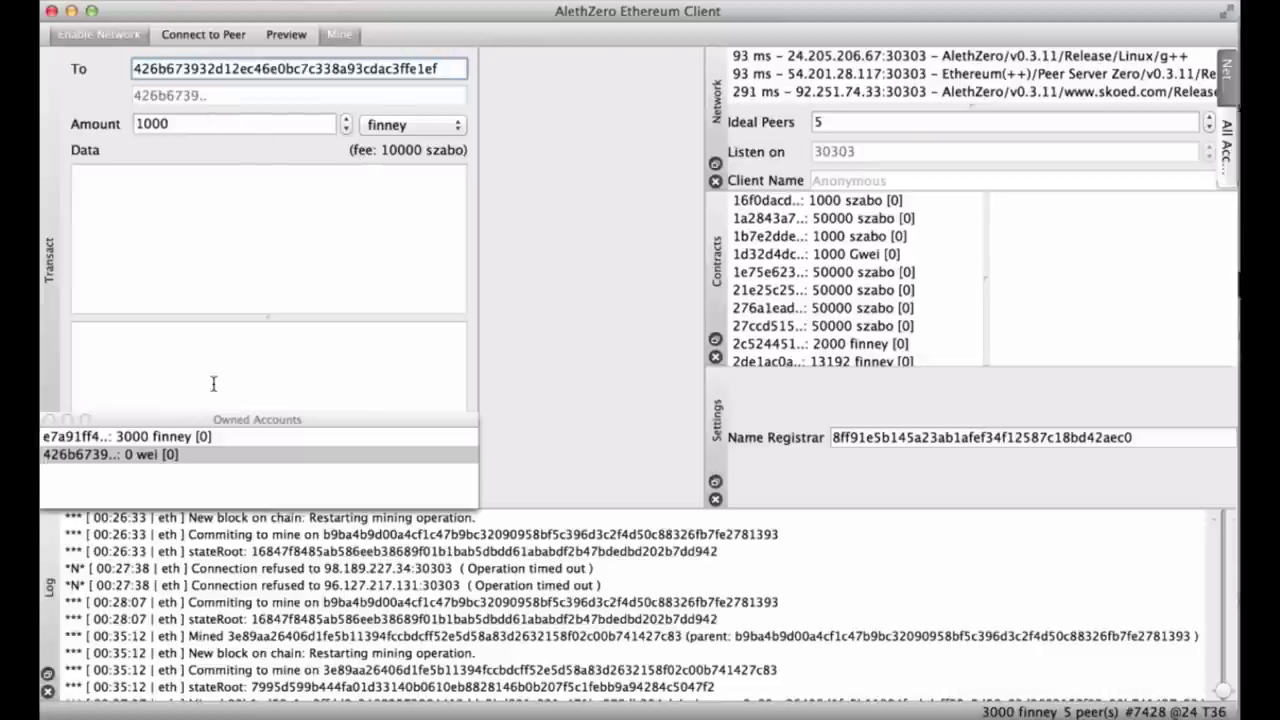
drag(165, 422, 170, 479)
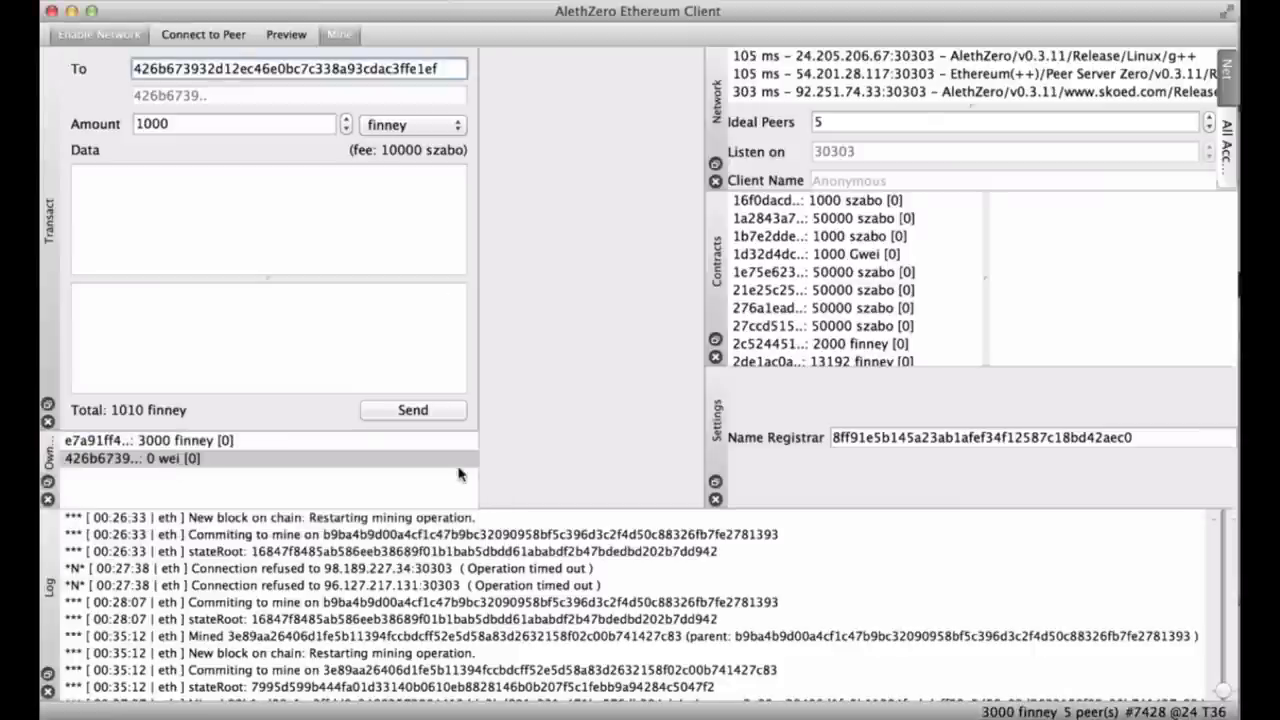
Send the 1000-finney transfer and scroll the Log to its New transaction entry.
click(405, 416)
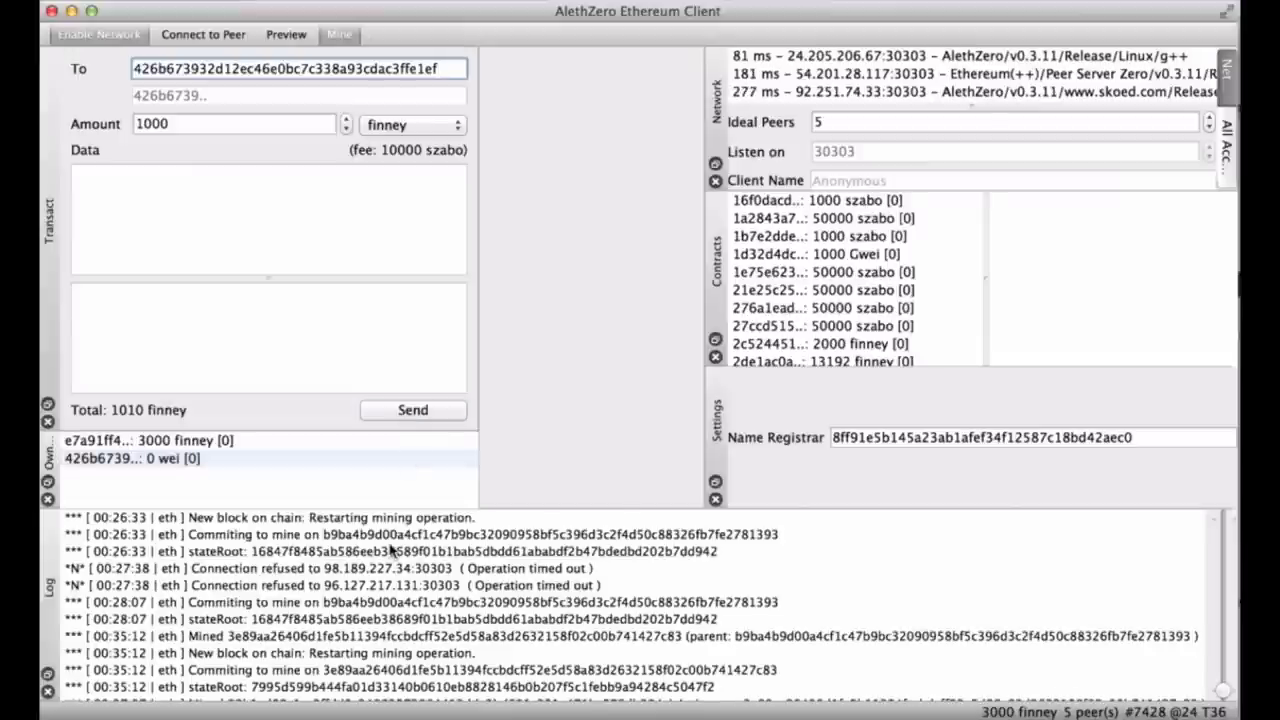
scroll(392, 550, up, 1)
scroll(392, 550, down, 2)
scroll(392, 550, up, 1)
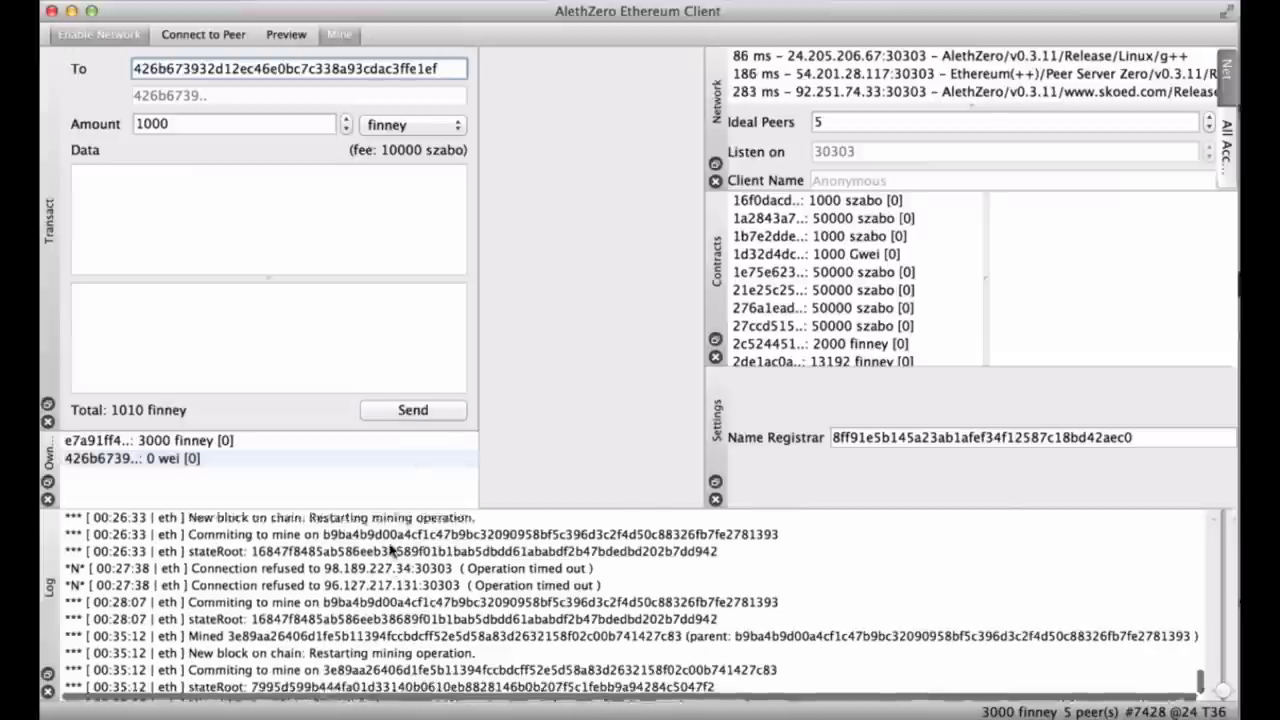
scroll(392, 550, up, 5)
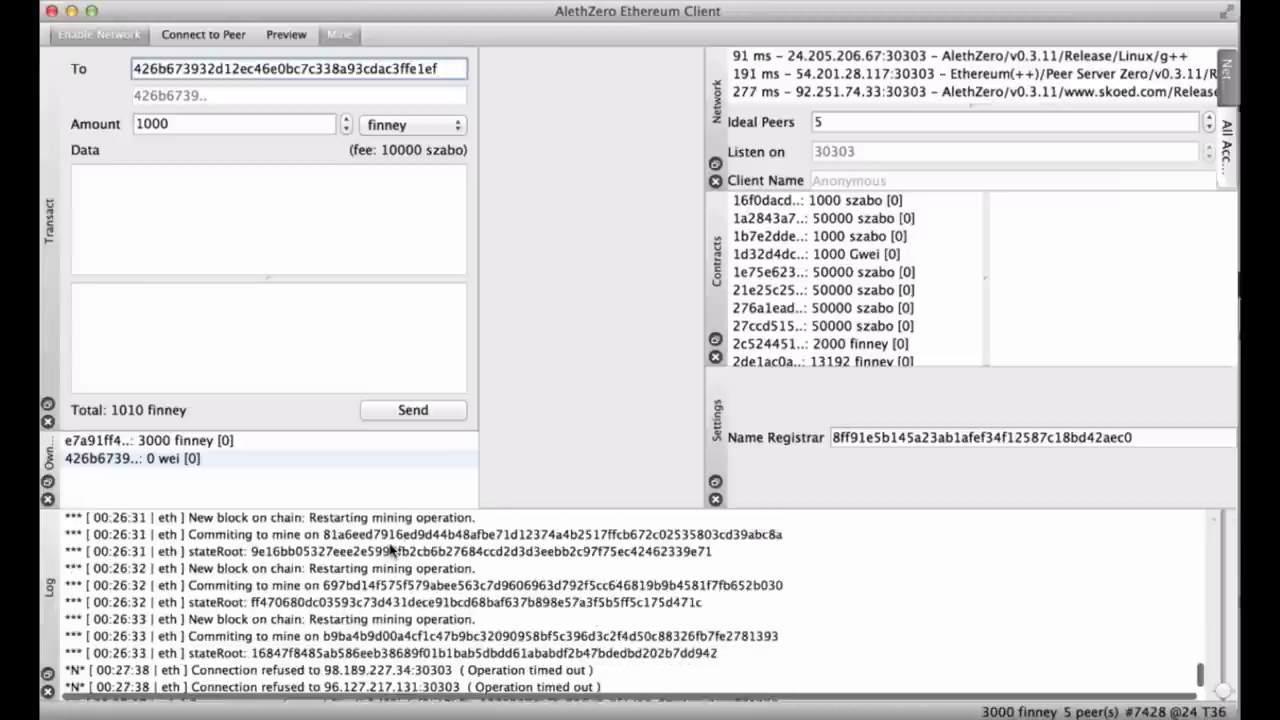
scroll(392, 550, down, 5)
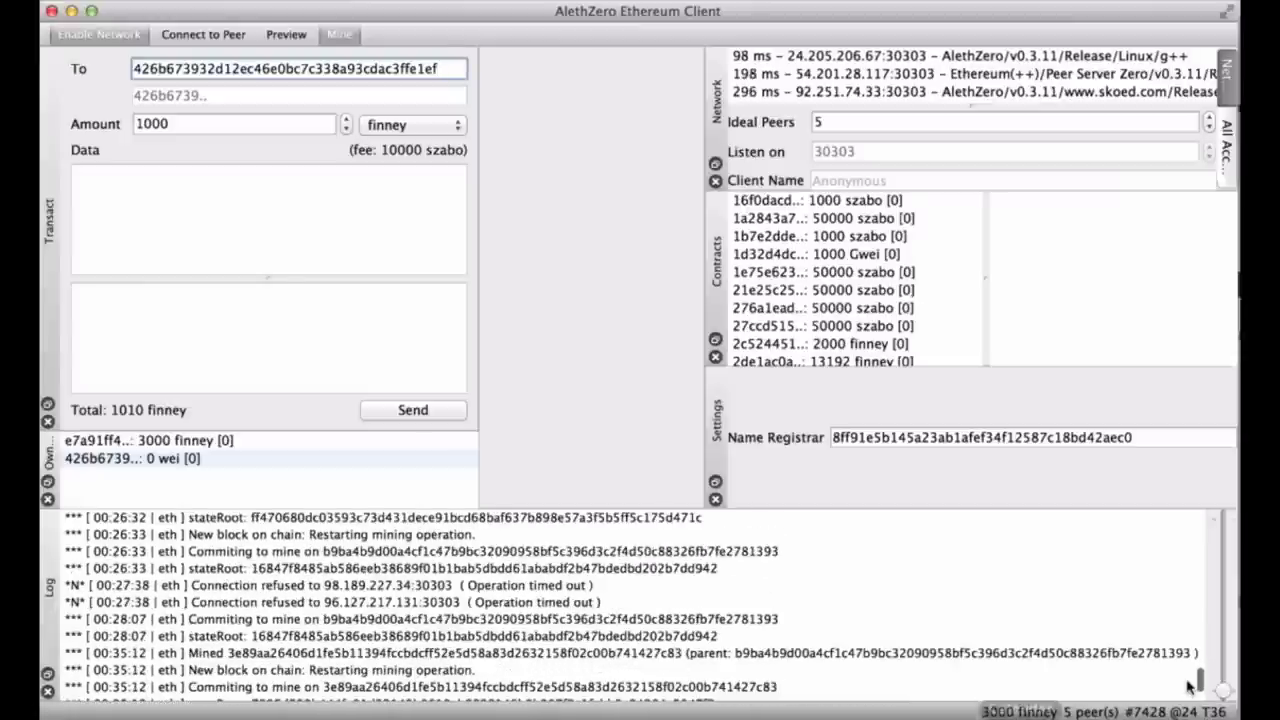
scroll(1197, 683, down, 4)
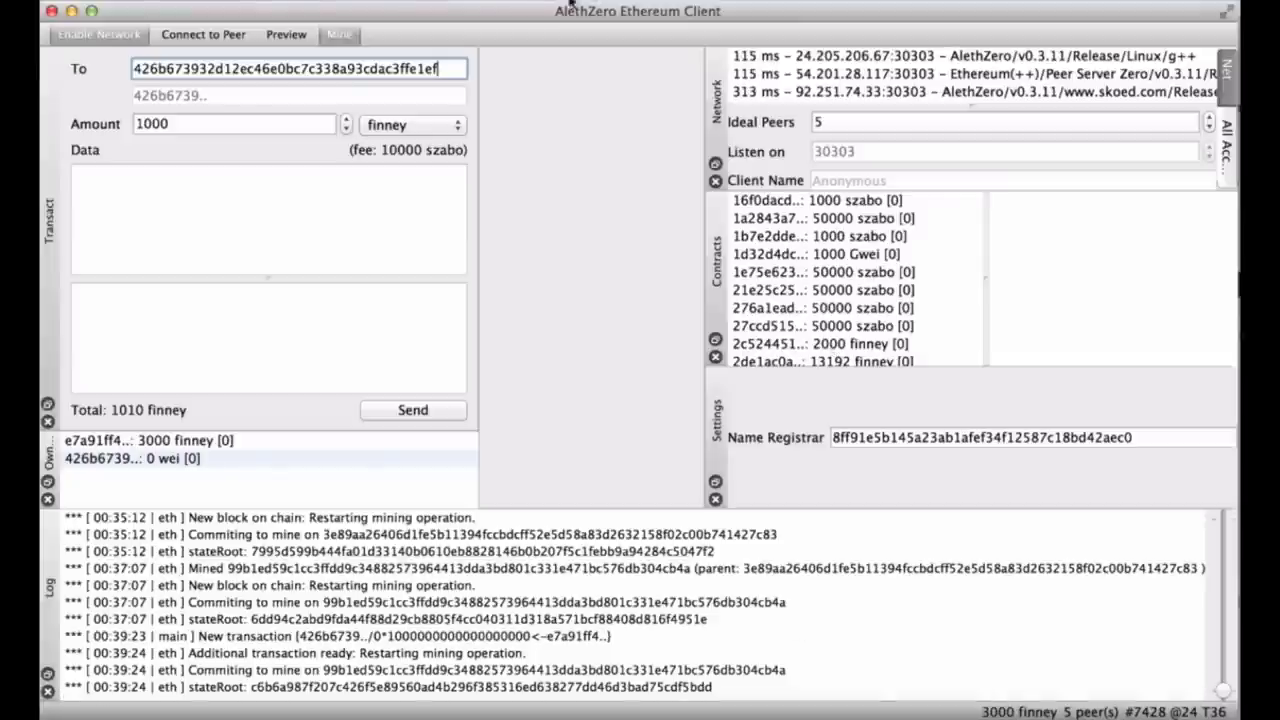
Toggle panels from the toolbar's panel list and close the Network and All Accounts panels.
right_click(492, 40)
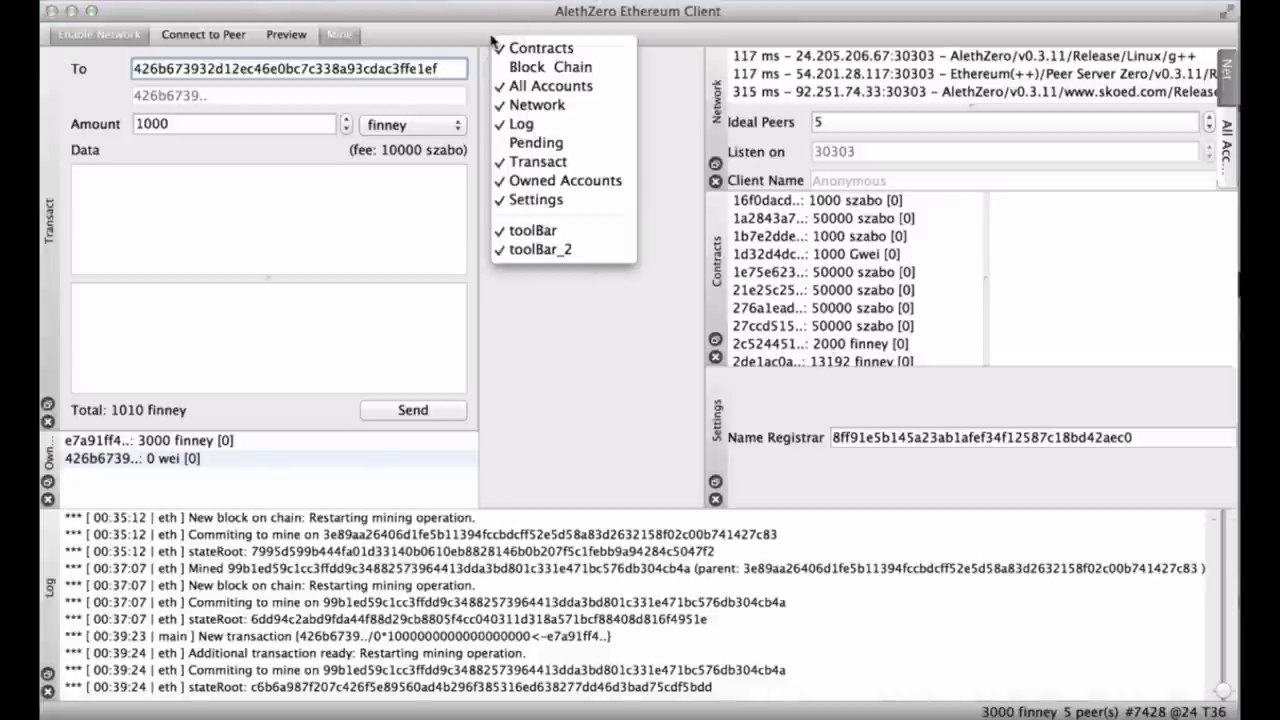
click(536, 158)
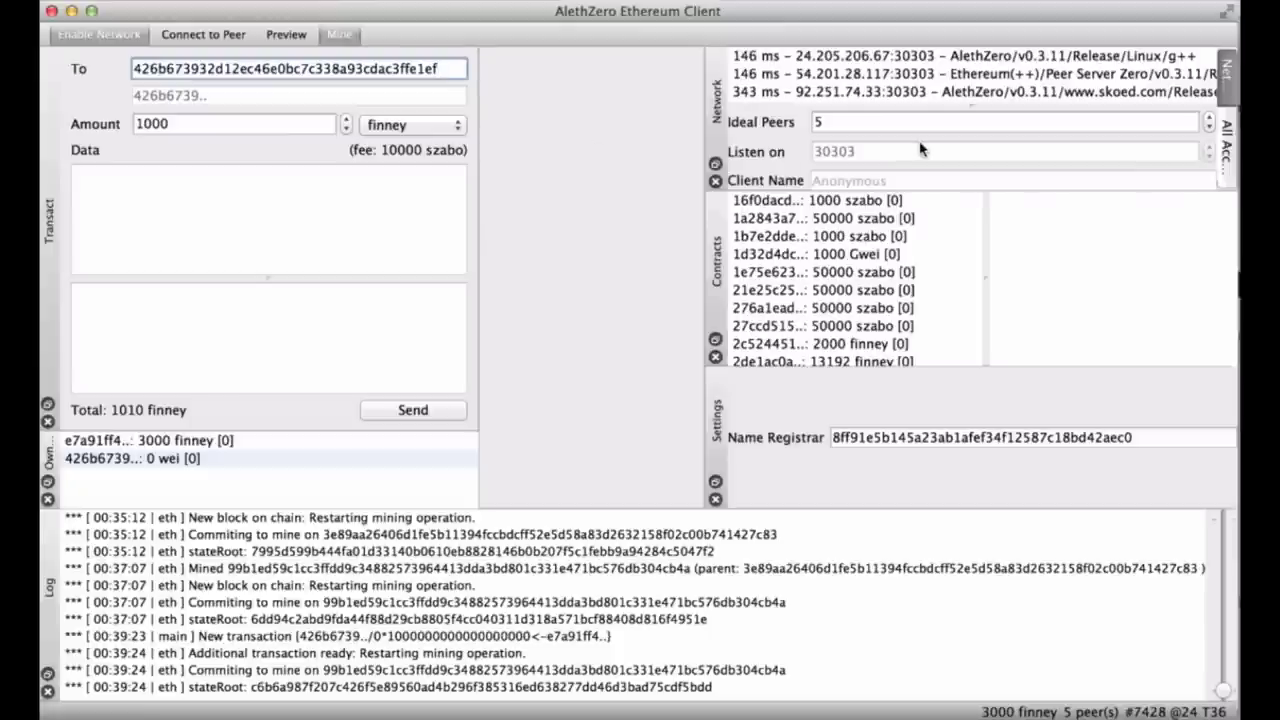
right_click(514, 41)
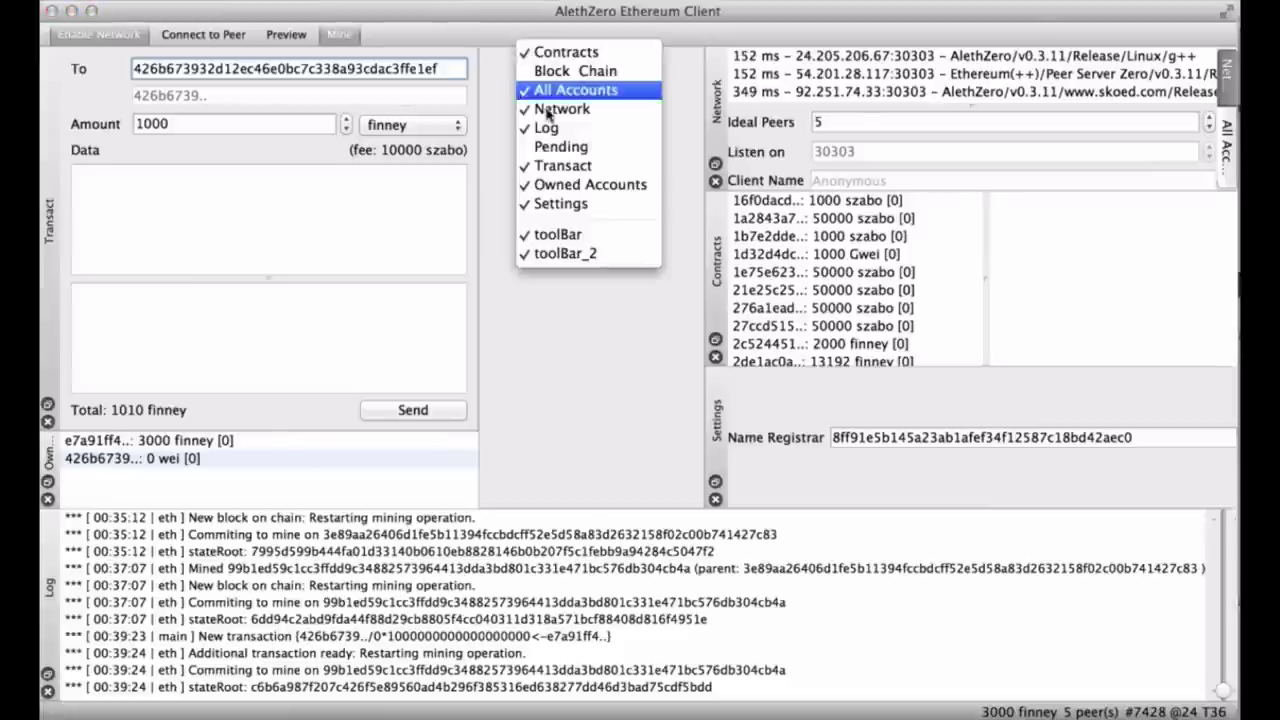
click(557, 150)
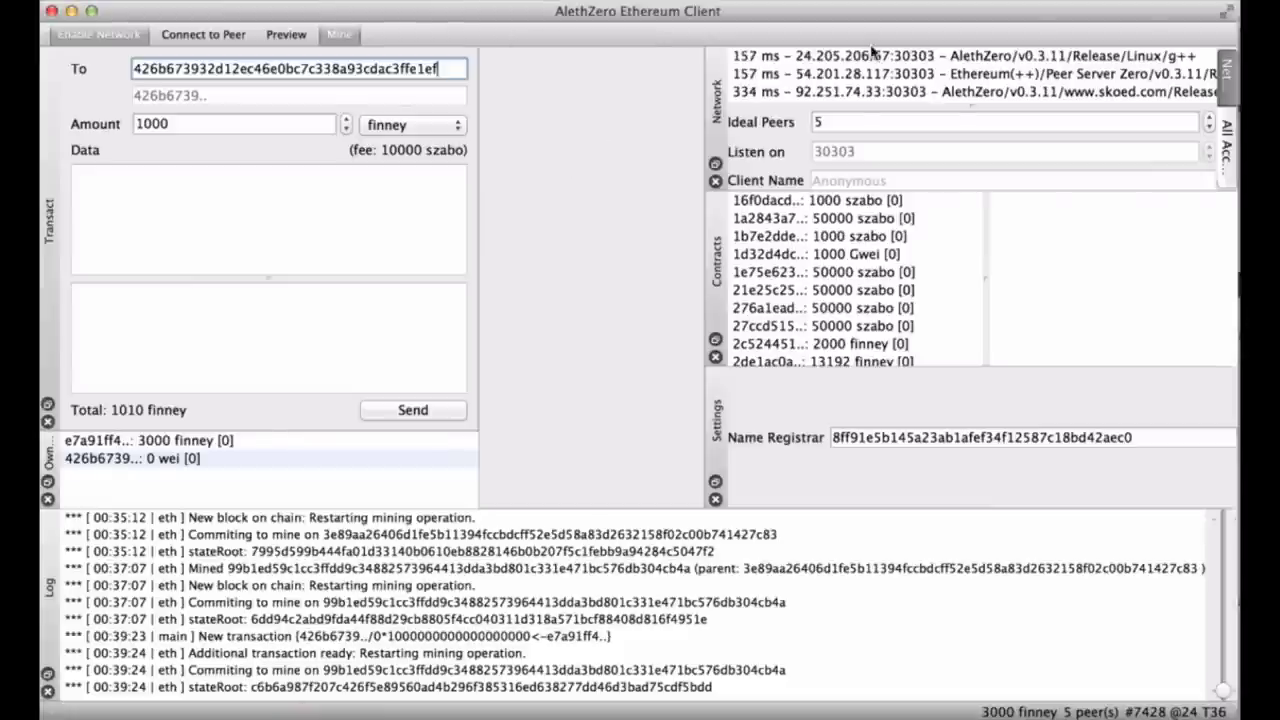
click(715, 182)
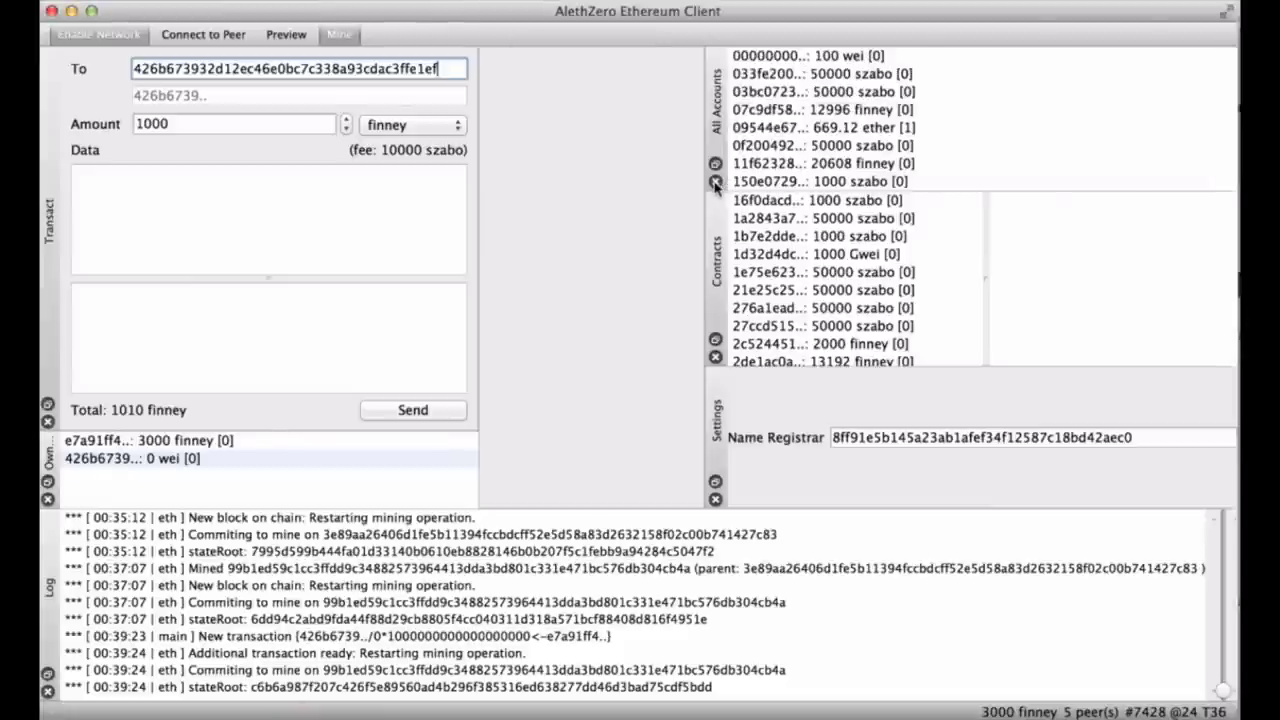
click(715, 182)
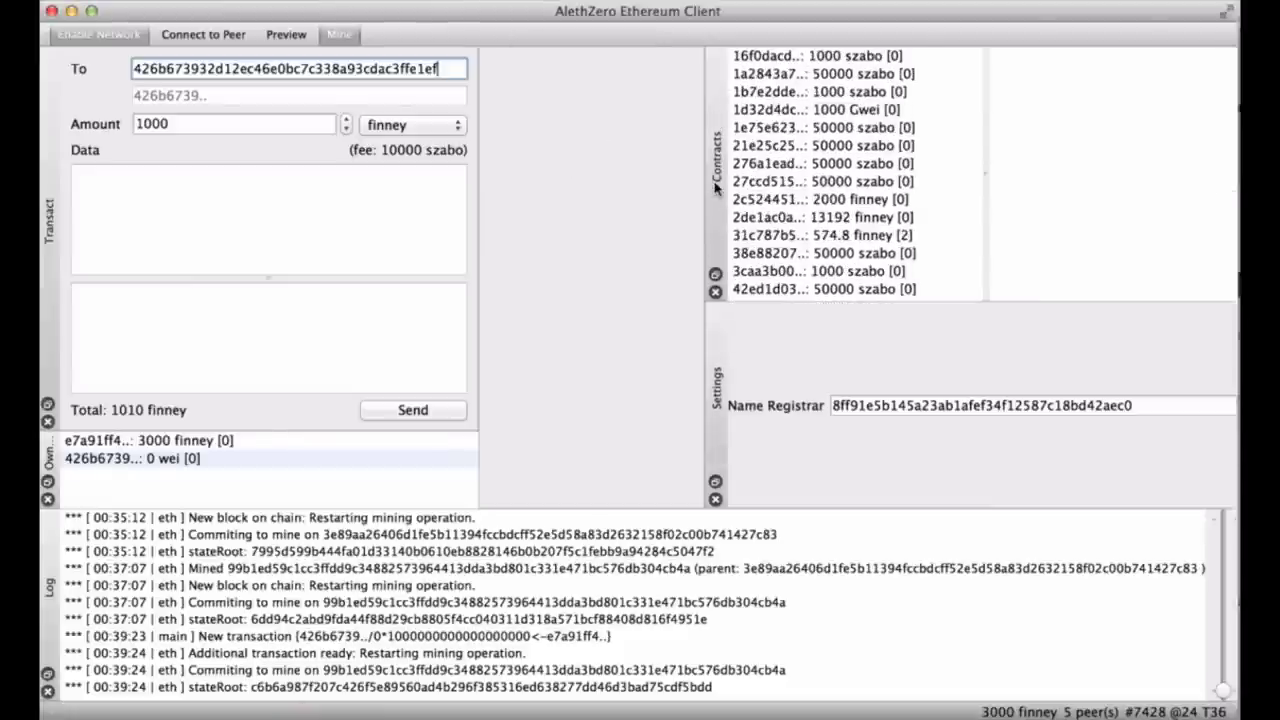
Close the Contracts and Settings panels.
right_click(566, 40)
click(596, 145)
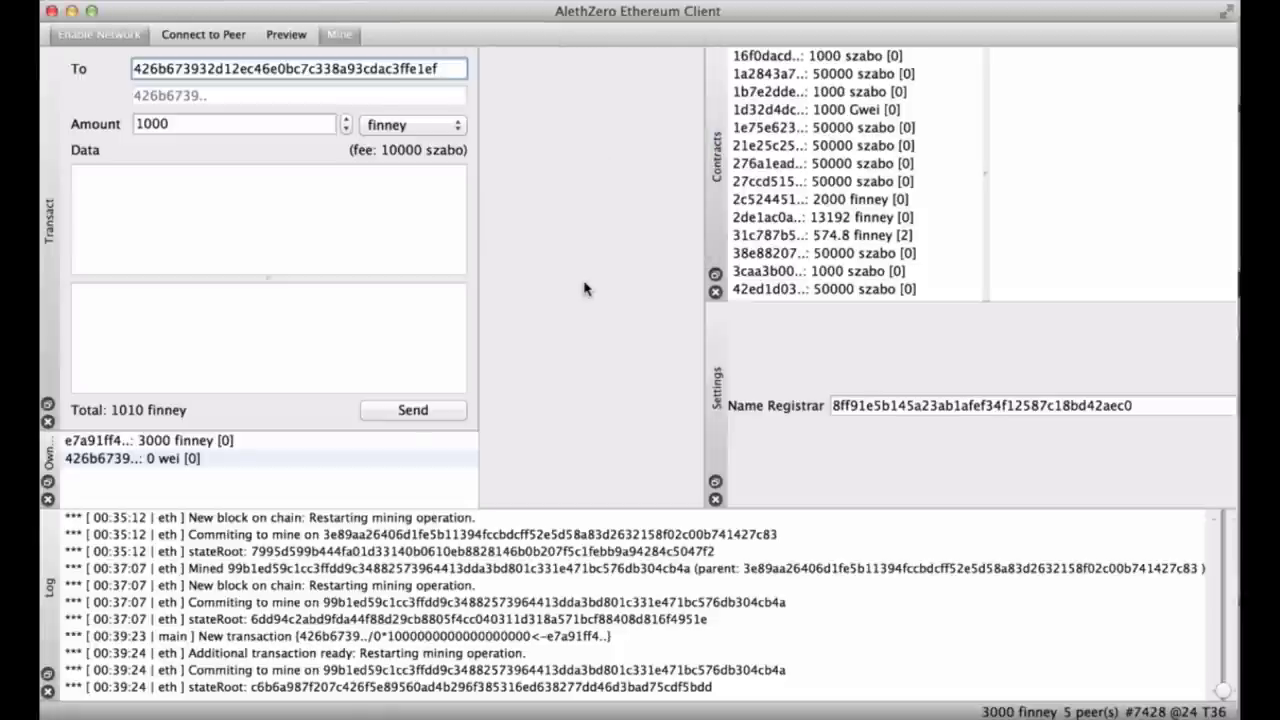
click(715, 291)
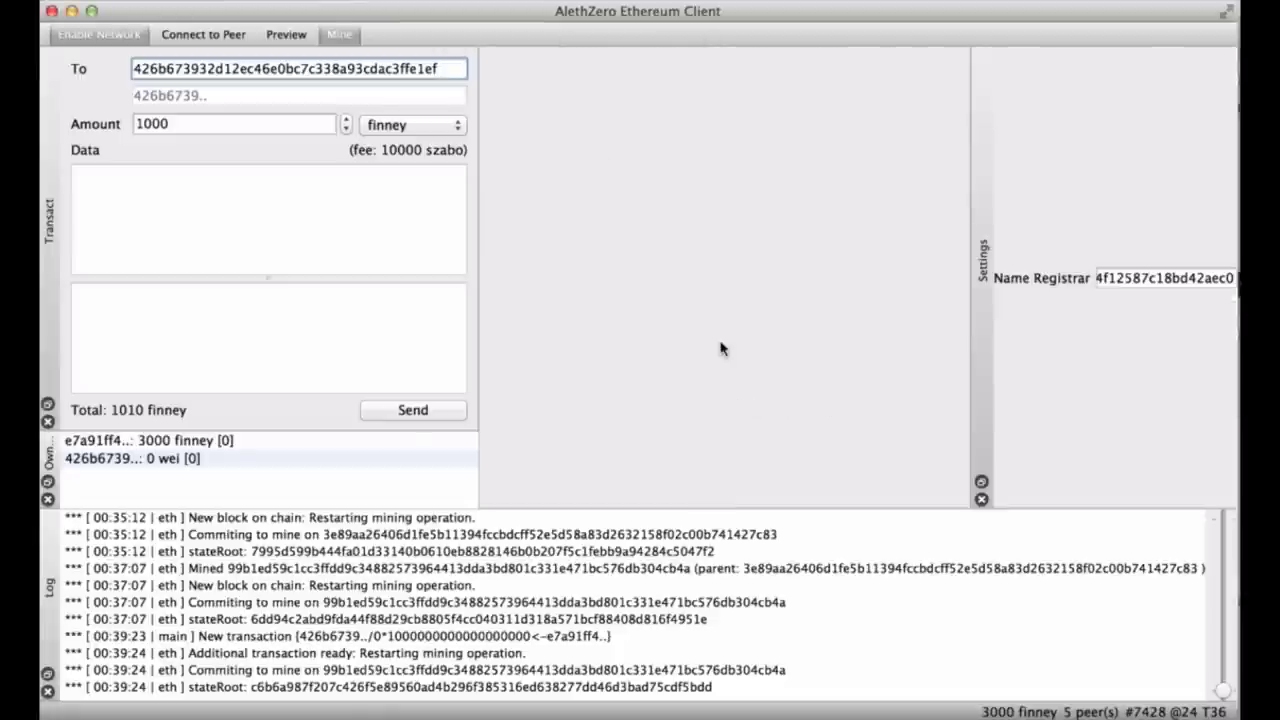
click(983, 500)
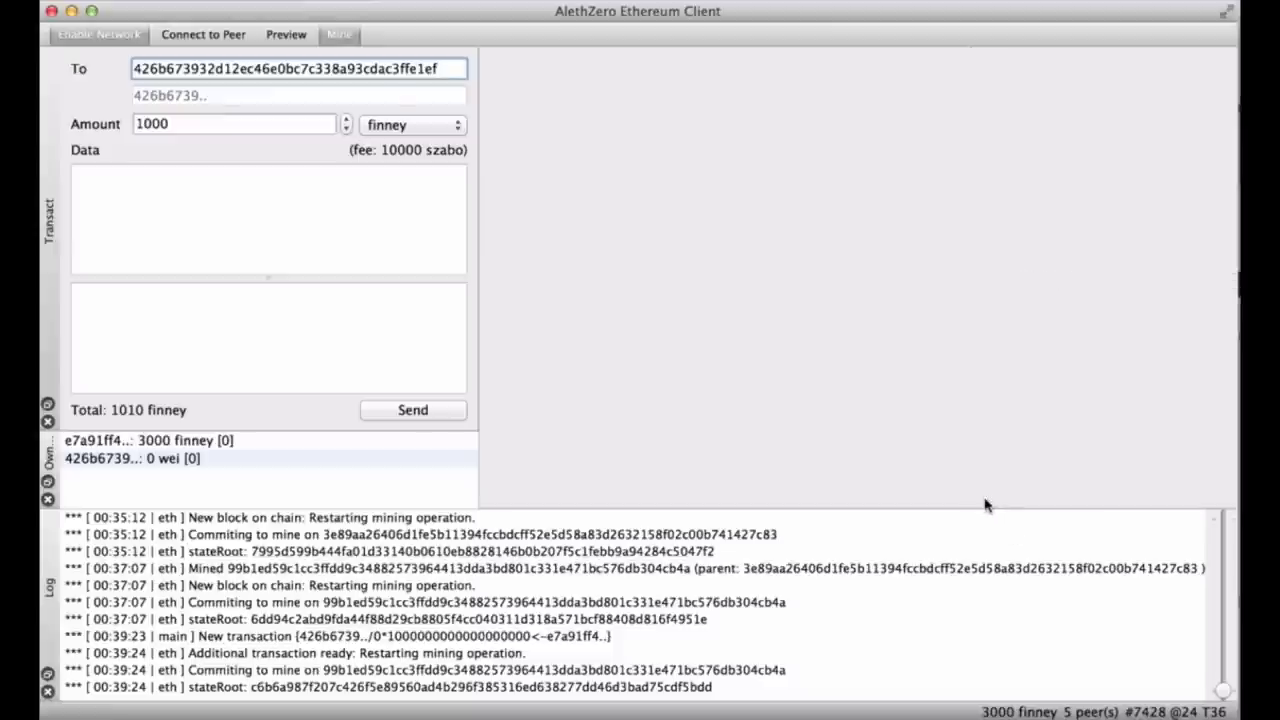
Hide remaining panels via the panel list, leaving Transact, Owned Accounts and Log.
right_click(530, 46)
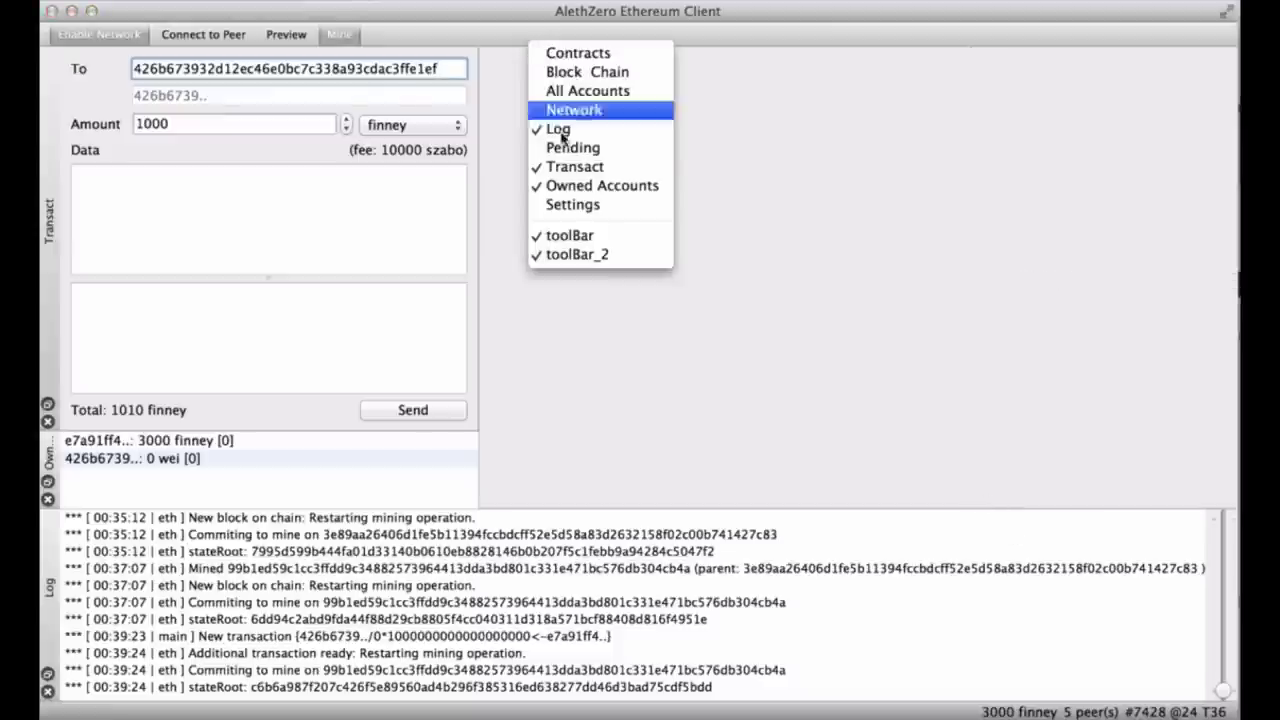
click(579, 150)
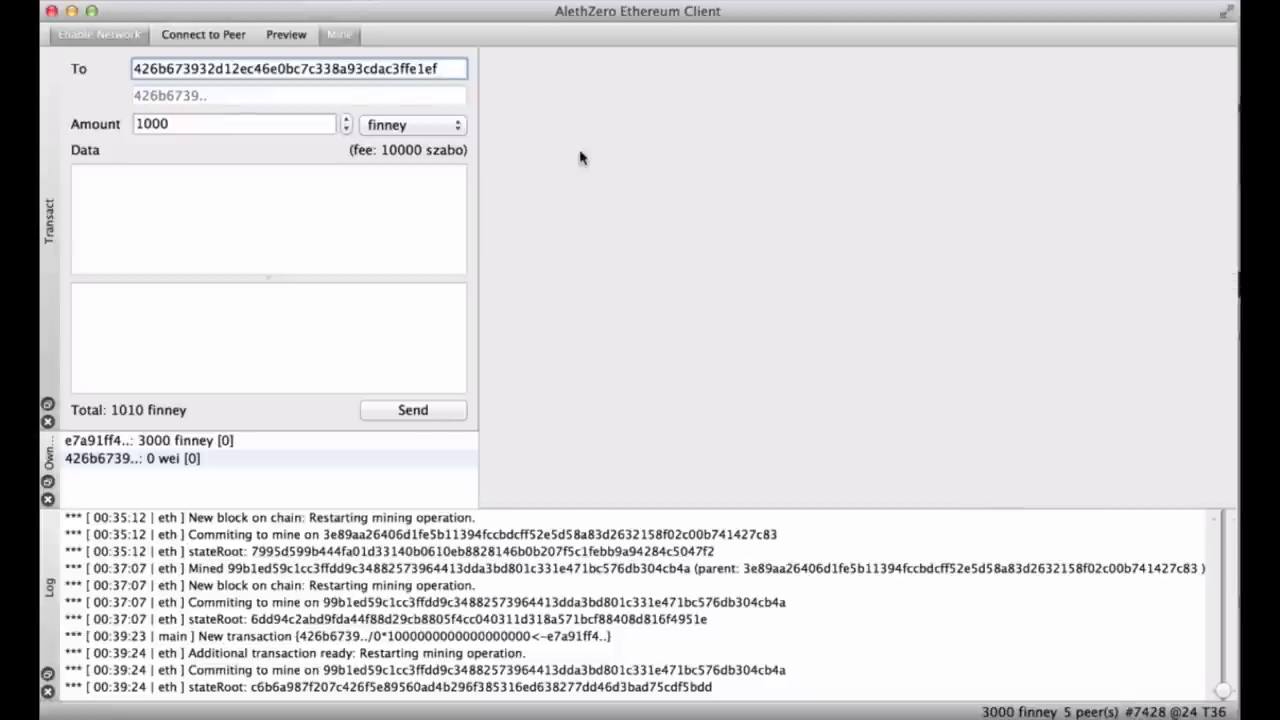
right_click(675, 44)
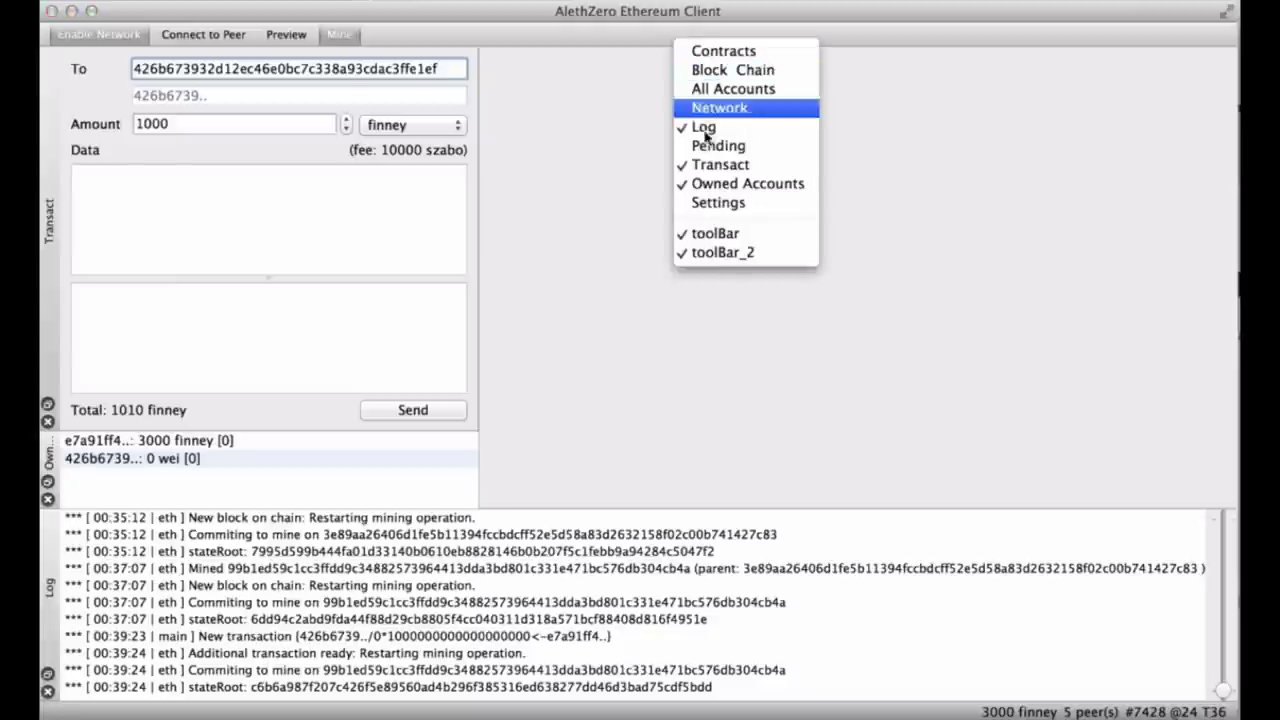
click(706, 148)
right_click(650, 44)
click(685, 148)
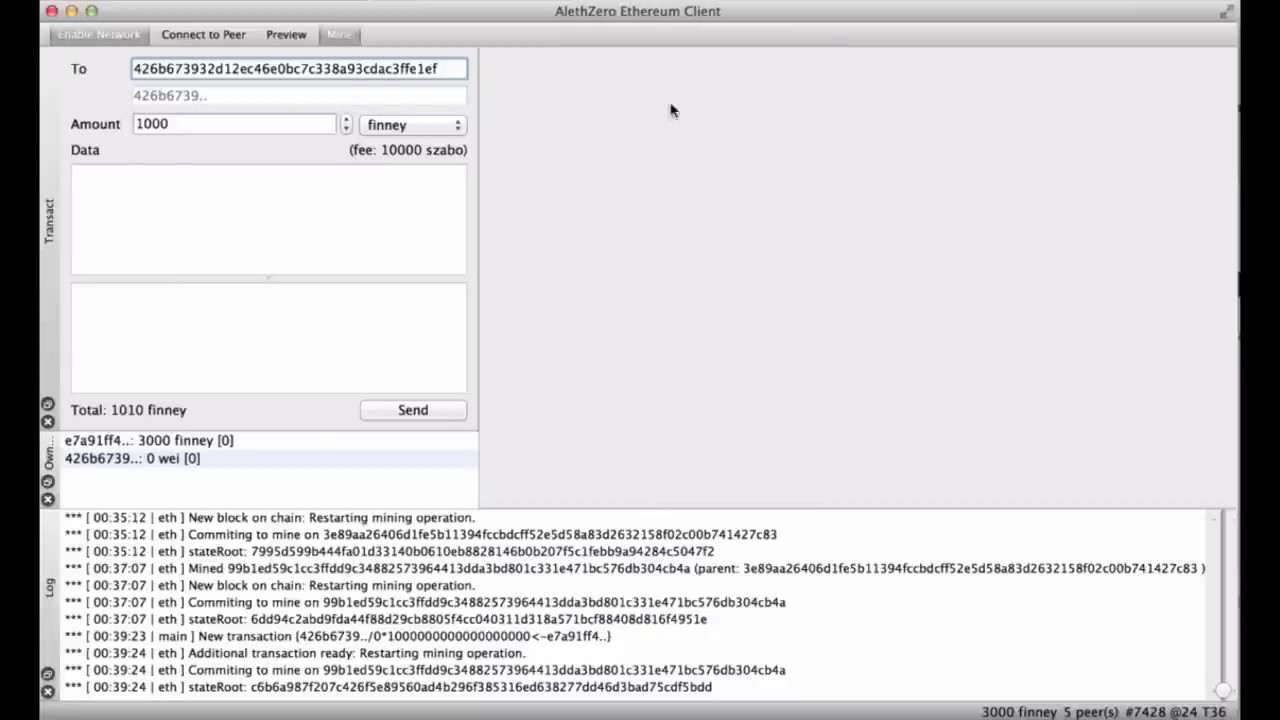
right_click(623, 52)
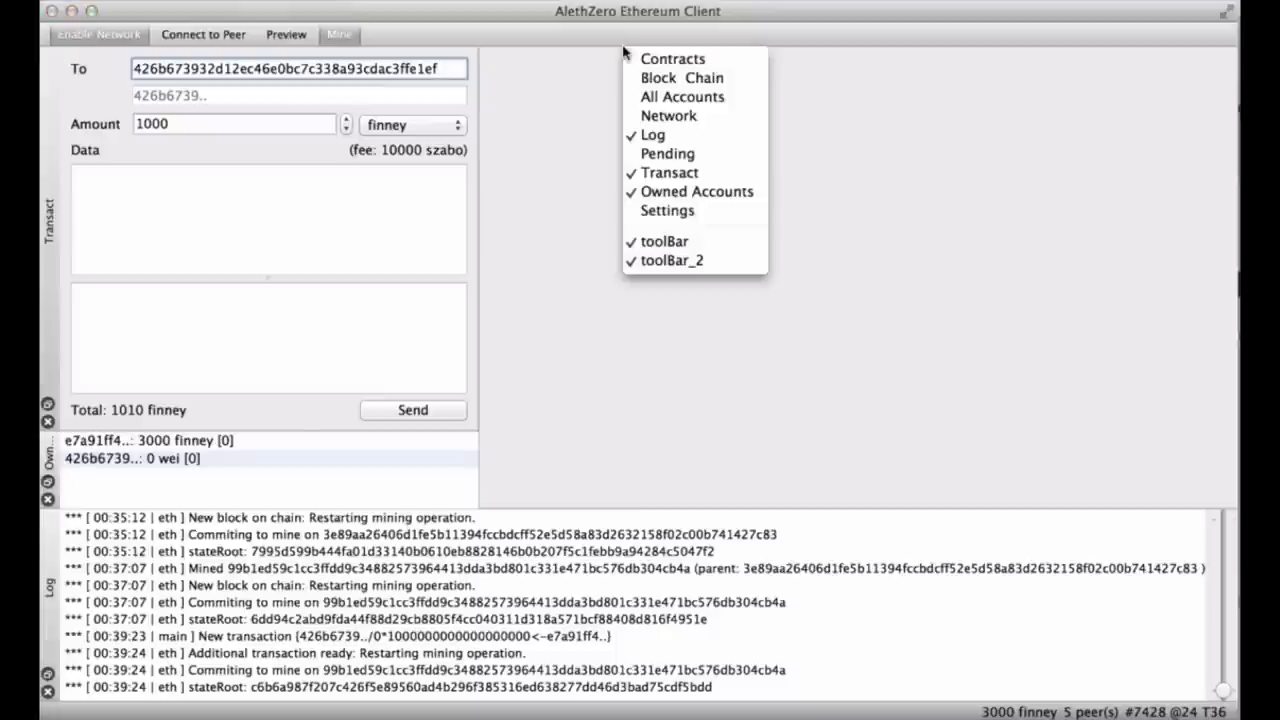
Show the Pending panel as a floating window, moved toward the centre and widened.
click(655, 153)
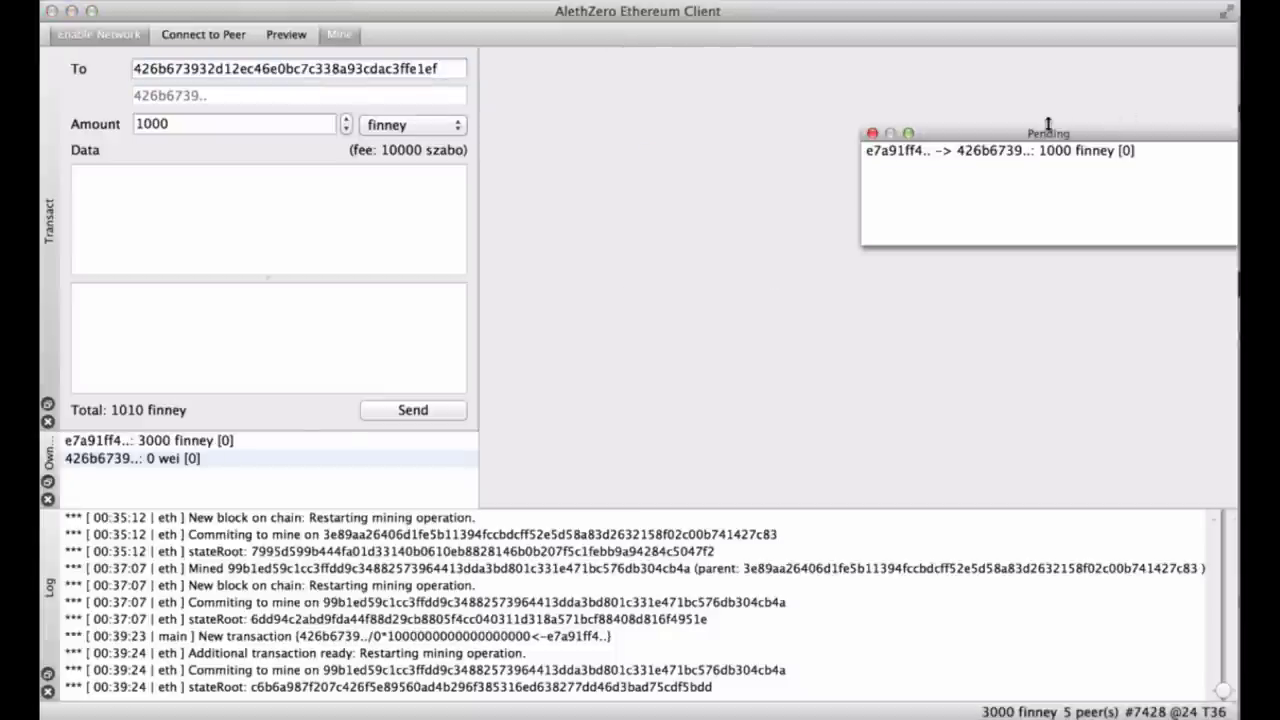
drag(1037, 135, 820, 108)
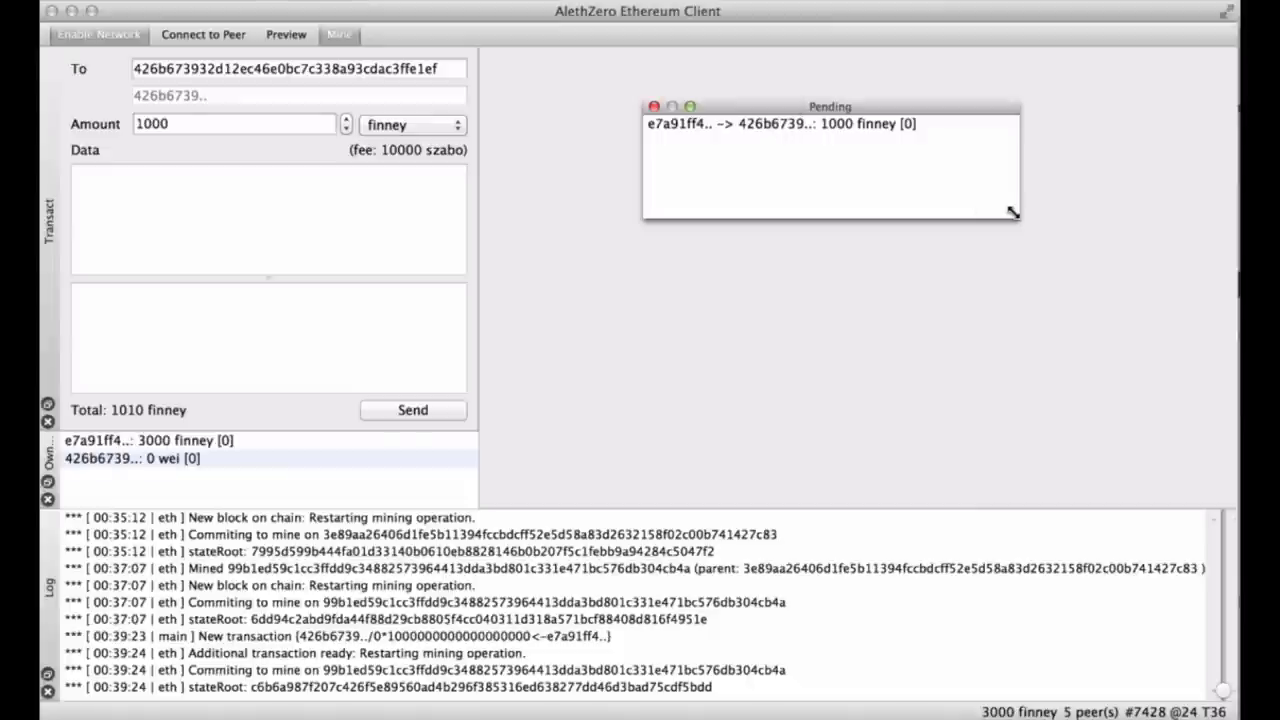
drag(1052, 219, 1095, 219)
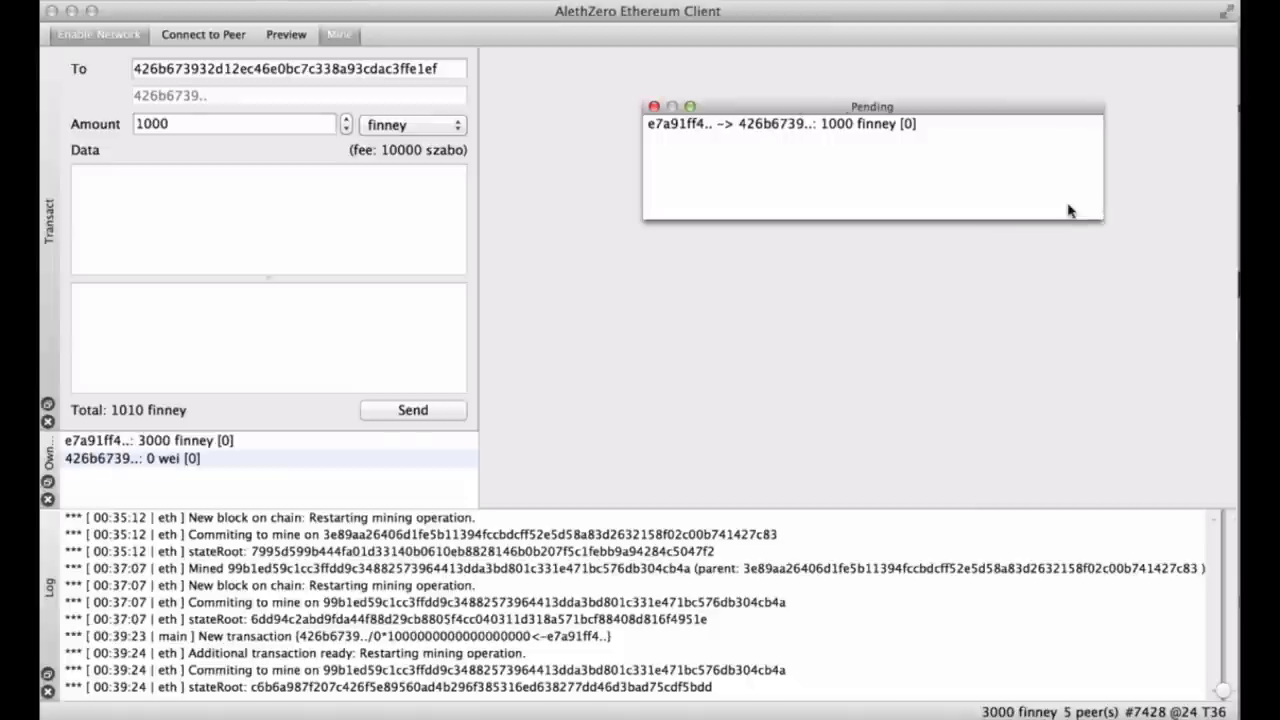
Select the pending 1000-finney transfer, then shift the Pending window left and enlarge it.
click(800, 124)
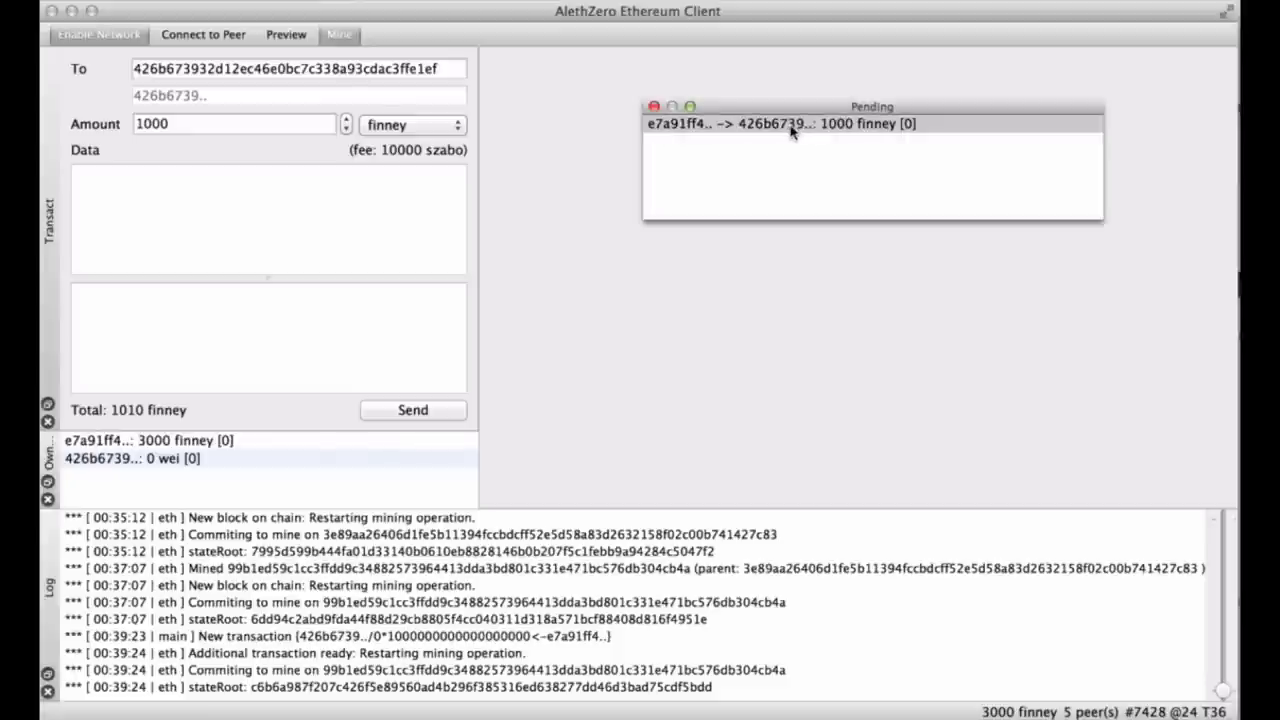
drag(788, 104, 704, 118)
drag(1016, 230, 1186, 360)
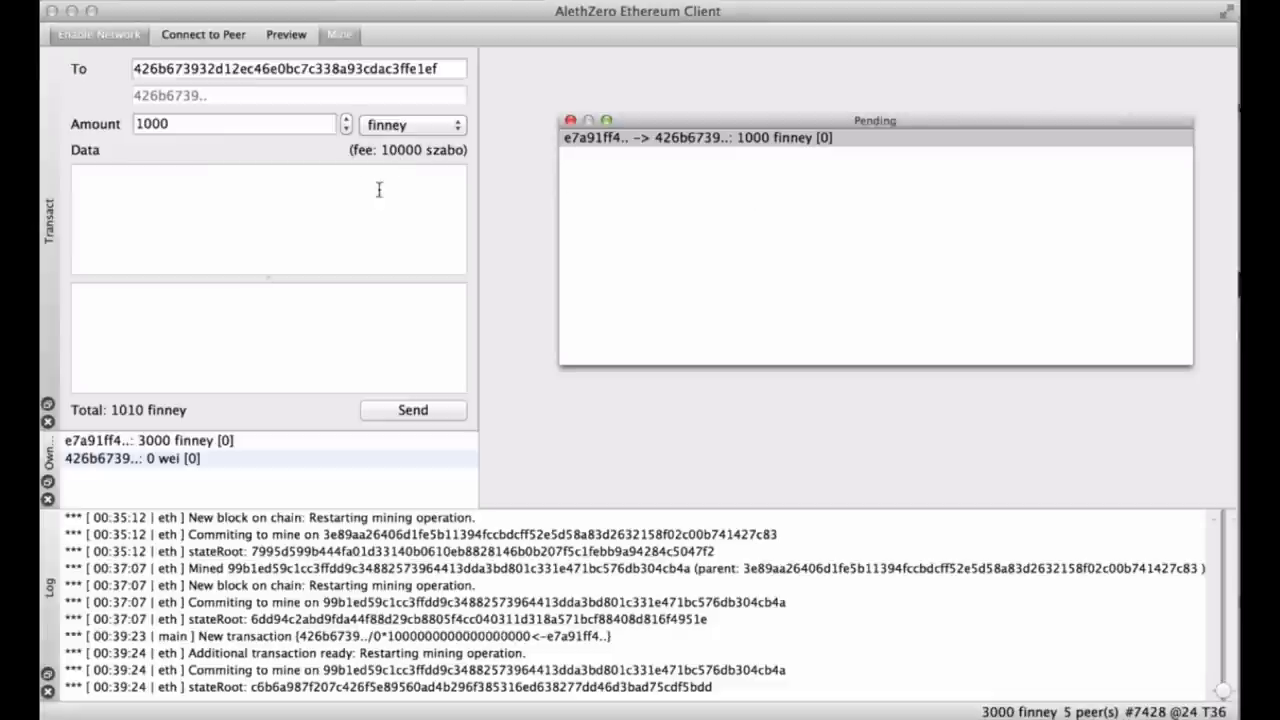
Keep finney as the amount unit and nudge the Pending window slightly left.
click(430, 132)
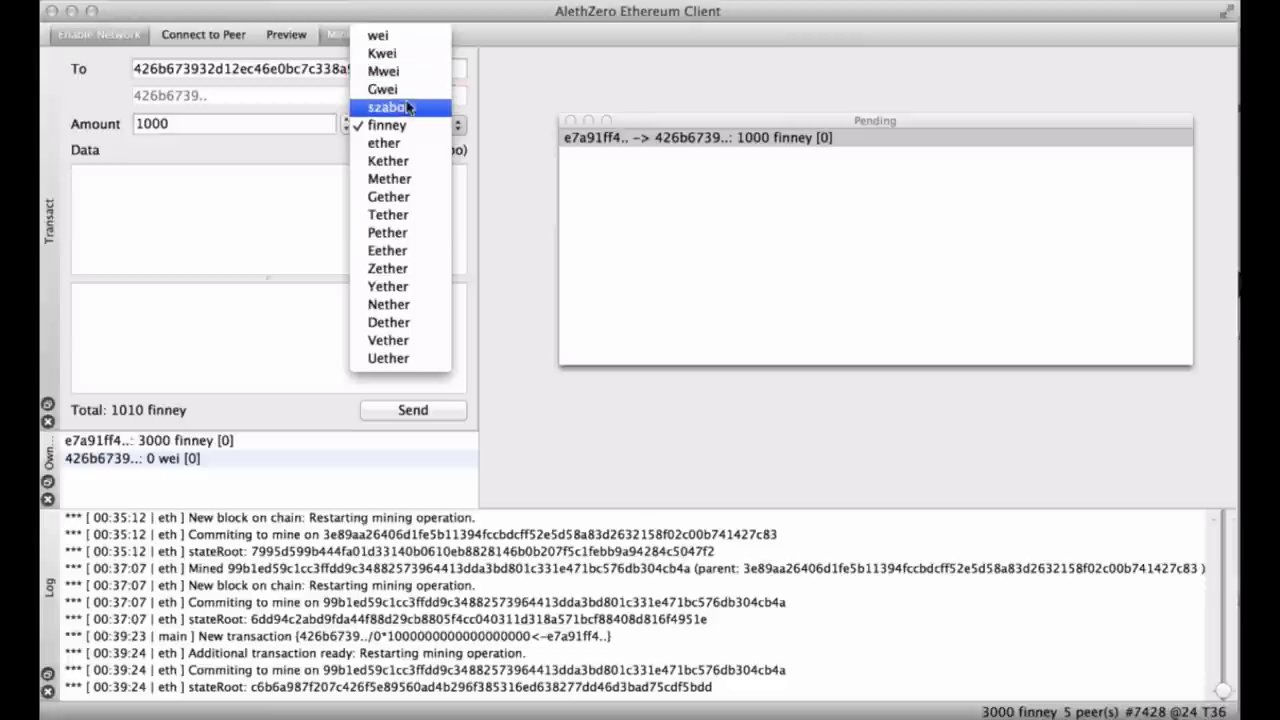
click(451, 128)
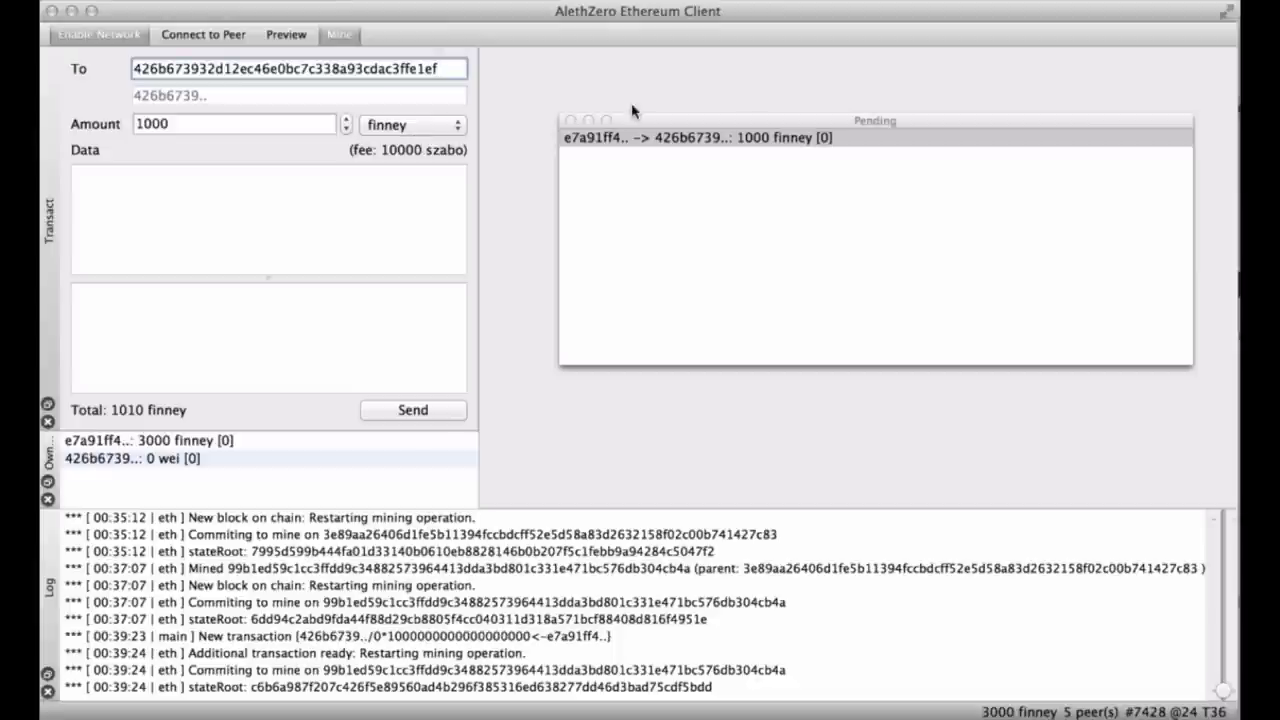
drag(638, 124, 596, 120)
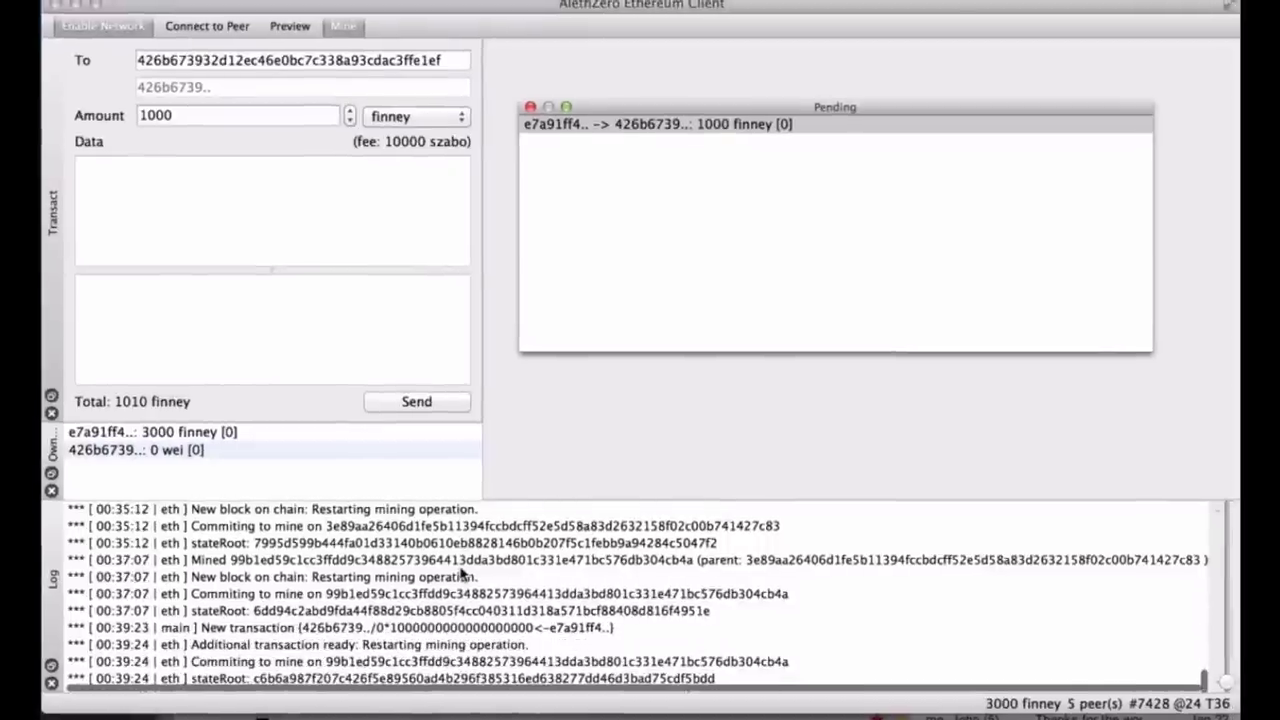
scroll(465, 572, up, 5)
scroll(463, 576, down, 3)
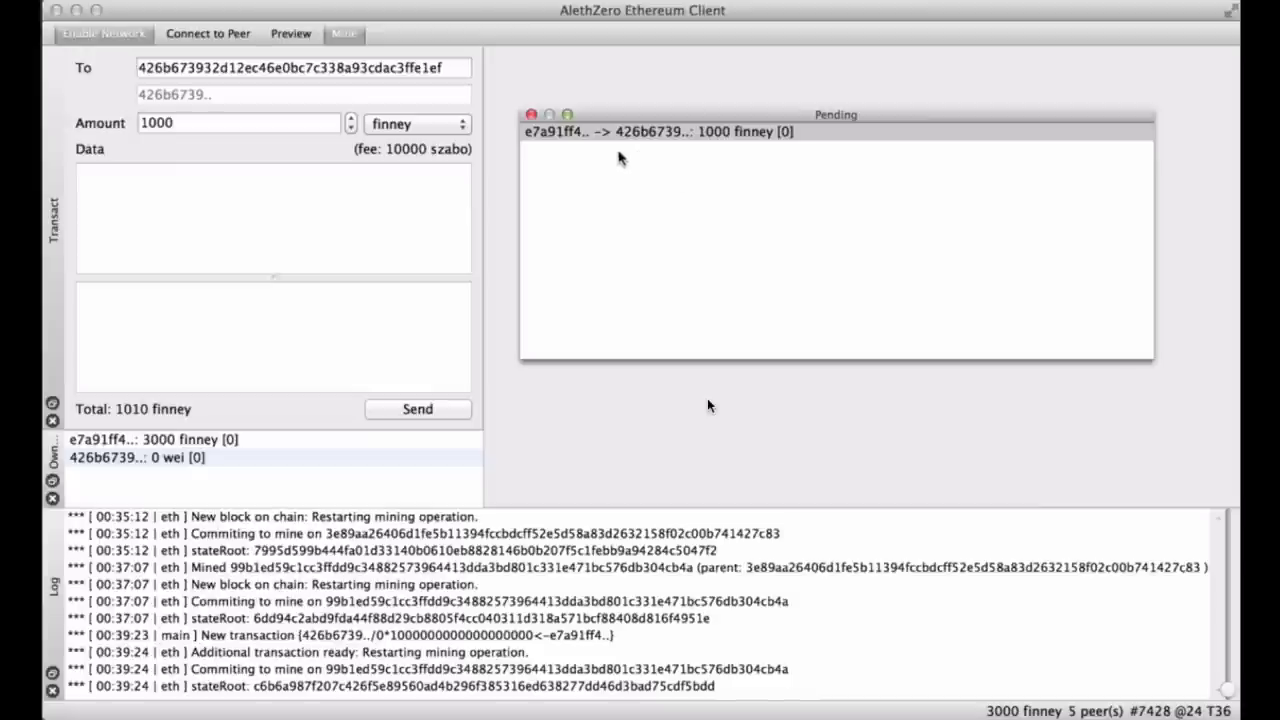
Raise the Pending window up and right, with focus back on the transaction form.
drag(663, 114, 688, 88)
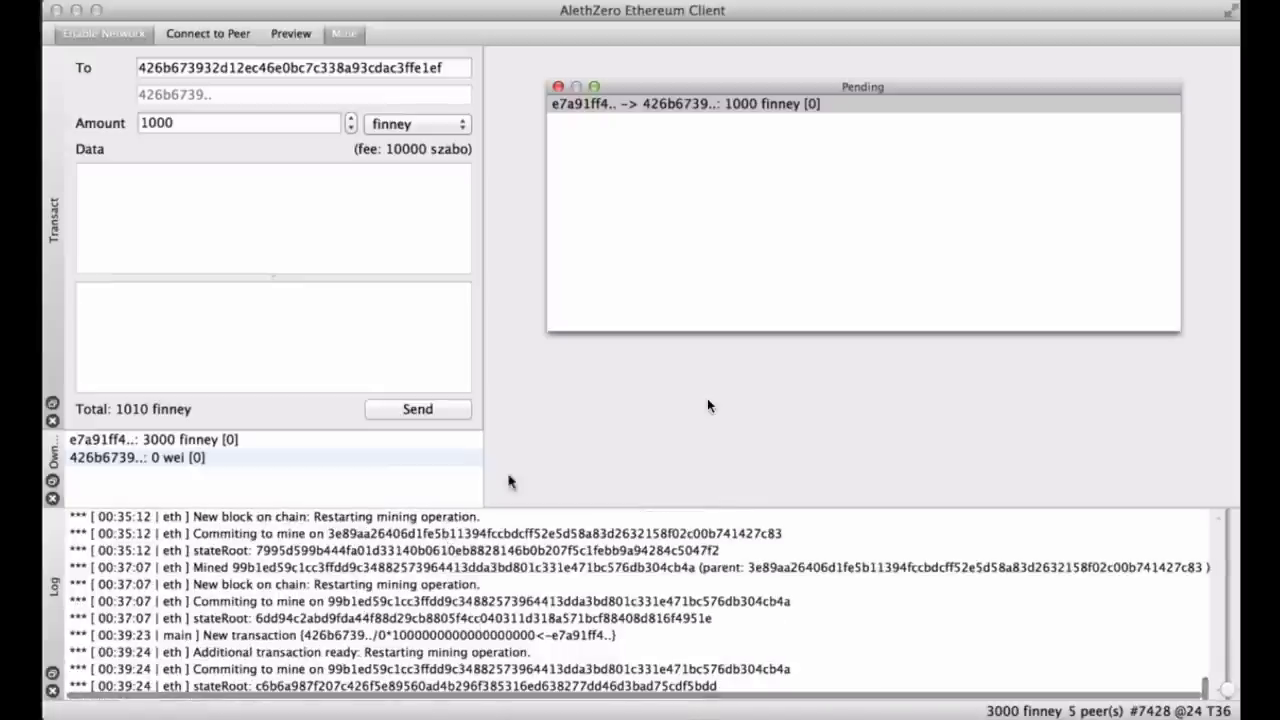
click(549, 416)
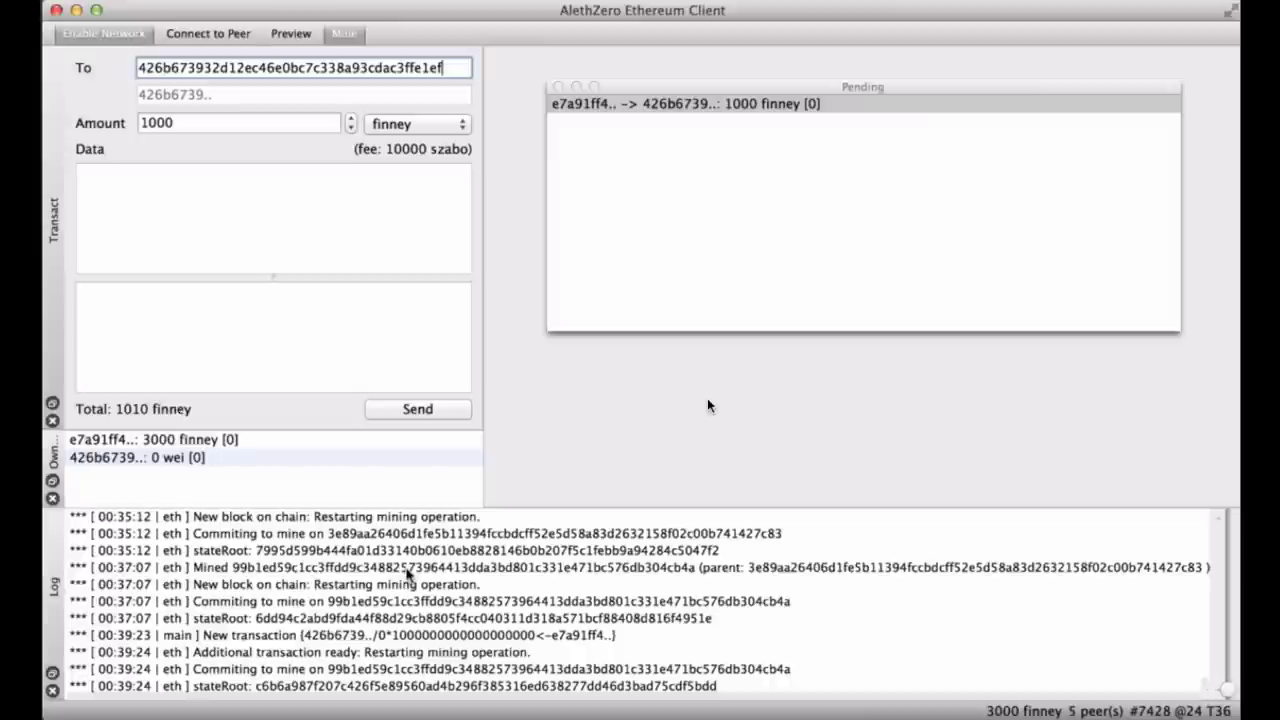
scroll(318, 592, up, 1)
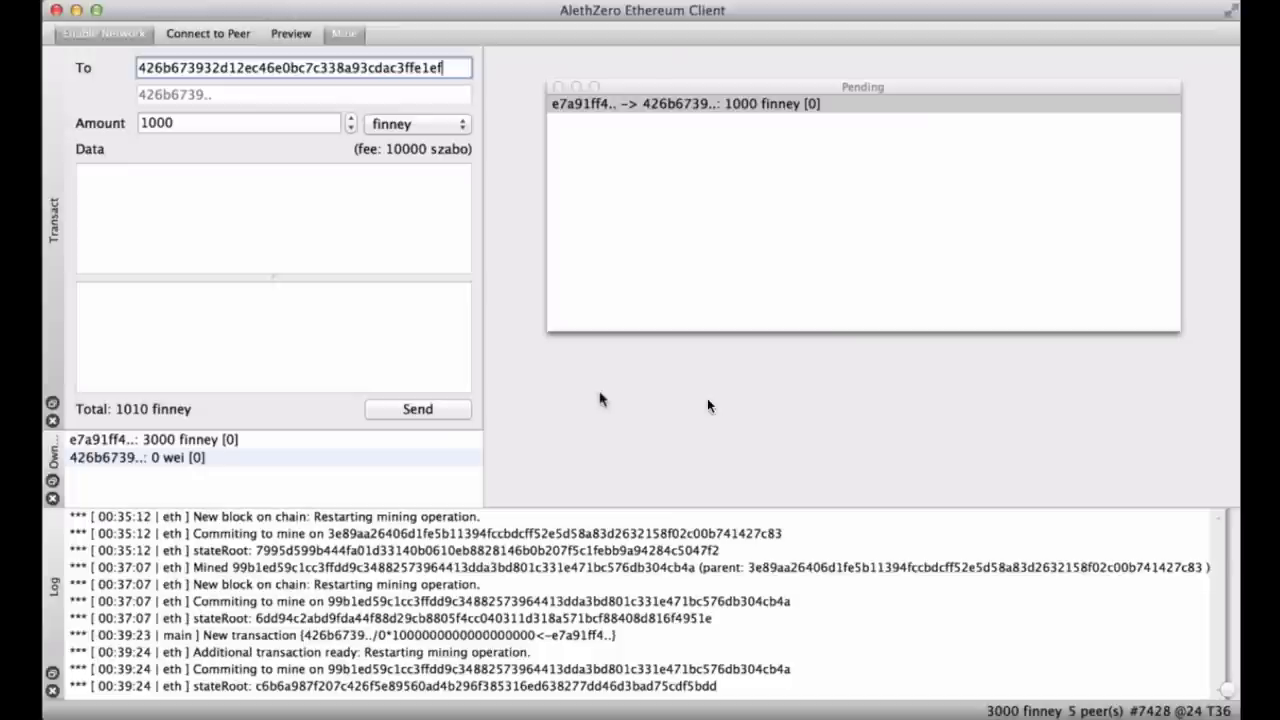
Drag the Log scrollbar to the bottom for the latest messages, then lower the Pending window.
right_click(558, 38)
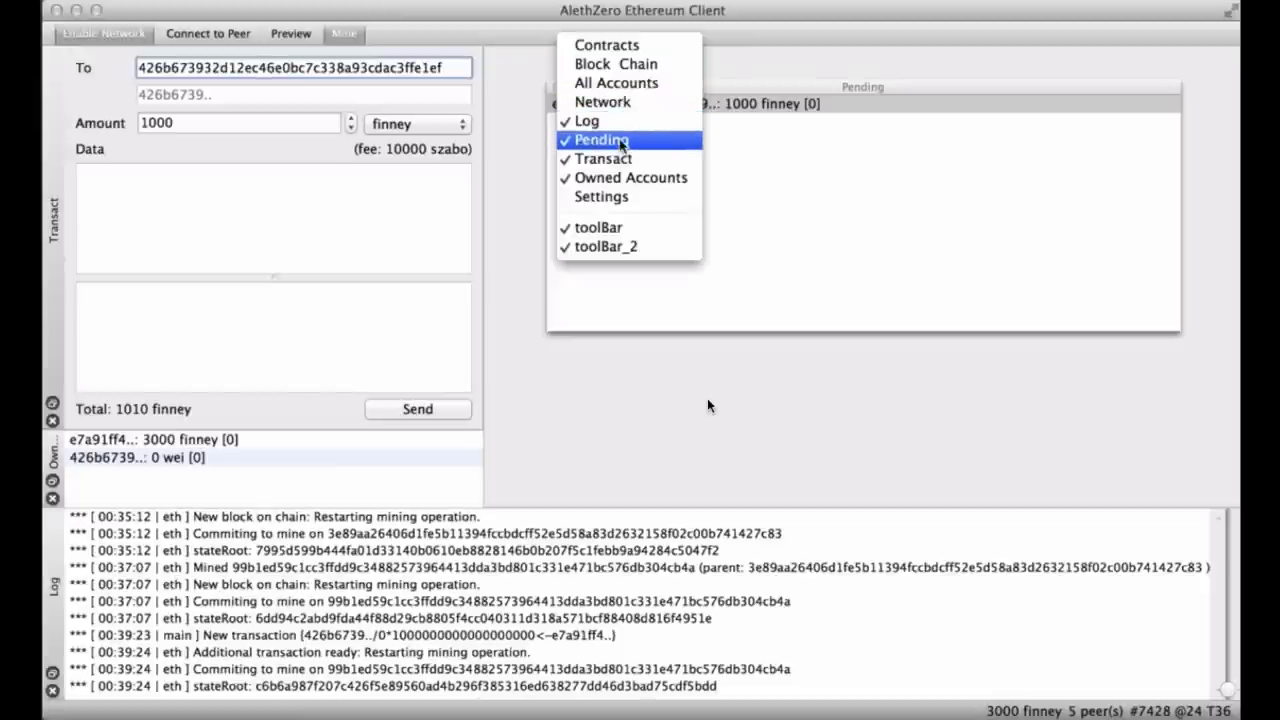
click(586, 482)
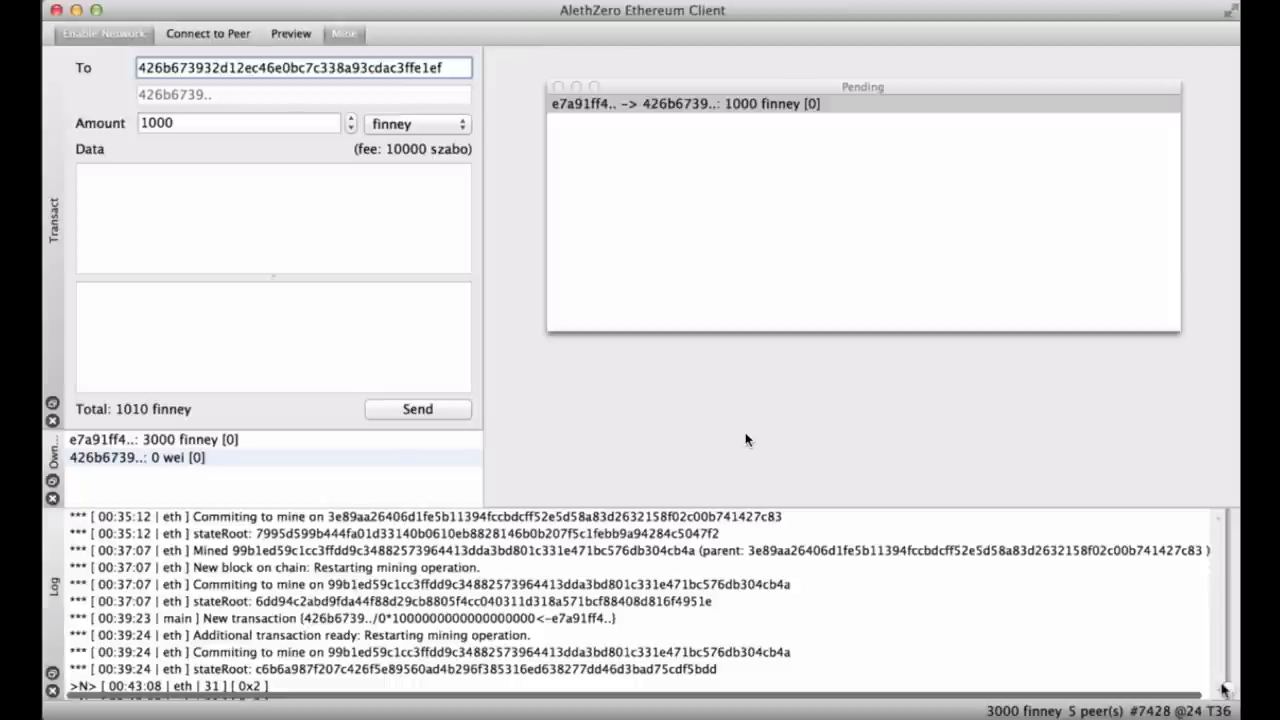
scroll(1105, 650, down, 3)
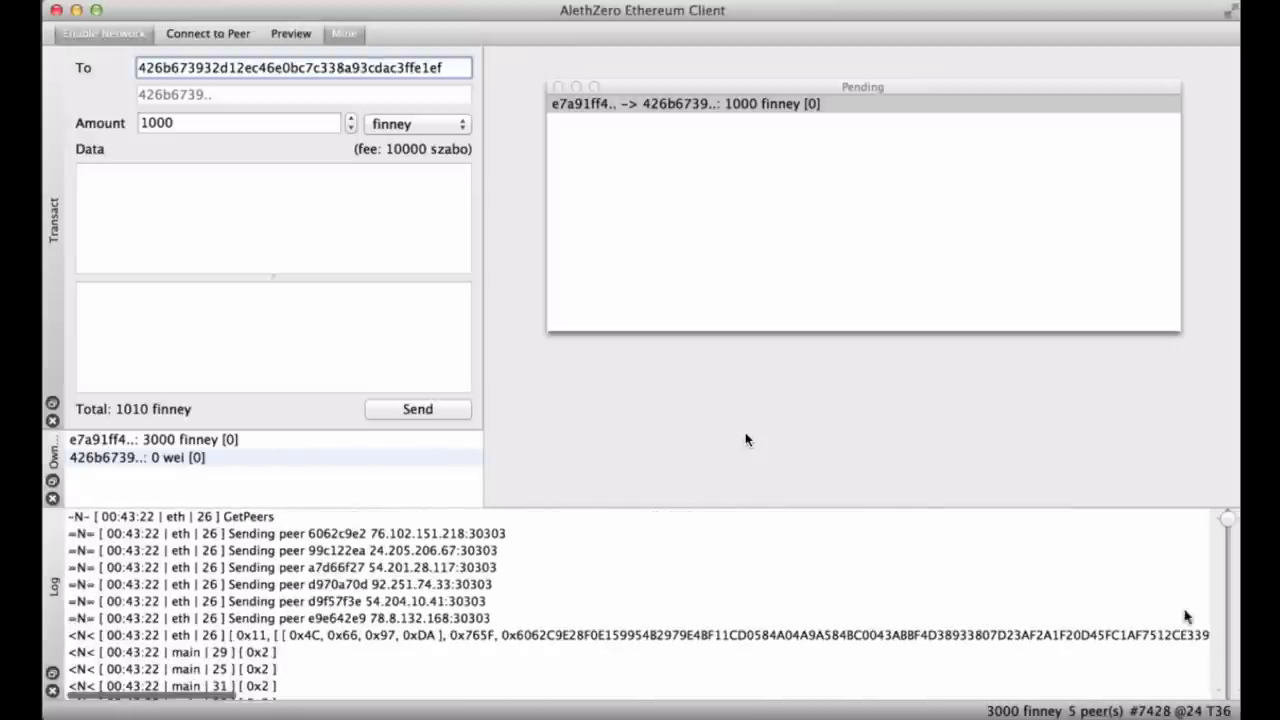
drag(1207, 655, 1228, 528)
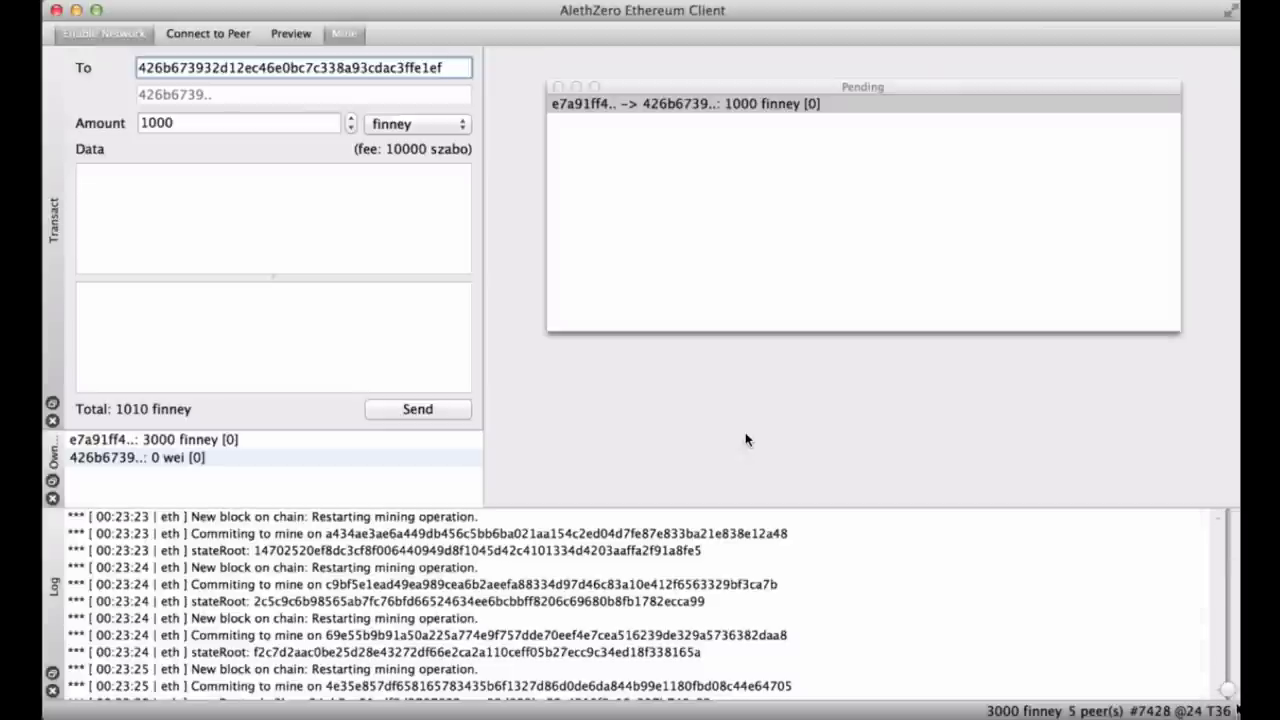
scroll(1190, 573, down, 20)
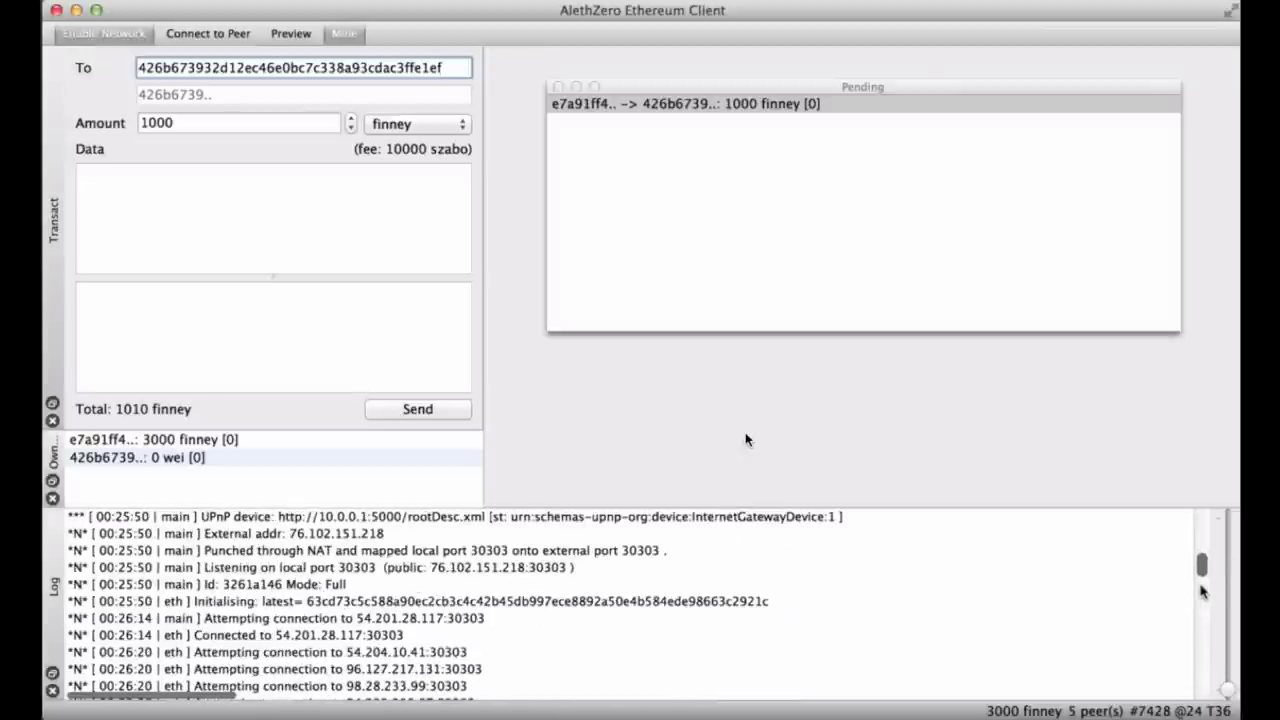
drag(1202, 575, 1203, 680)
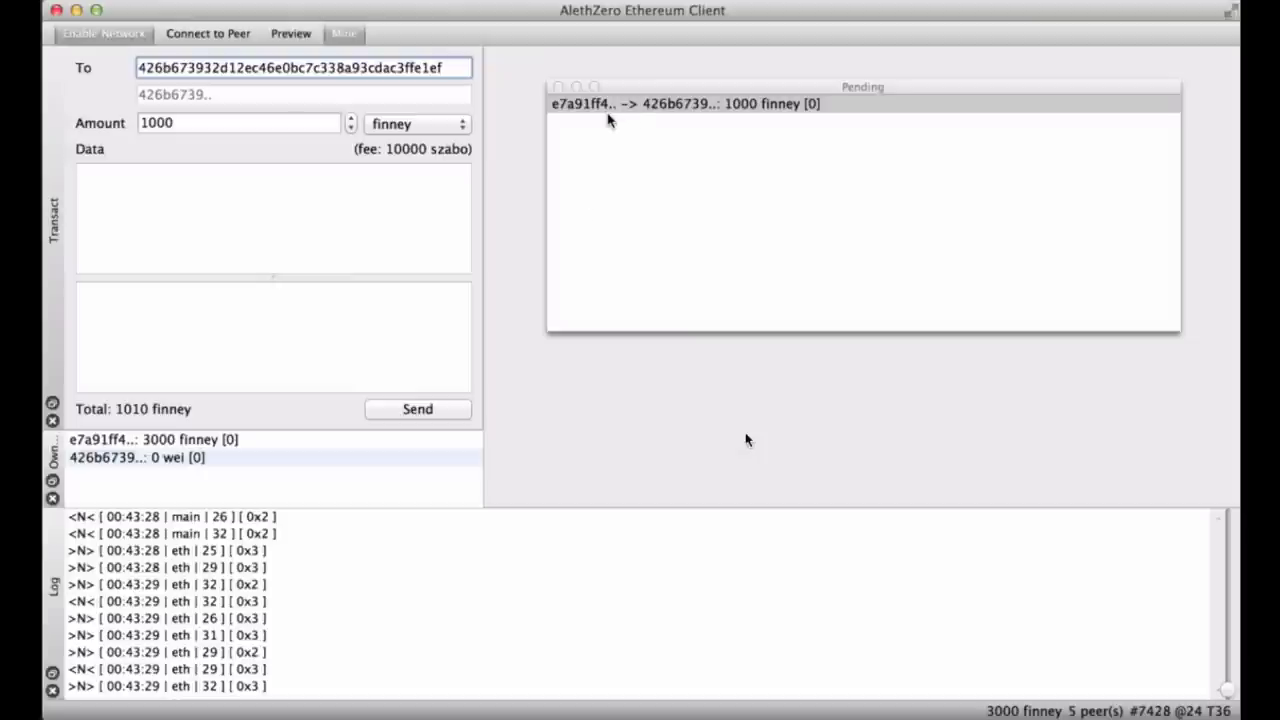
click(604, 115)
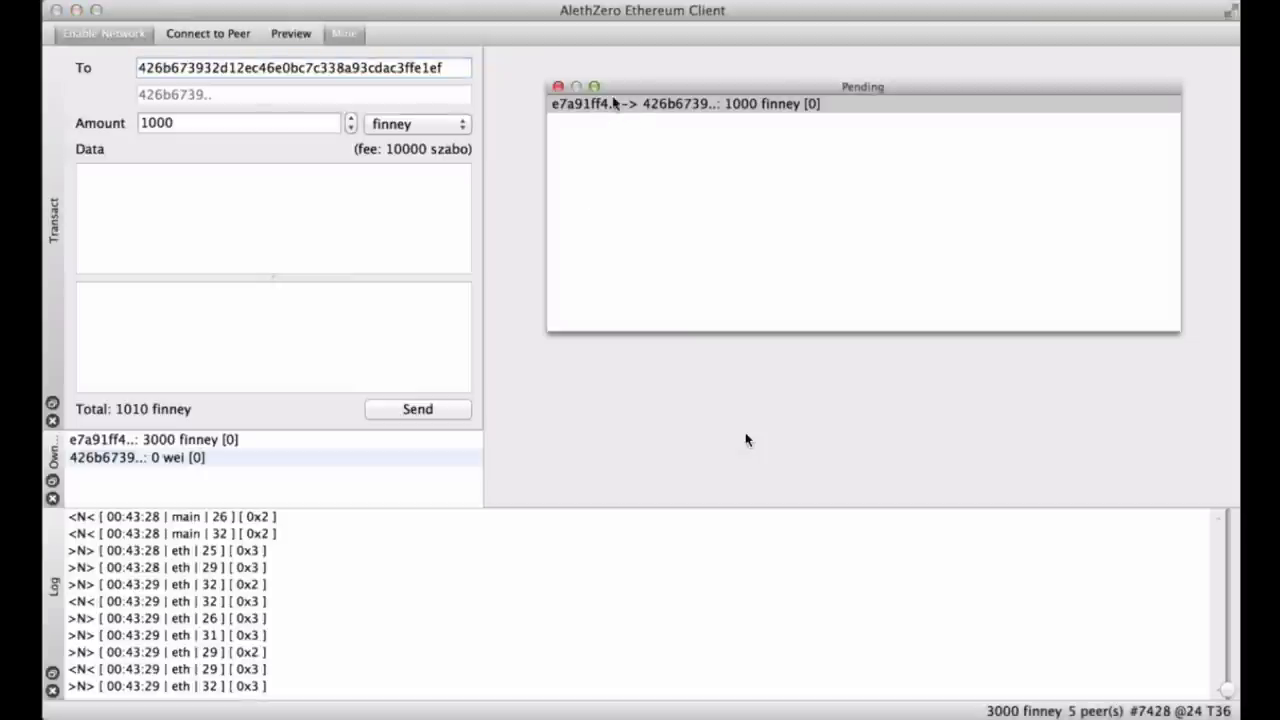
drag(626, 90, 606, 134)
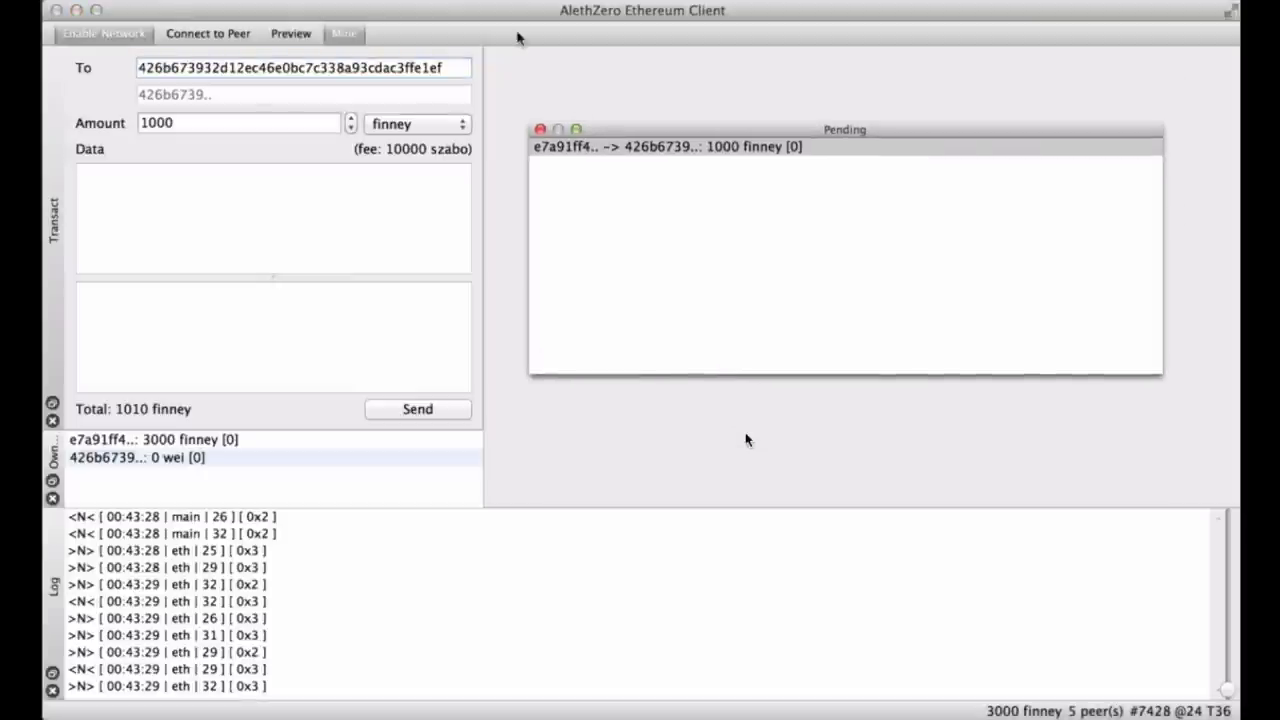
Show the Settings panel, move Pending off it, and select the Name Registrar address.
right_click(517, 36)
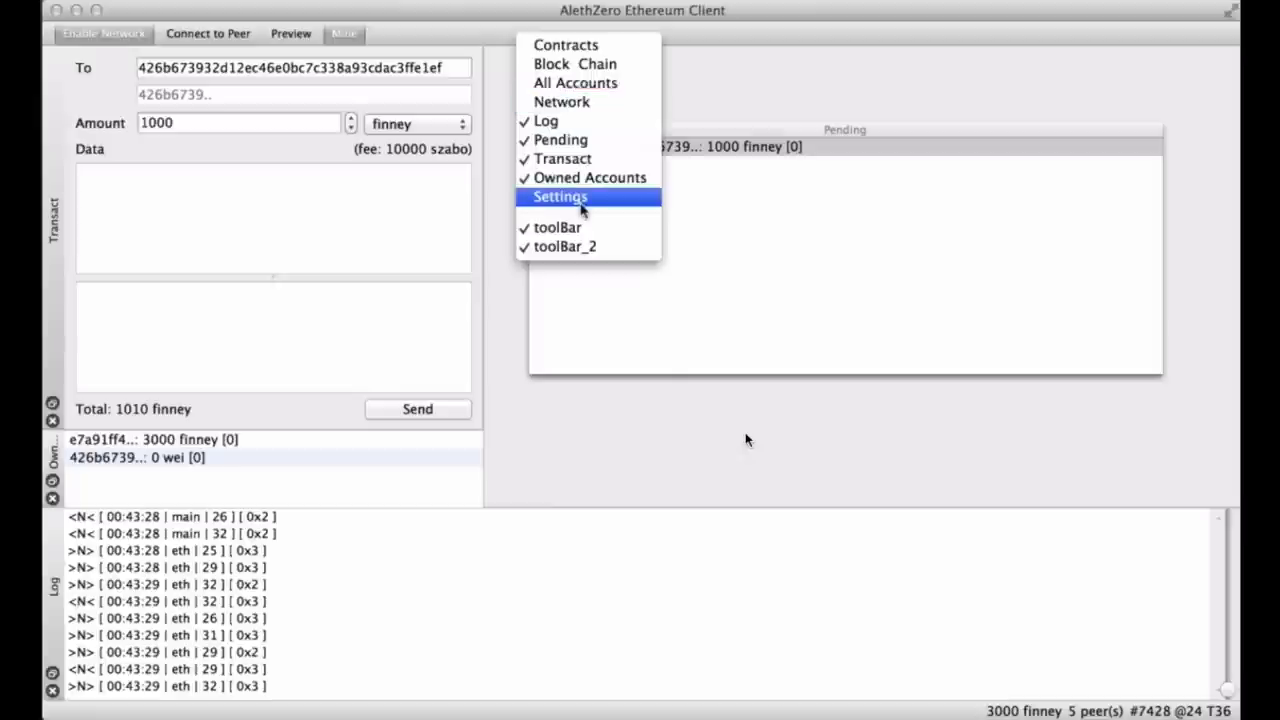
click(582, 206)
drag(870, 121, 586, 174)
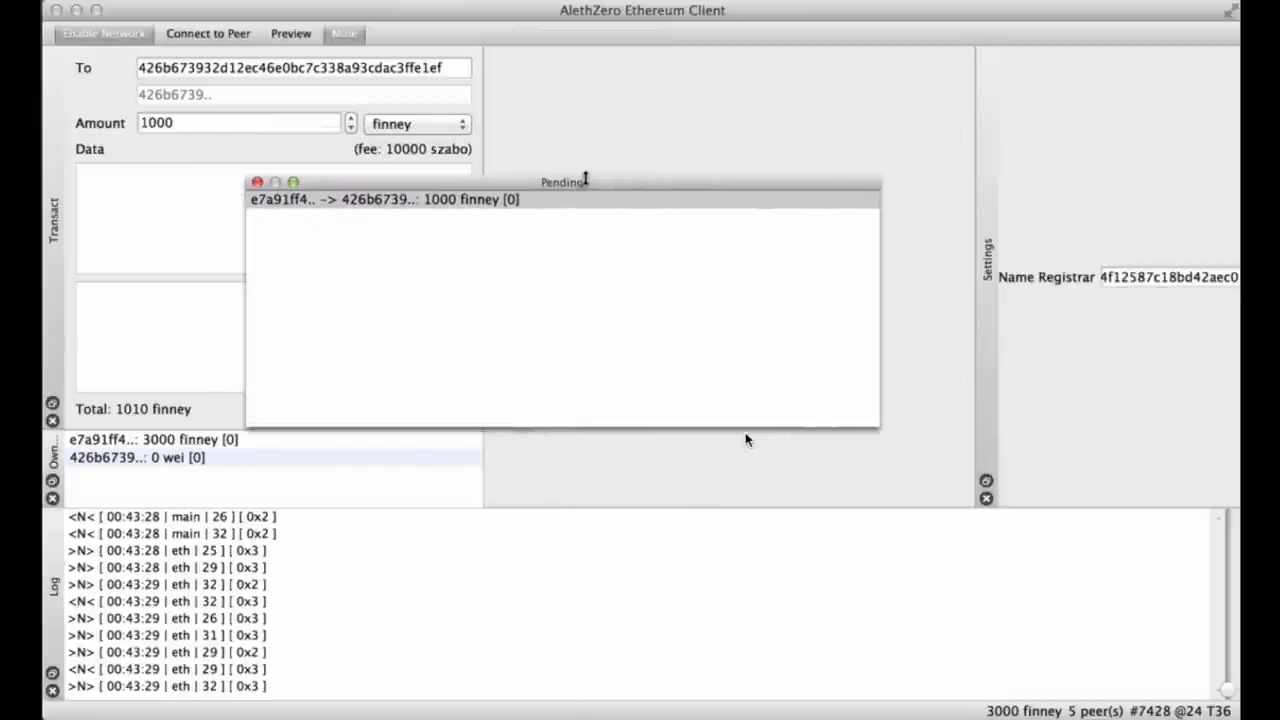
click(1165, 275)
double_click(1165, 275)
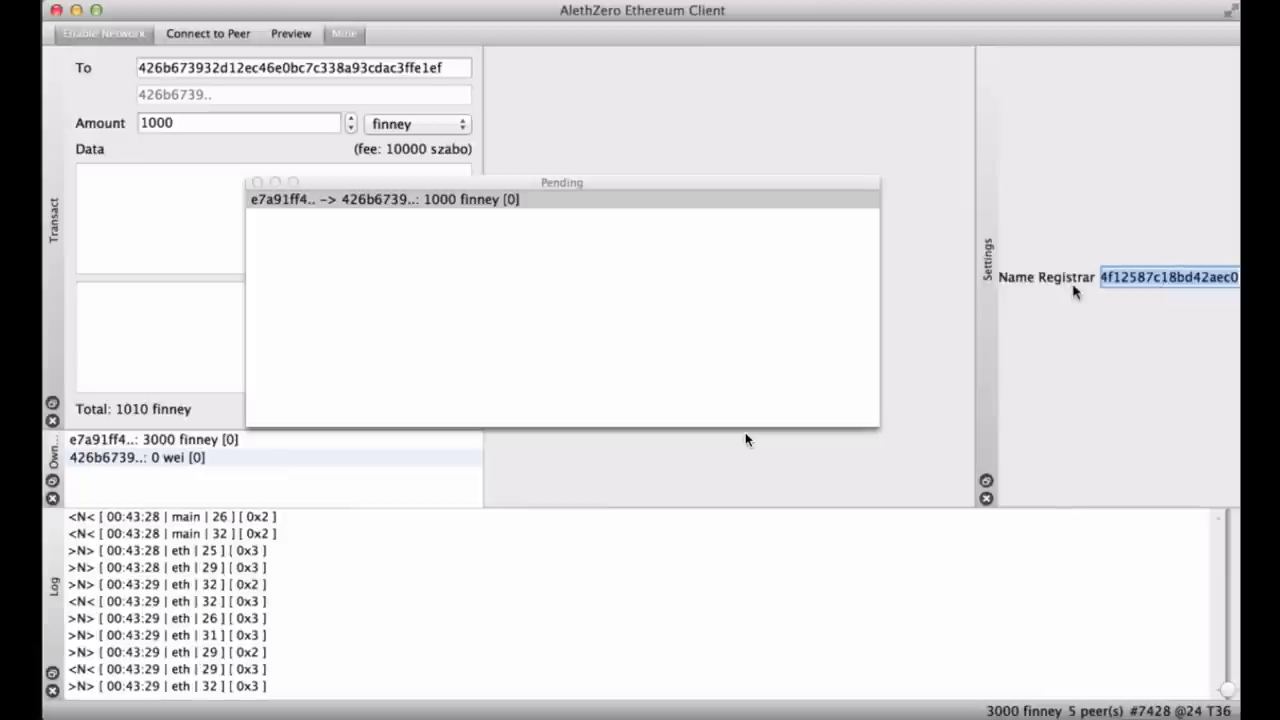
click(1105, 277)
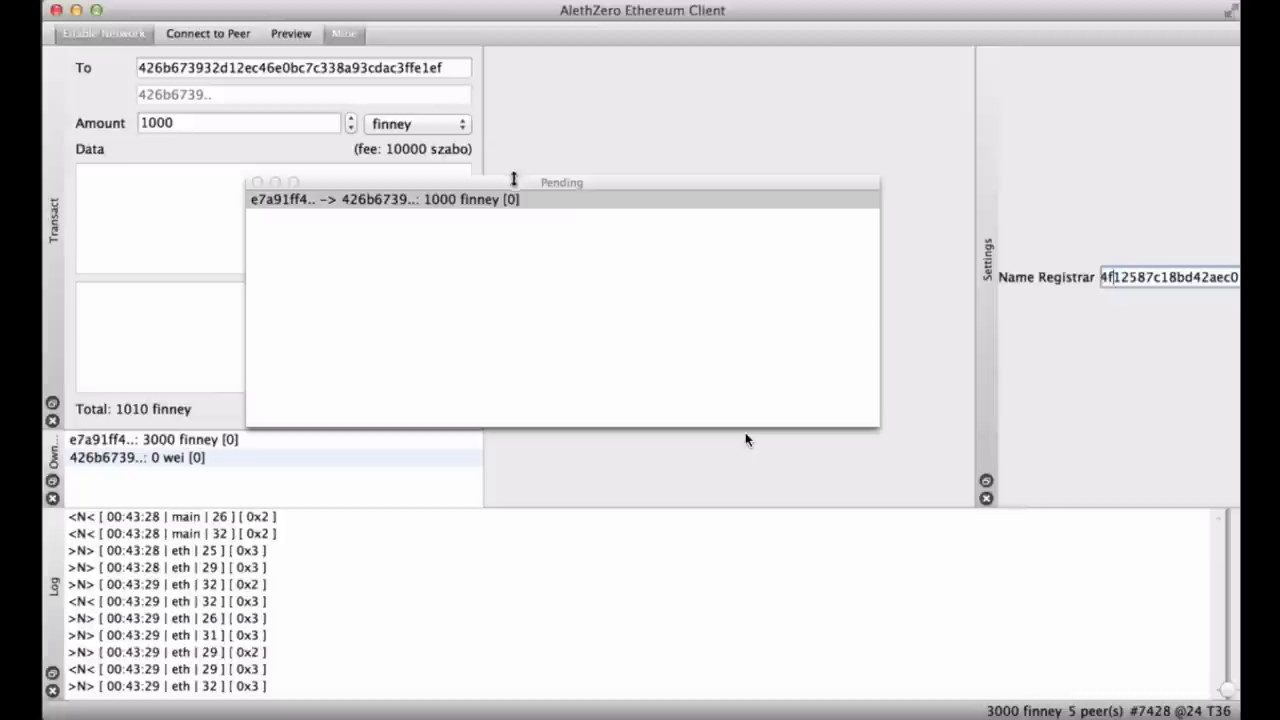
Reselect the full Name Registrar address and move the Pending window down over the Log.
drag(514, 180, 405, 180)
click(957, 323)
double_click(1120, 290)
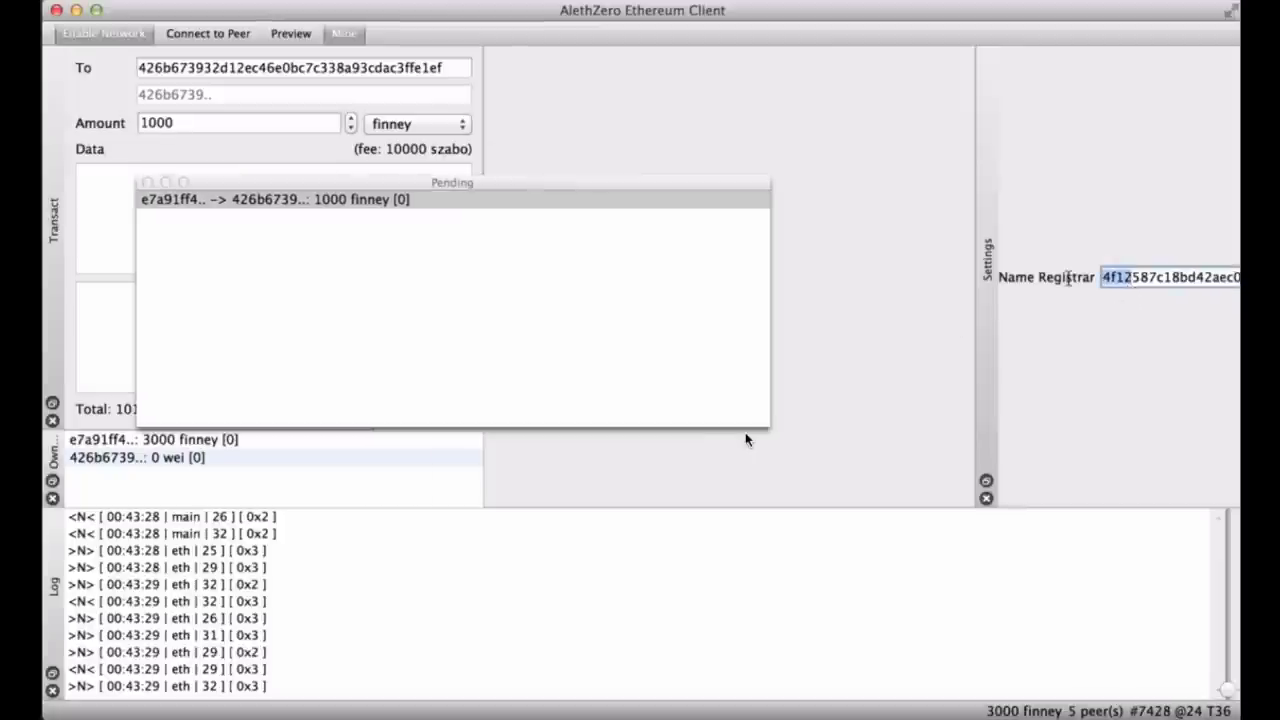
click(1112, 280)
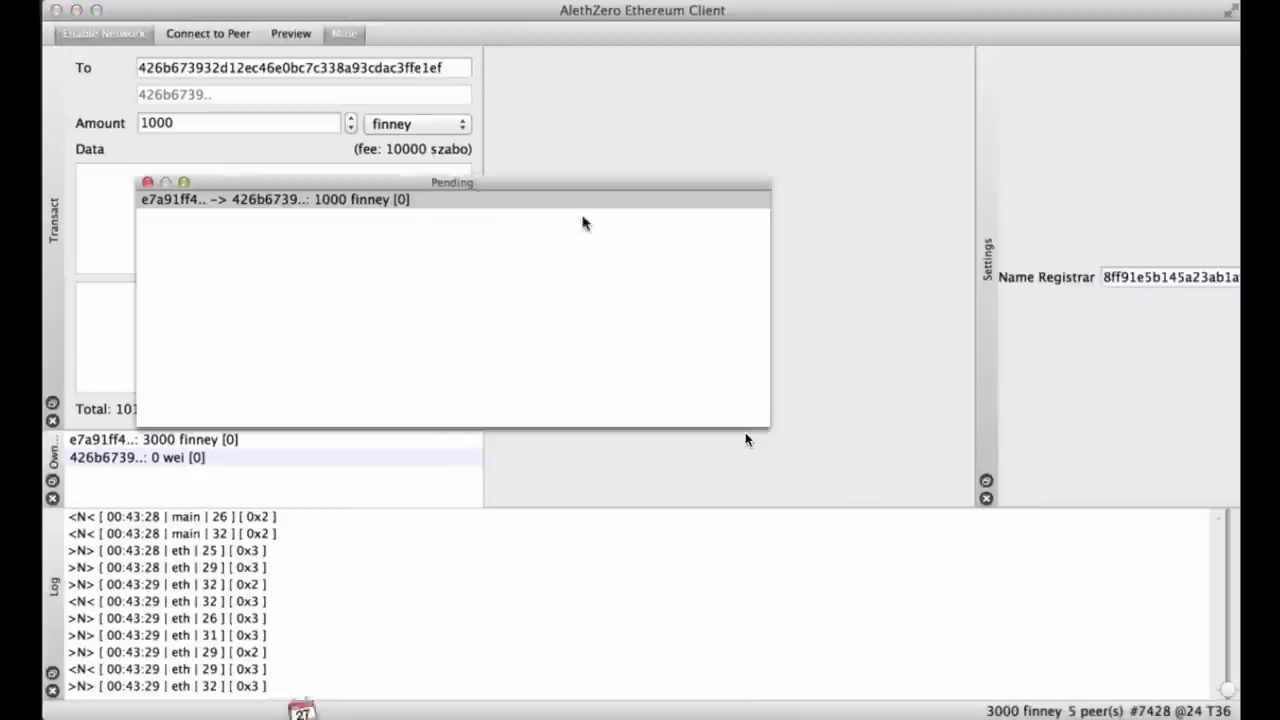
drag(587, 177, 566, 530)
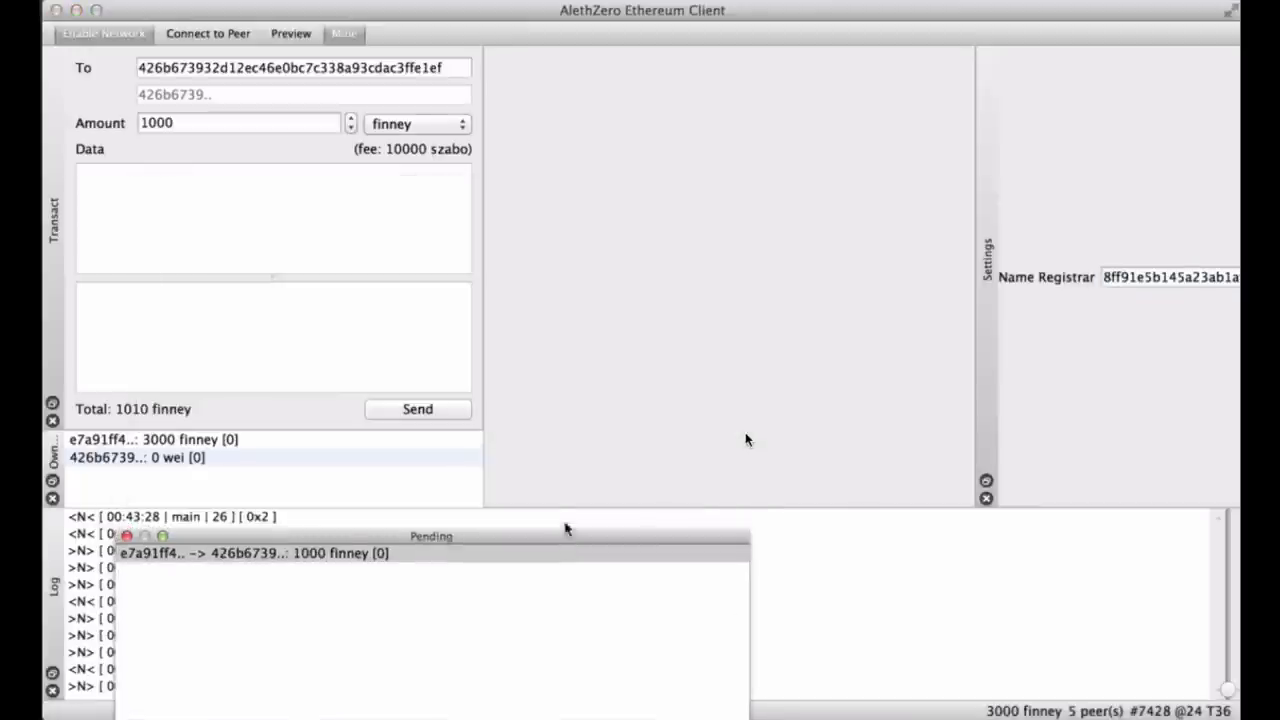
Show the Contracts panel and scroll through its list.
right_click(632, 36)
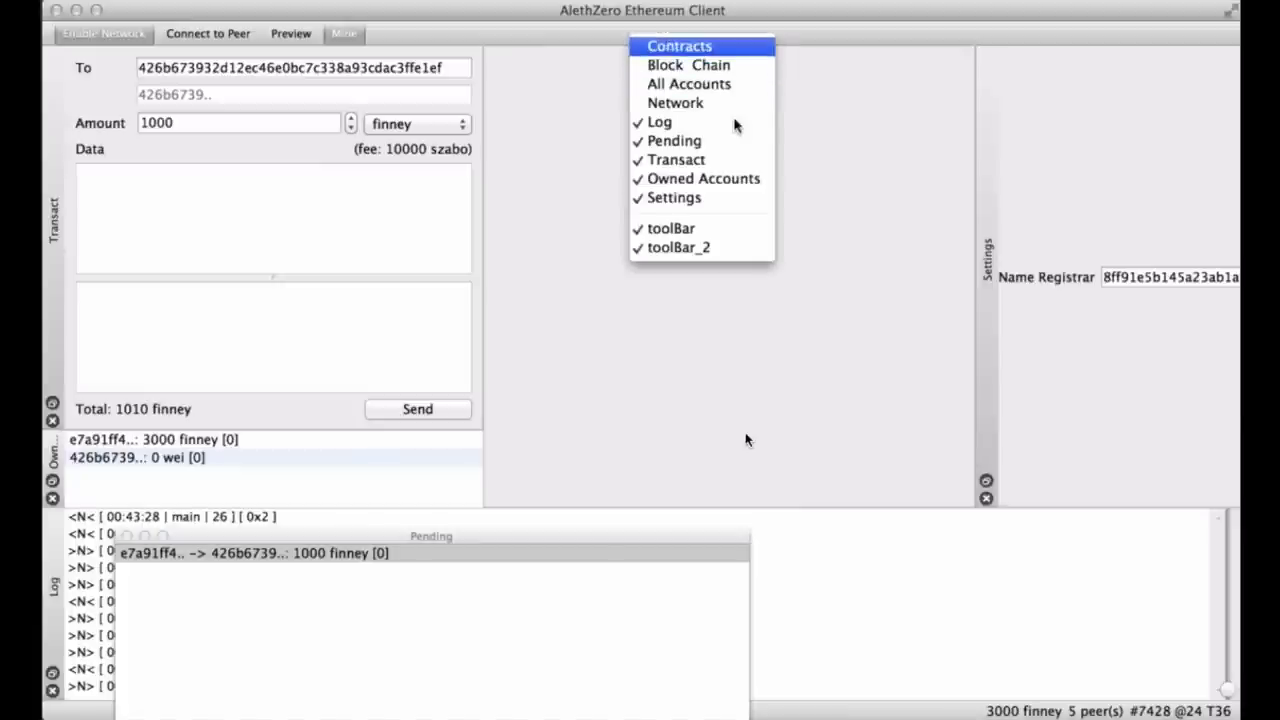
click(694, 48)
scroll(779, 138, down, 3)
scroll(779, 138, down, 20)
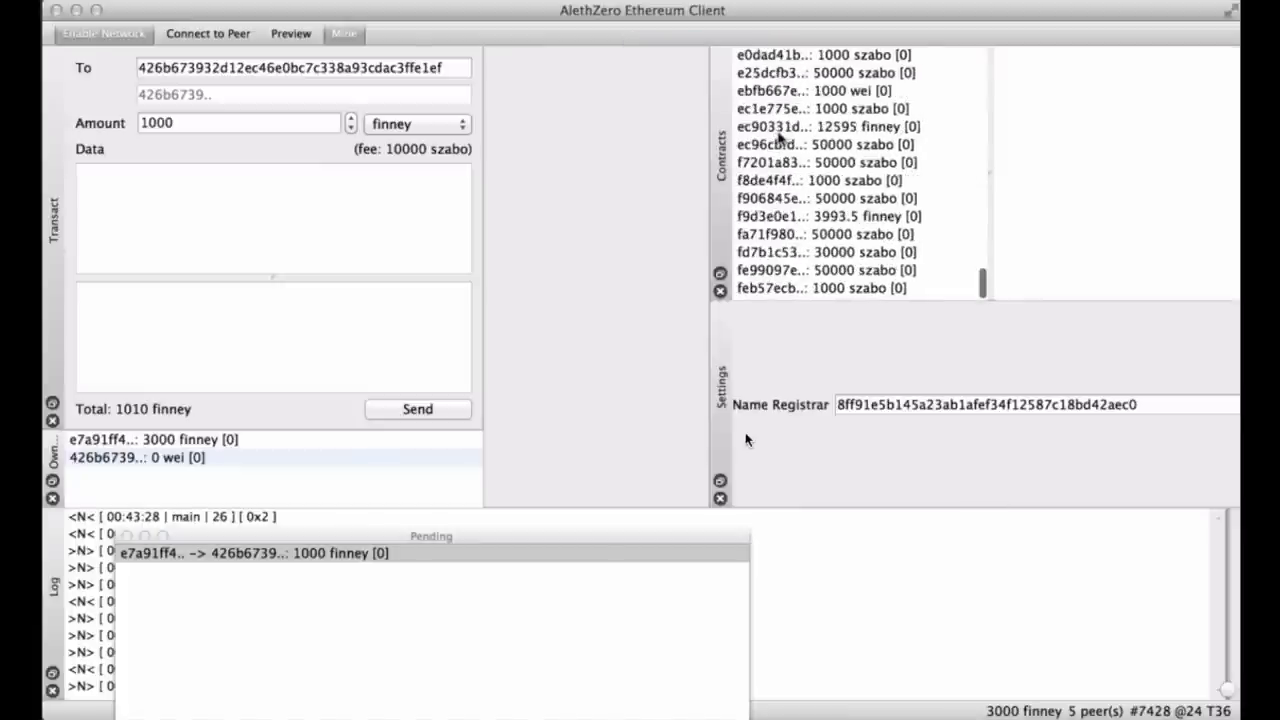
scroll(779, 138, up, 6)
scroll(779, 138, up, 15)
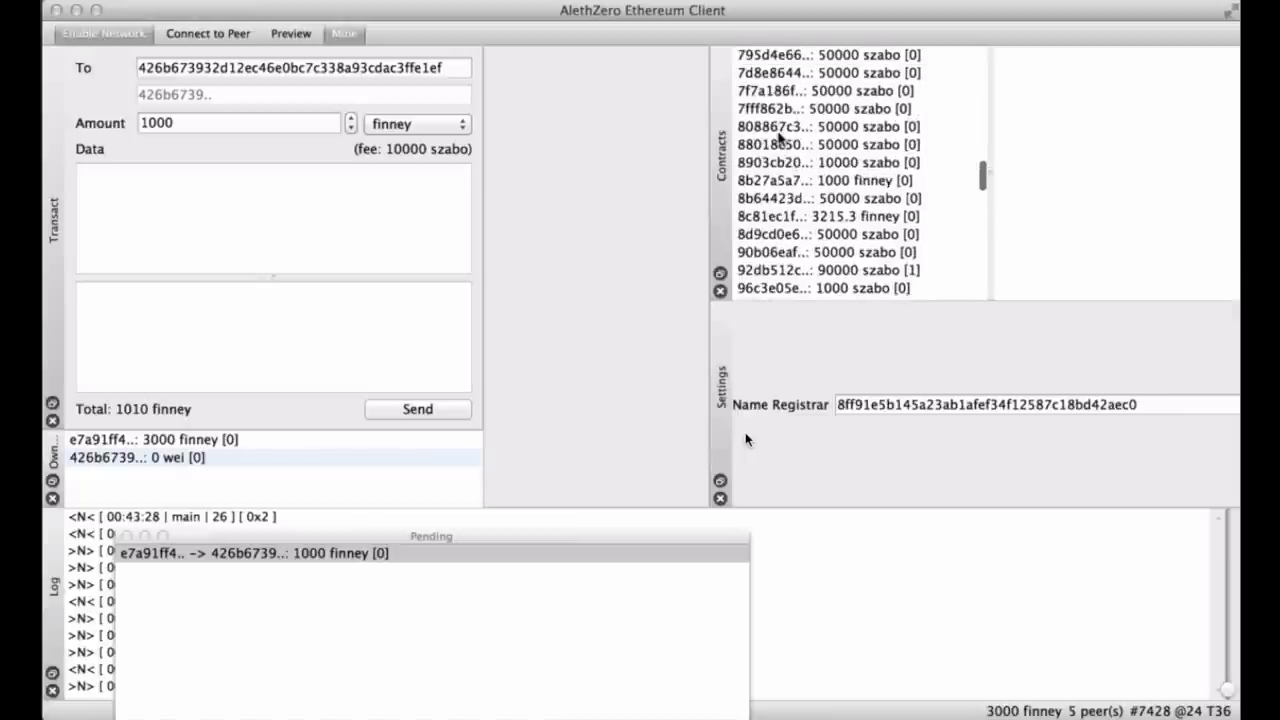
scroll(779, 138, up, 2)
scroll(777, 145, down, 5)
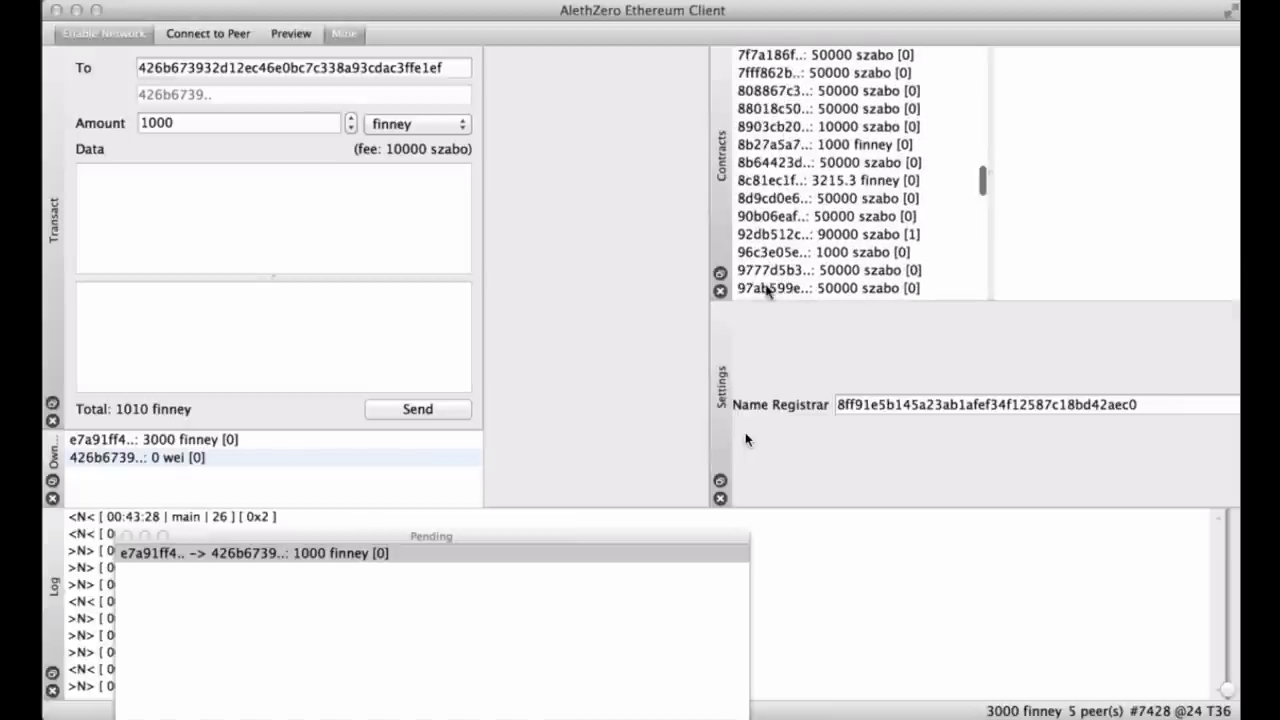
Close the Settings panel and dock the Pending list on the right beside Contracts.
scroll(817, 206, down, 5)
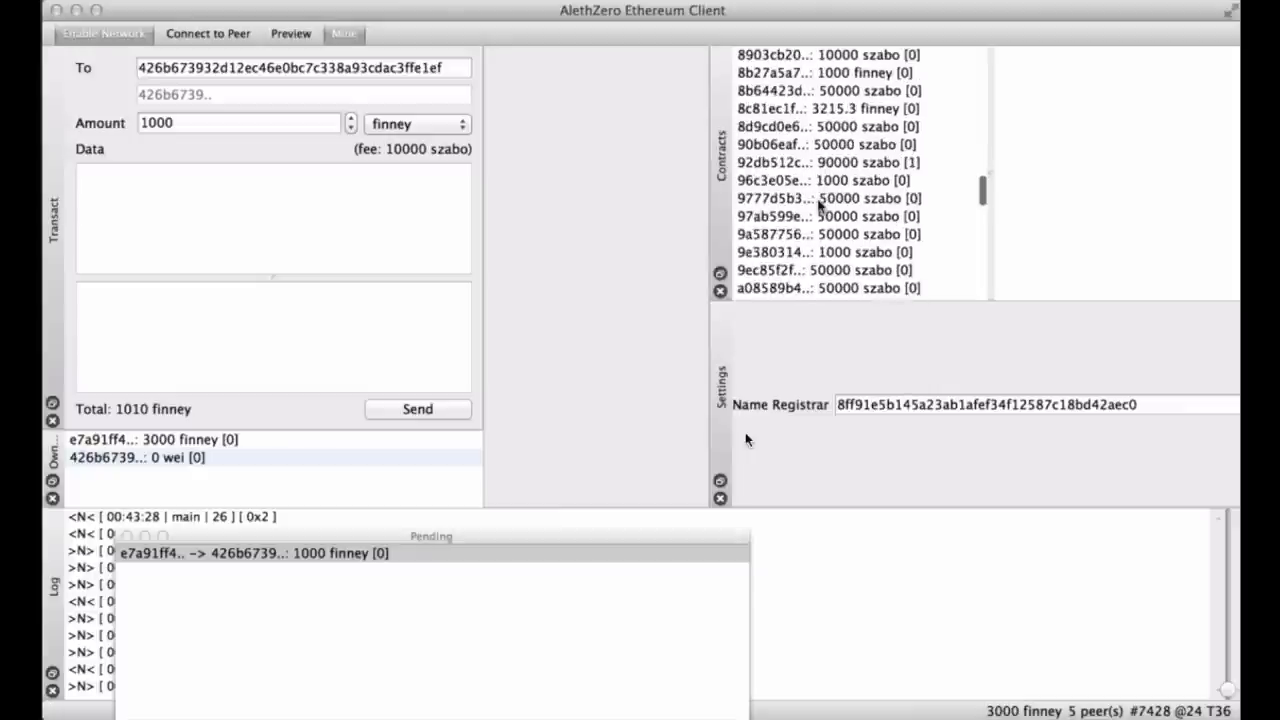
scroll(818, 204, down, 11)
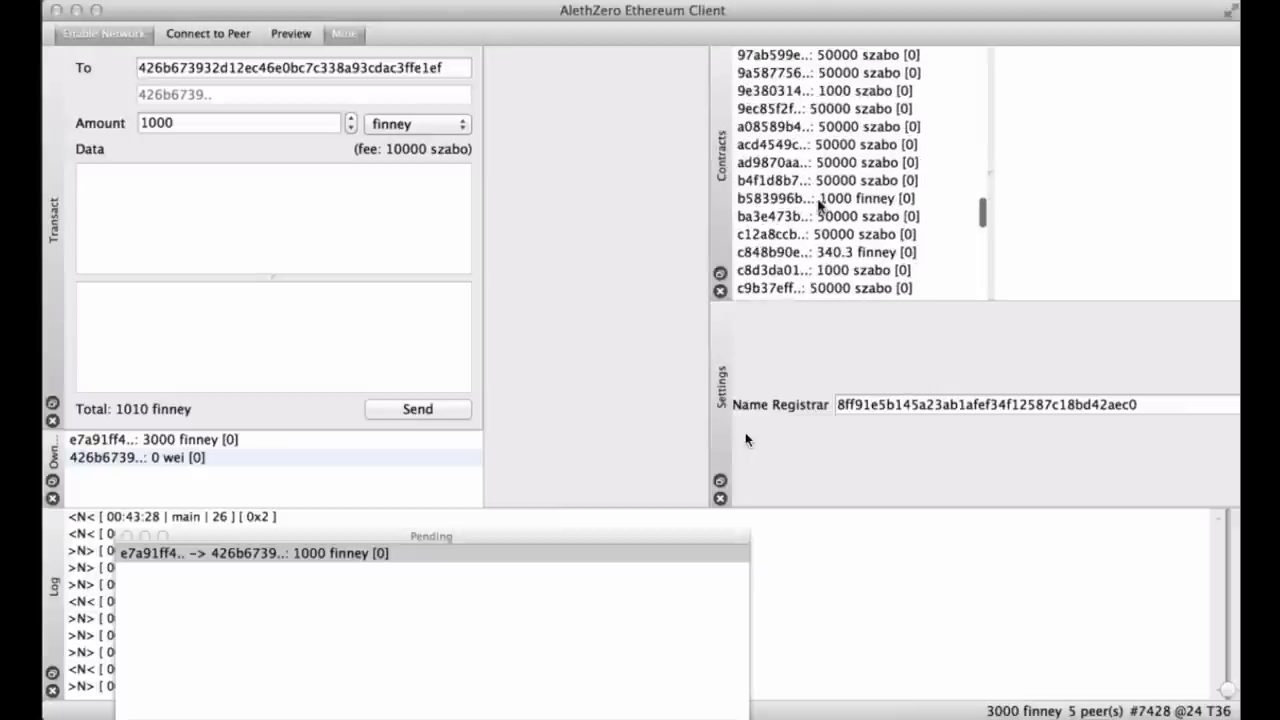
click(720, 497)
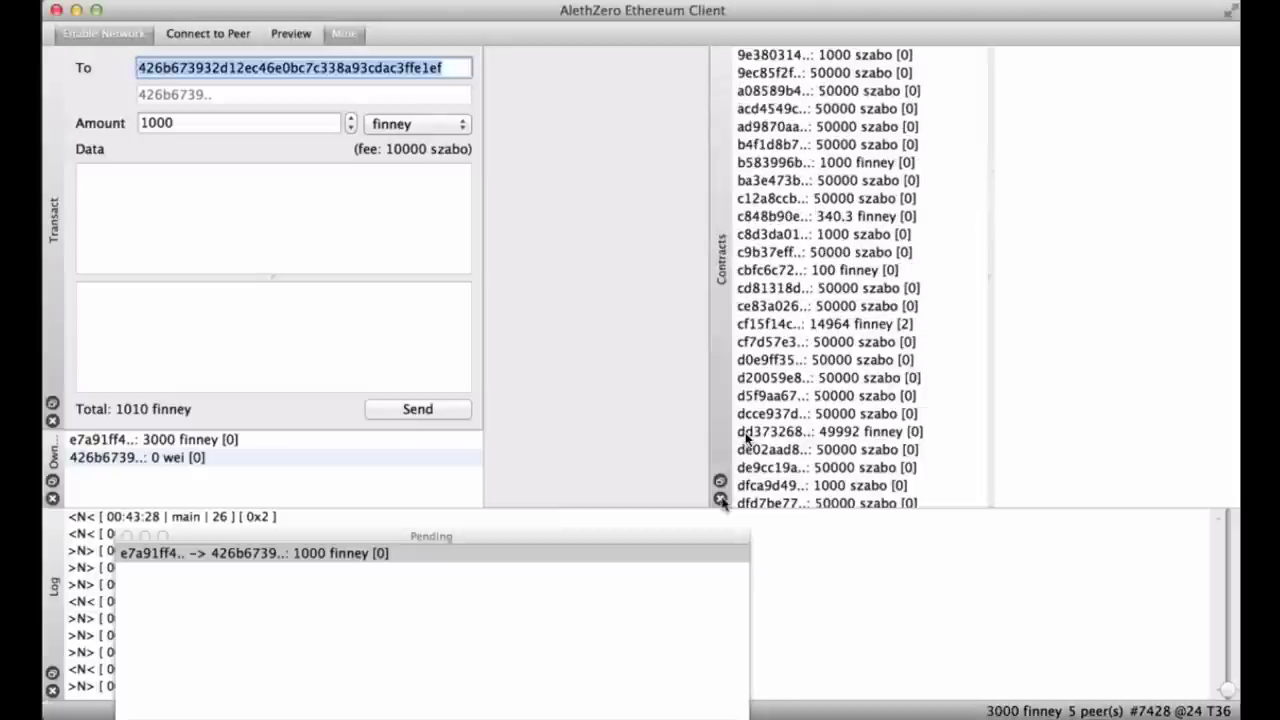
drag(585, 538, 930, 294)
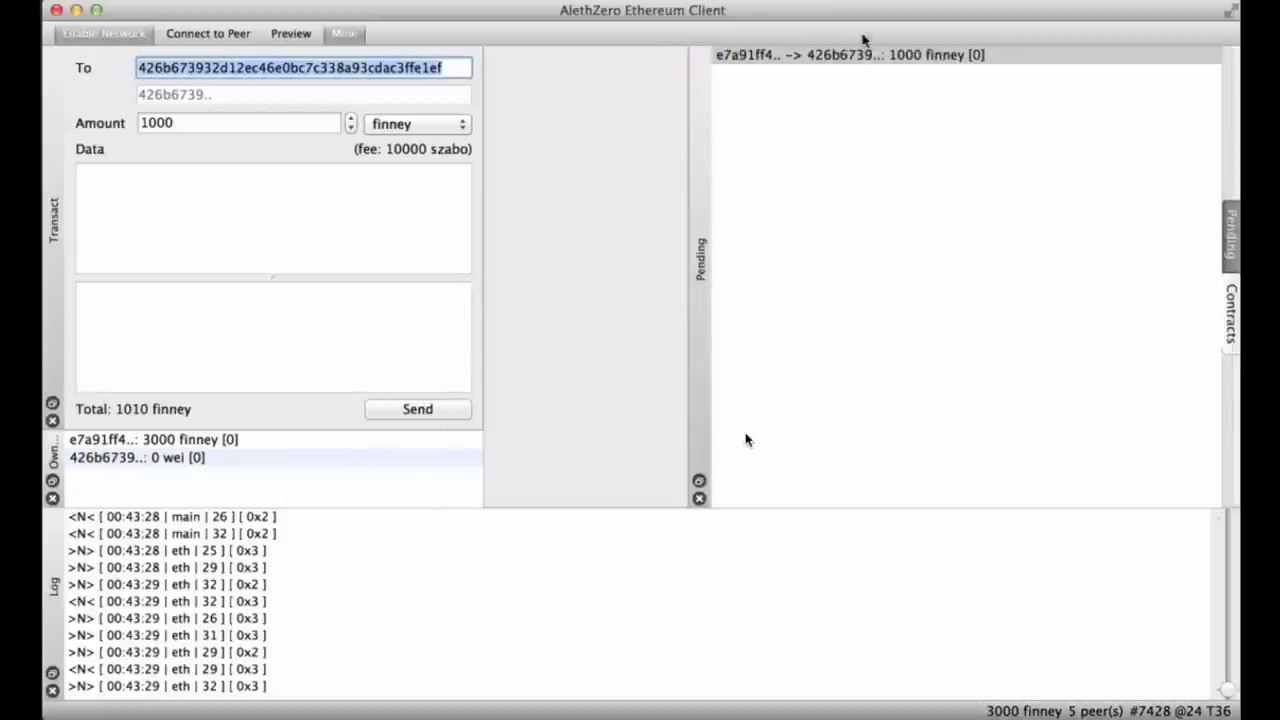
Look through the Network and Mine menus, then place the caret in the Data box.
click(200, 0)
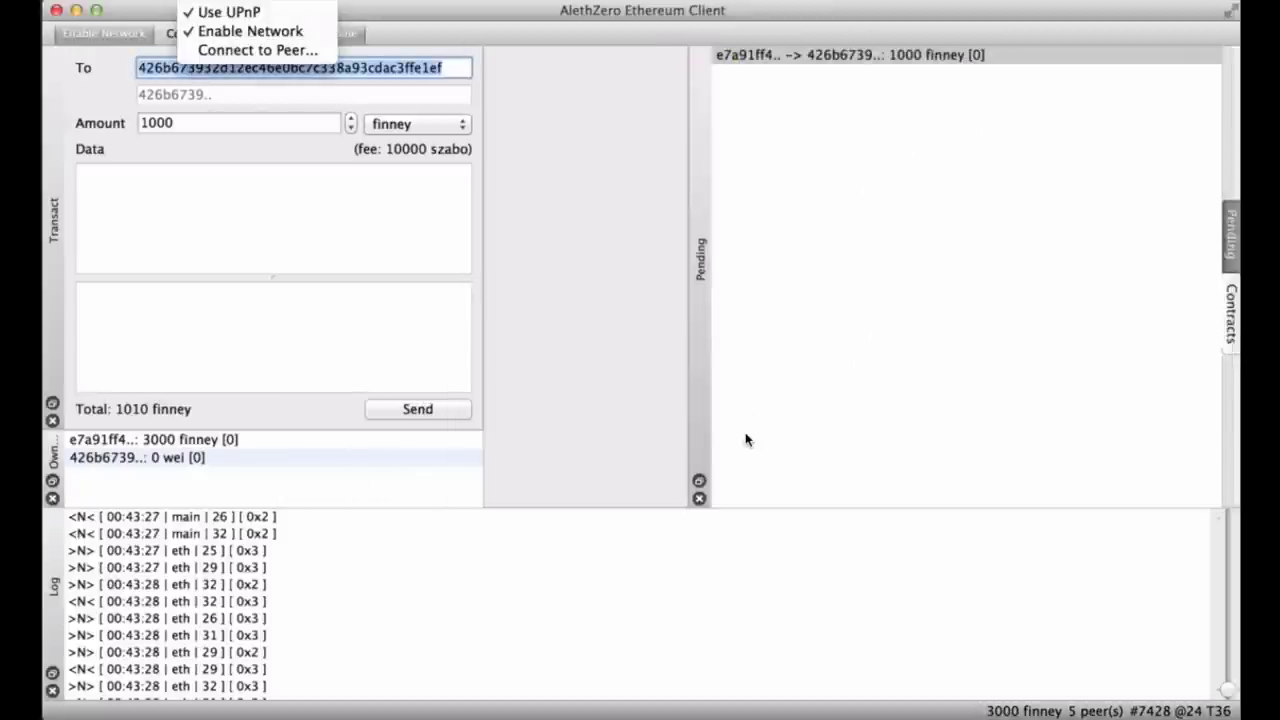
key(Right)
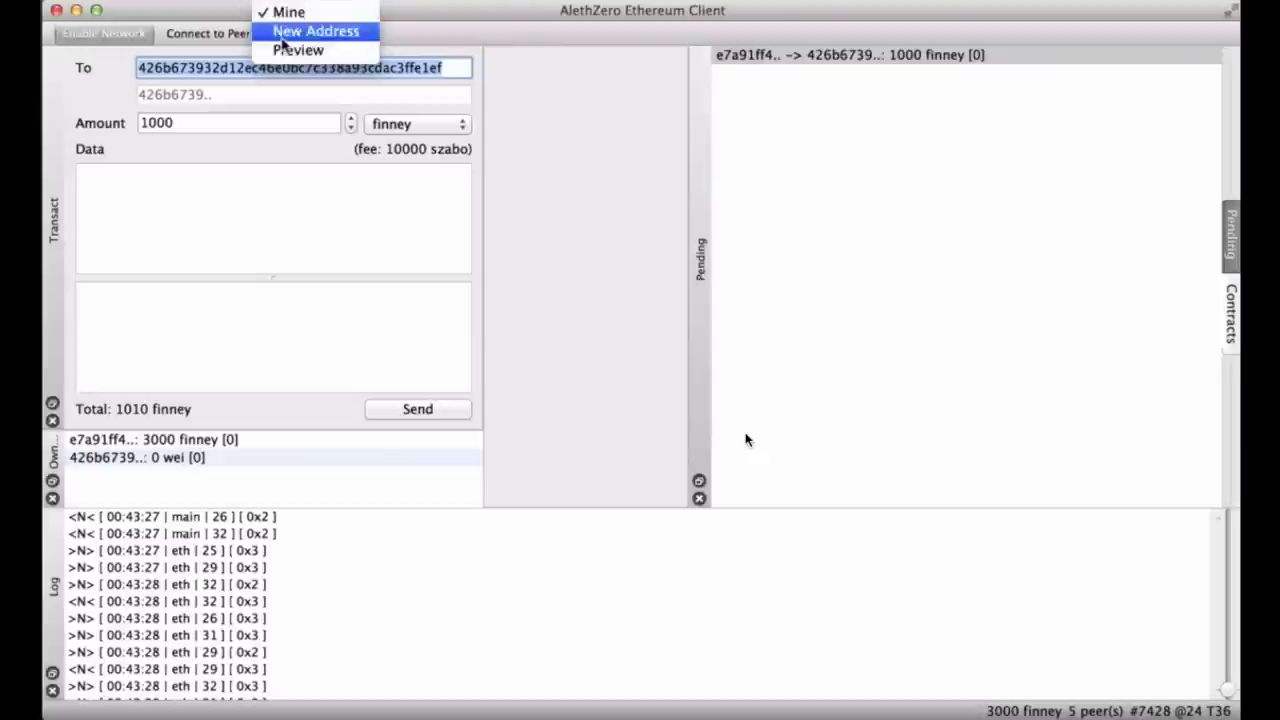
click(200, 251)
click(200, 251)
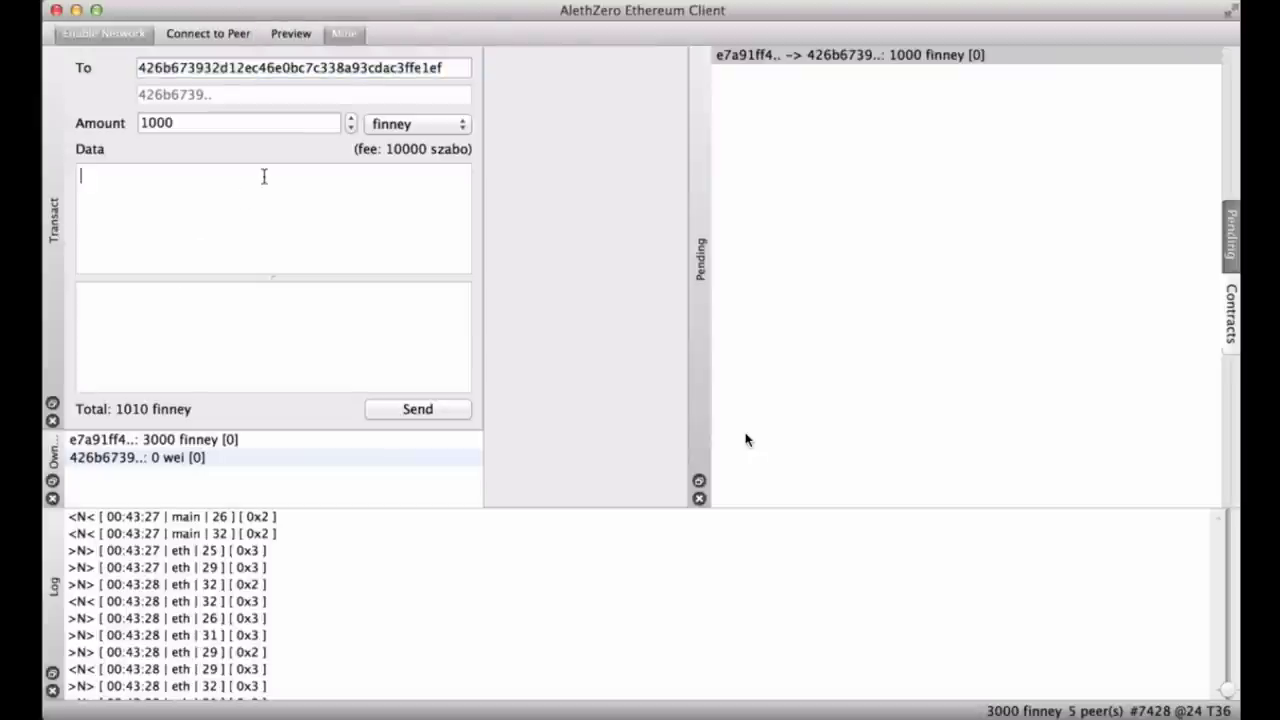
Toggle pending-balance Preview until block #7429 empties Pending and the second account shows 1000 finney.
click(284, 35)
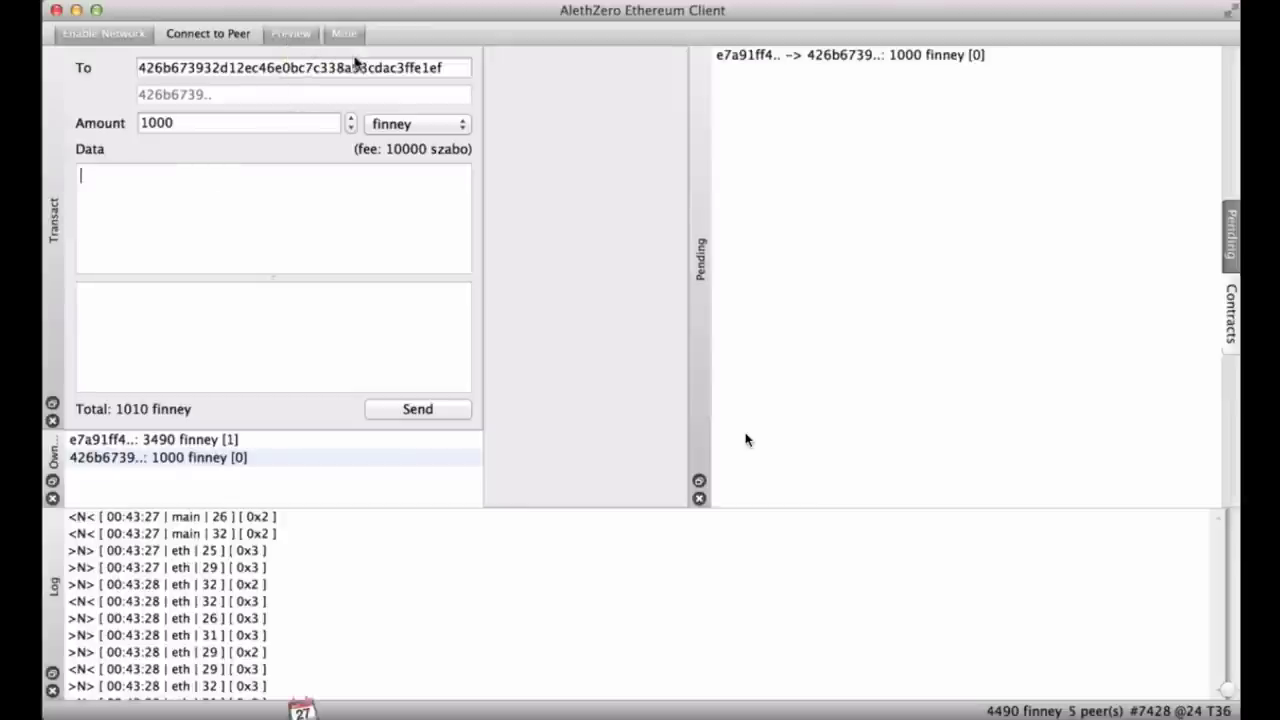
click(305, 42)
click(288, 42)
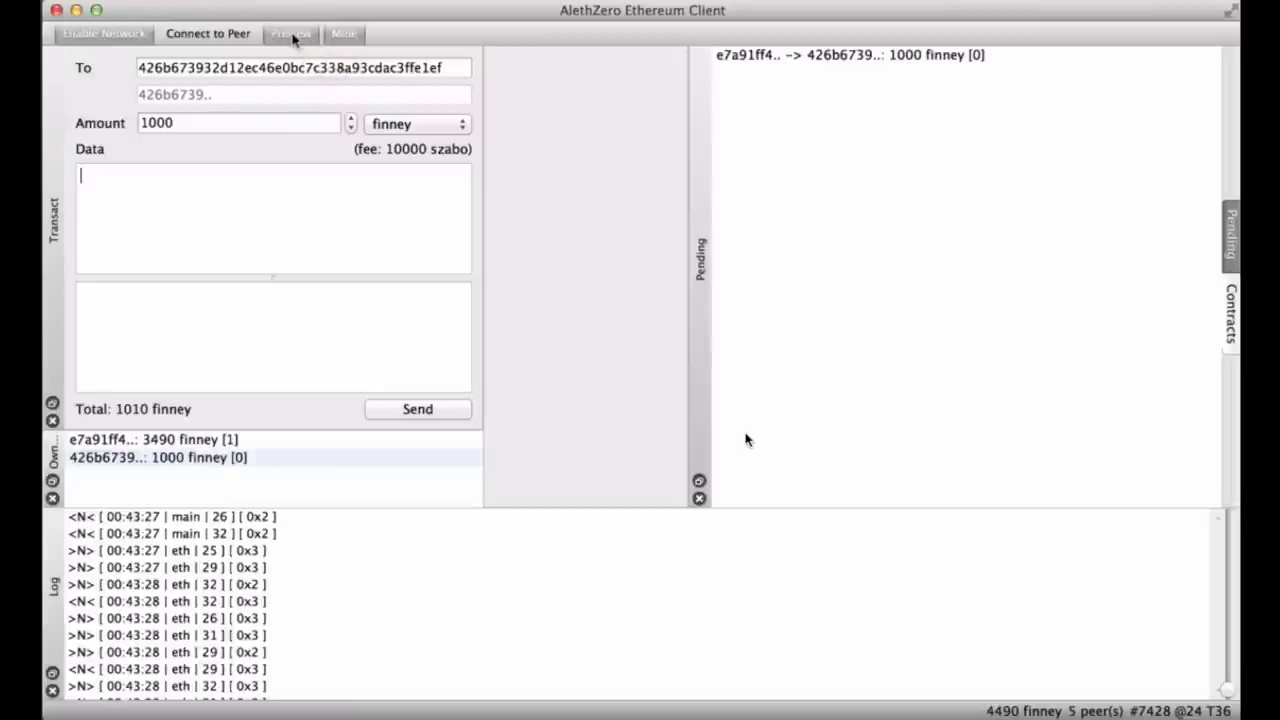
click(292, 37)
click(289, 38)
click(288, 38)
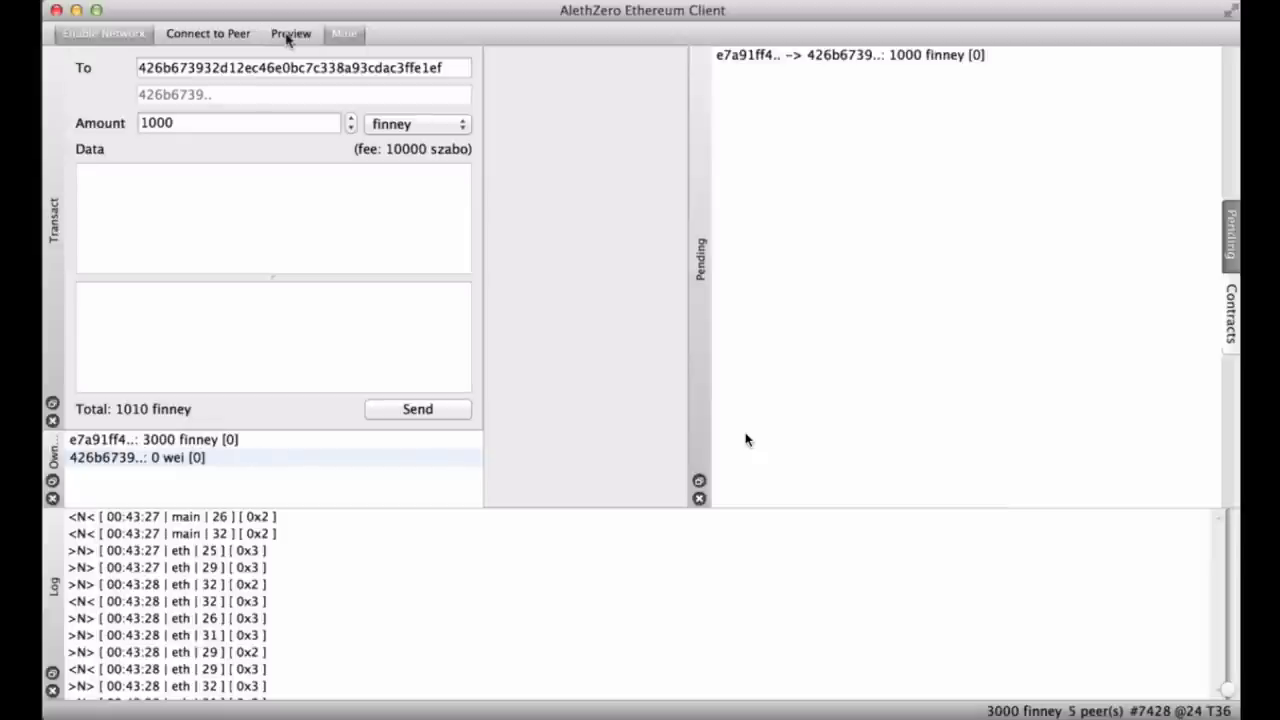
click(286, 36)
click(286, 38)
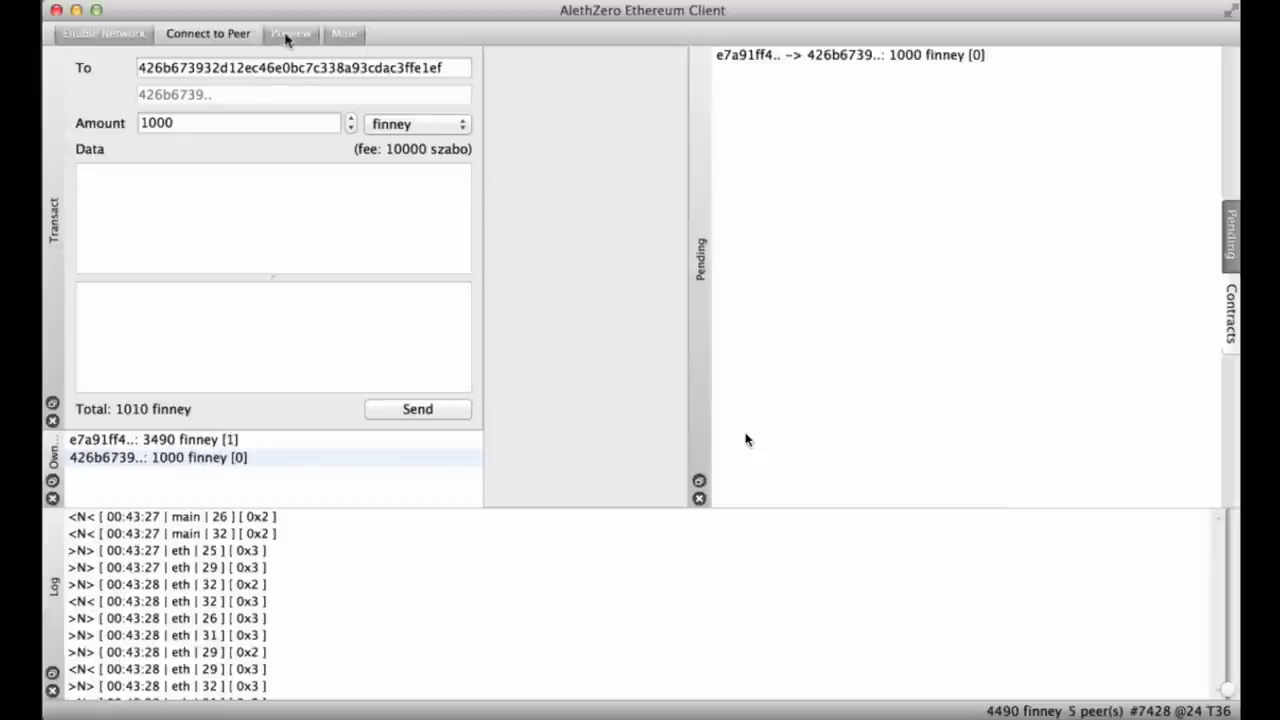
click(286, 36)
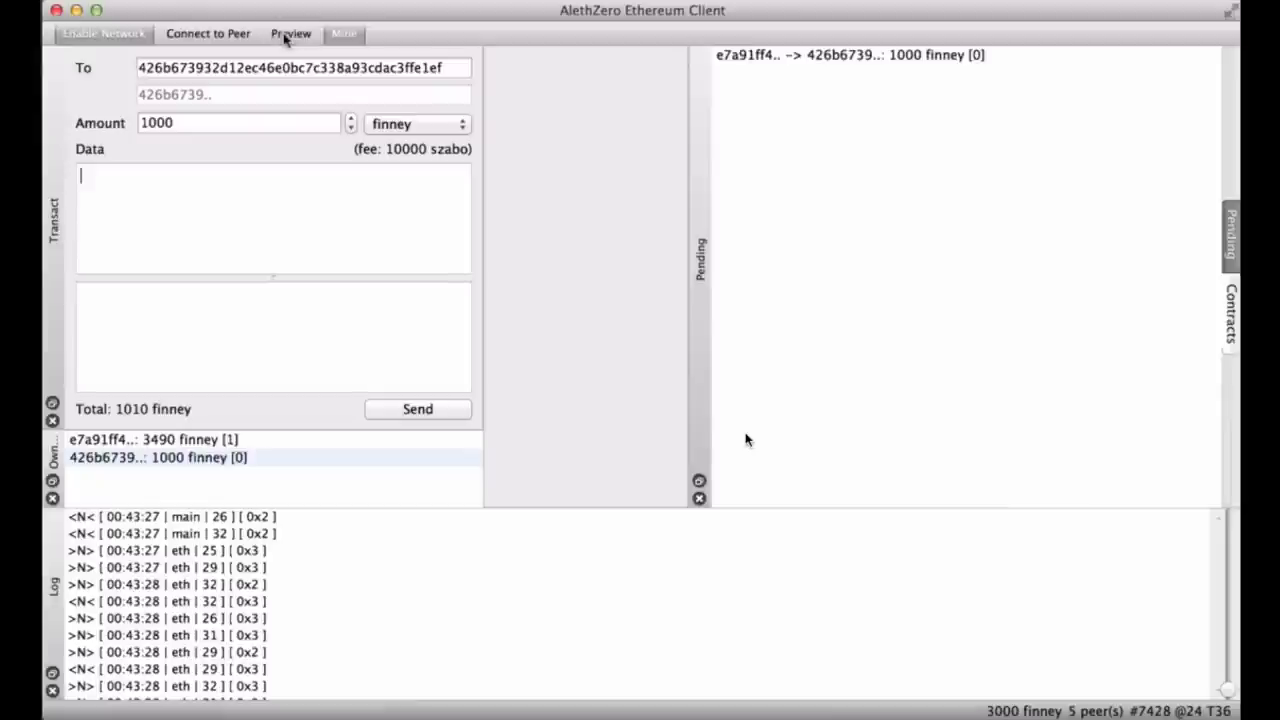
click(286, 36)
click(286, 36)
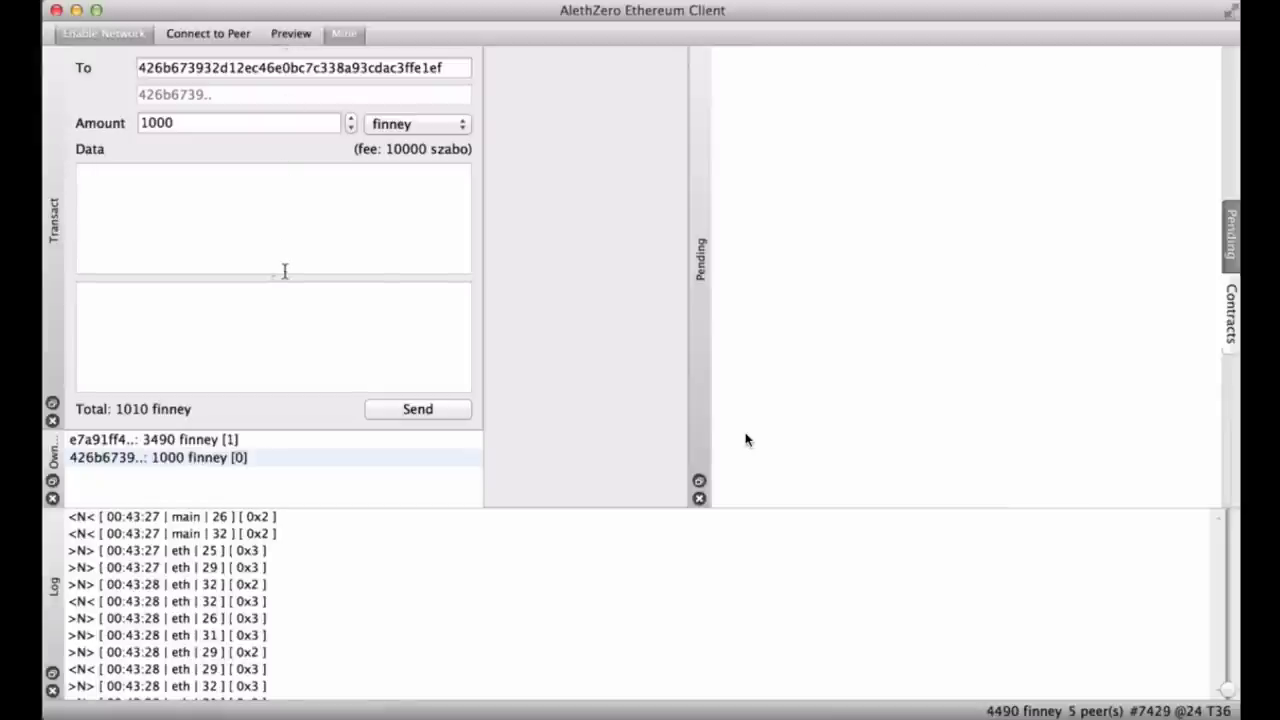
click(271, 460)
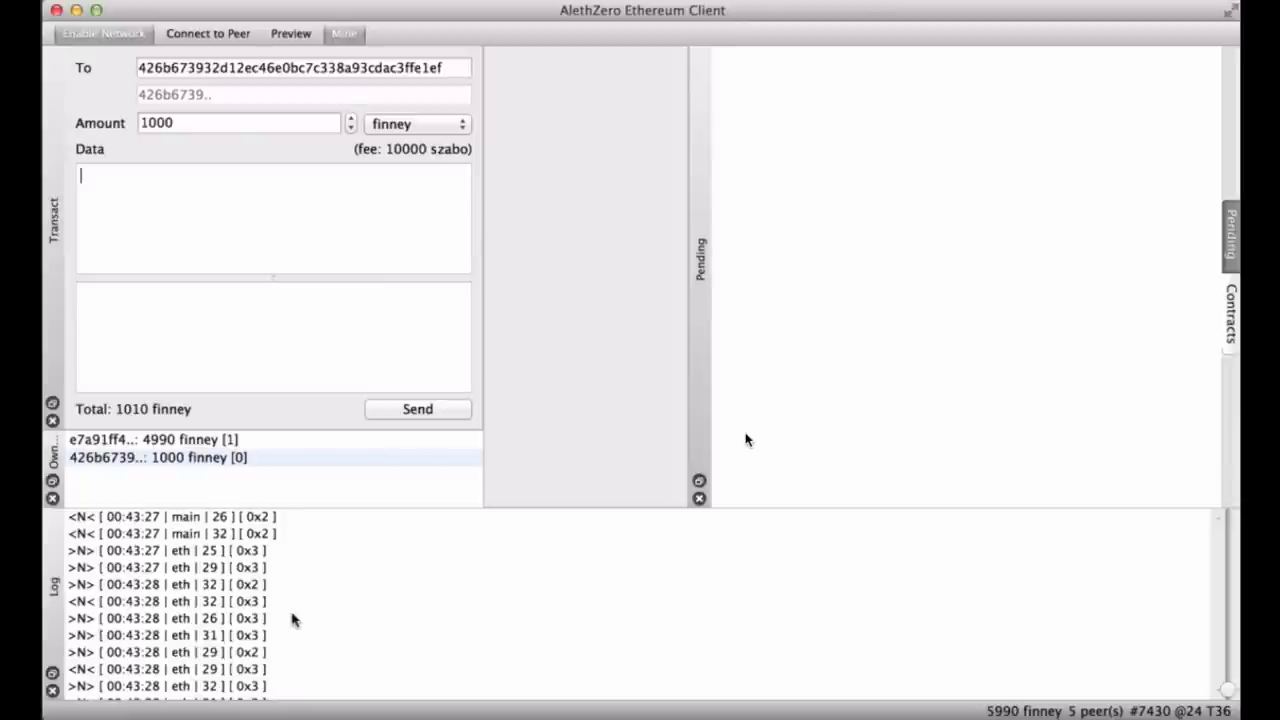
scroll(292, 620, up, 3)
scroll(292, 620, up, 2)
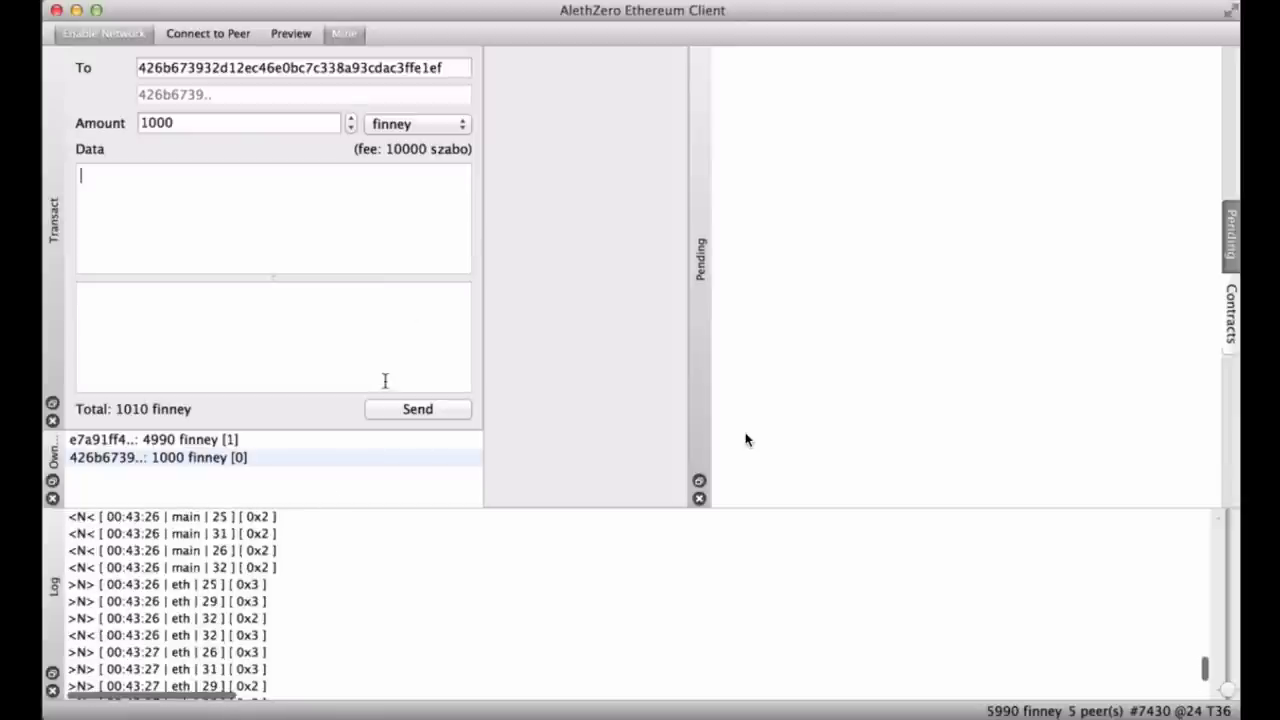
scroll(314, 580, up, 5)
scroll(314, 580, up, 5)
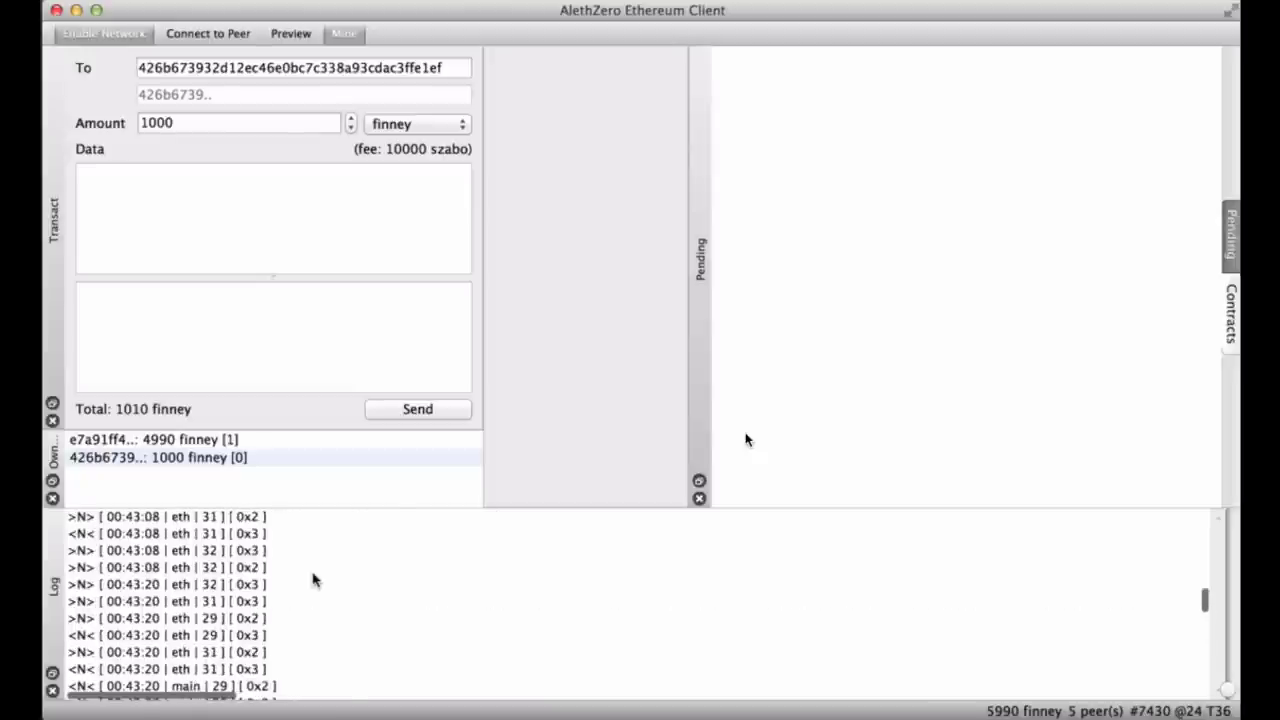
scroll(313, 580, up, 5)
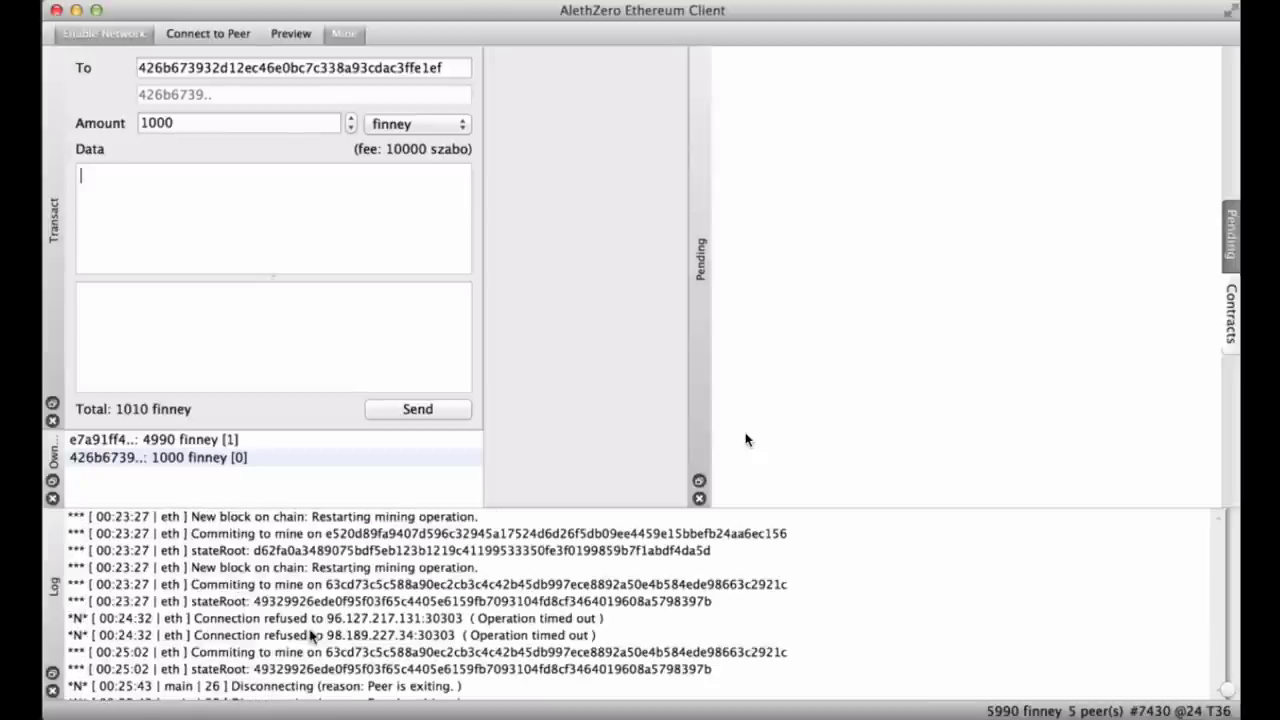